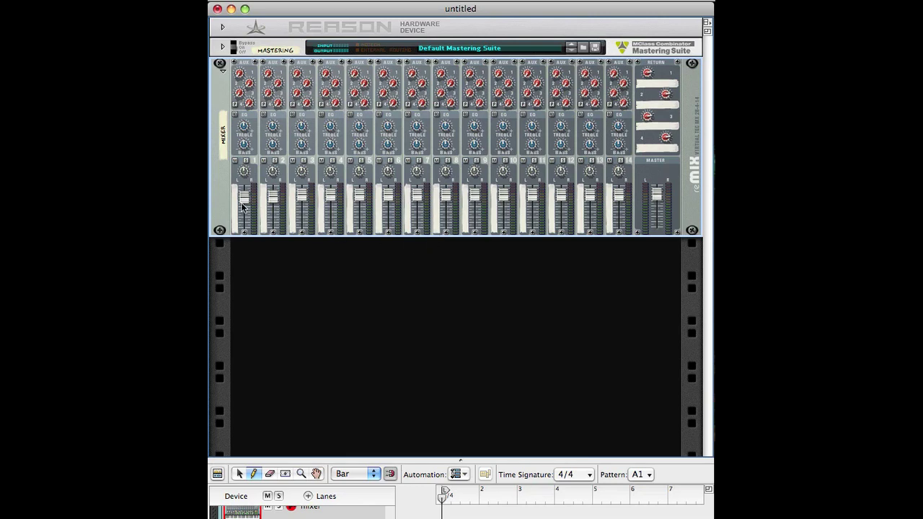
Step: Unfold the Mastering Suite combinator and show its internal devices
left_click(222, 47)
left_click(321, 117)
scroll(403, 206, "down", 5)
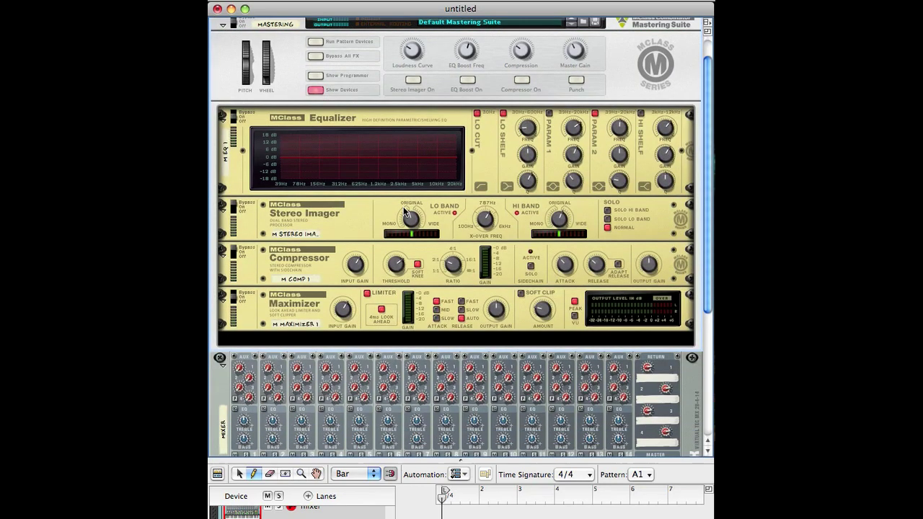
scroll(328, 88, "up", 3)
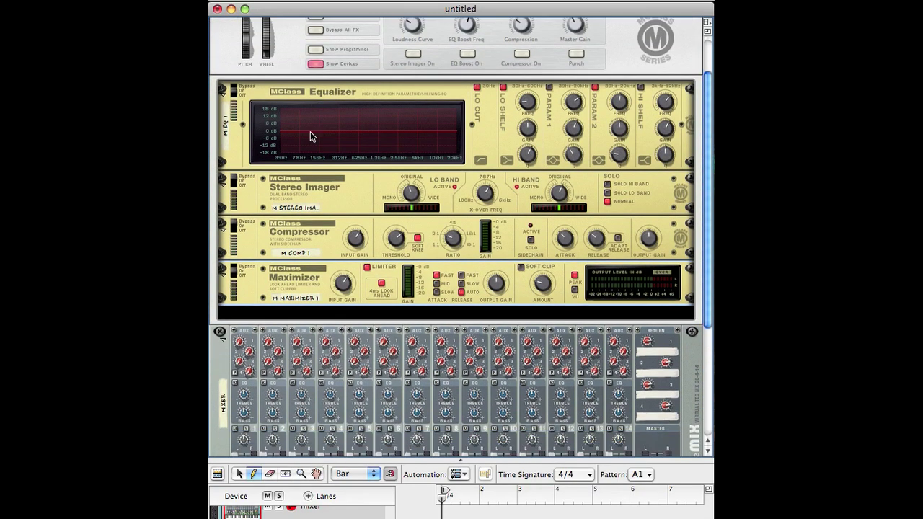
Step: Add an RV7000 Advanced Reverb after the Maximizer in the mastering suite and set its Dry/Wet to 22
scroll(310, 131, "down", 2)
right_click(249, 253)
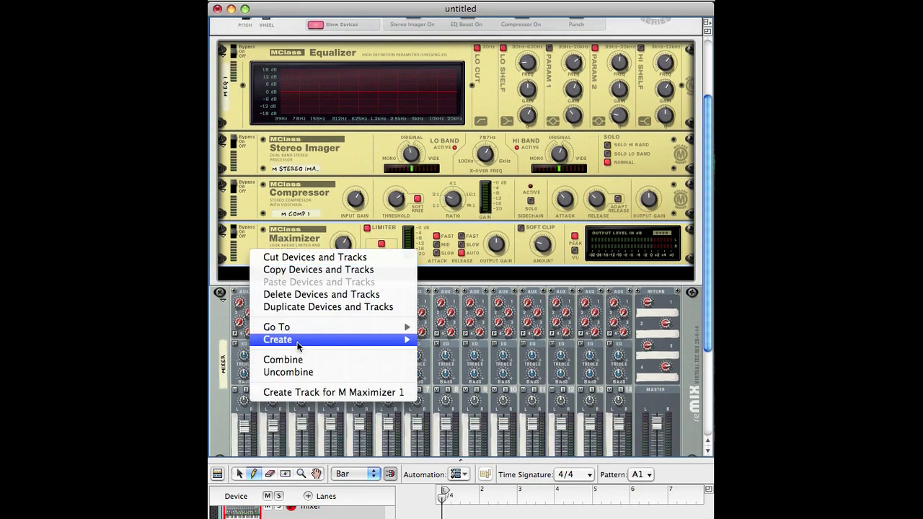
mouse_move(297, 342)
left_click(480, 339)
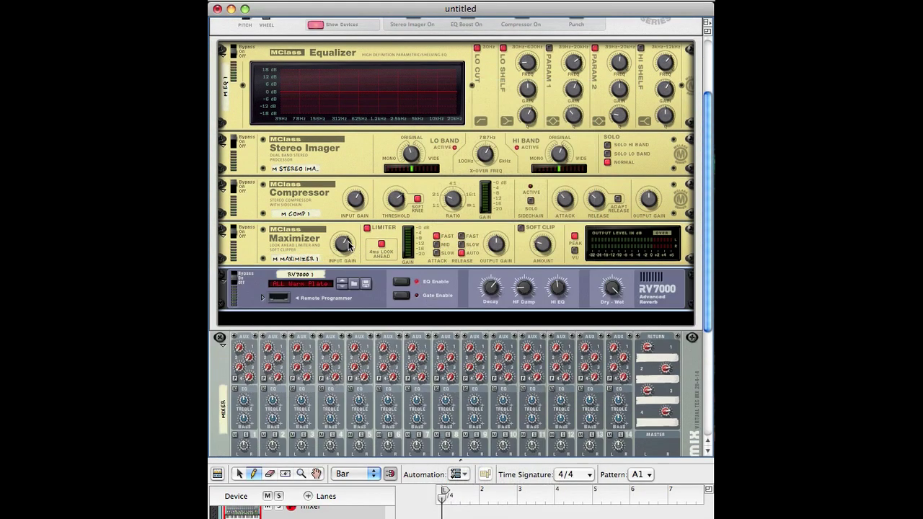
scroll(303, 220, "up", 2)
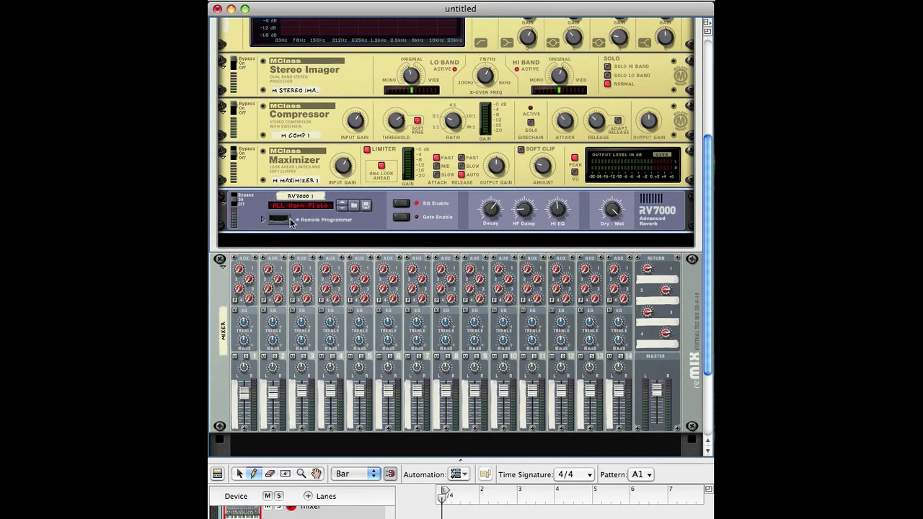
left_click_drag(496, 209, 496, 226)
left_click_drag(612, 209, 611, 239)
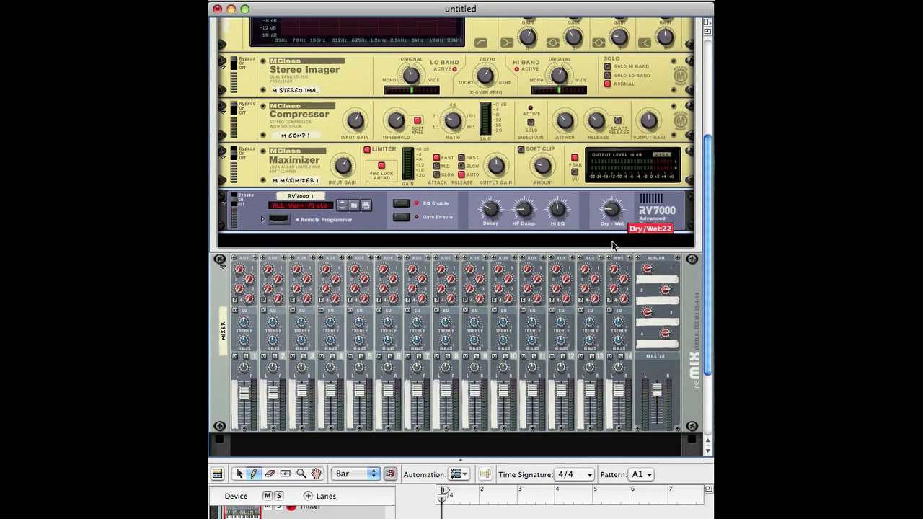
Step: Boost the MClass Equalizer's Parametric 2 band with its frequency at 4.646 kHz, and hide the suite's internal devices
scroll(464, 195, "up", 4)
scroll(463, 195, "up", 2)
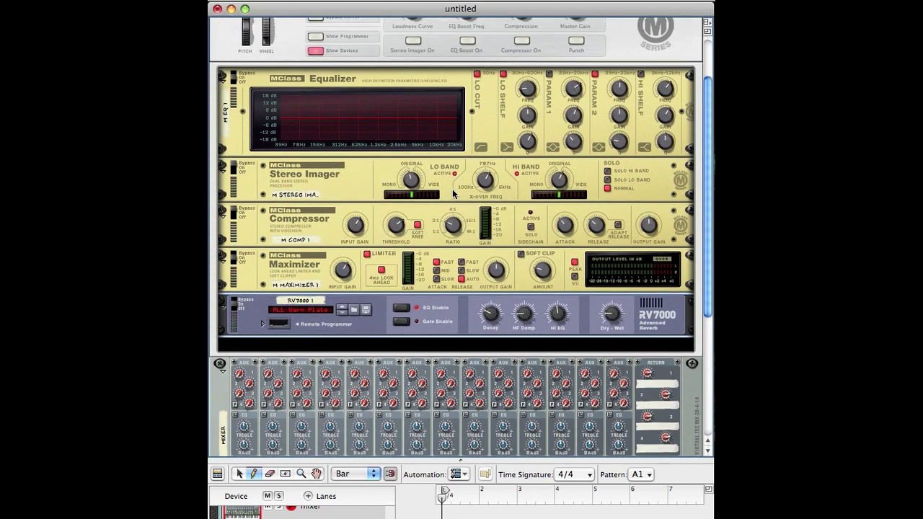
left_click_drag(620, 149, 618, 110)
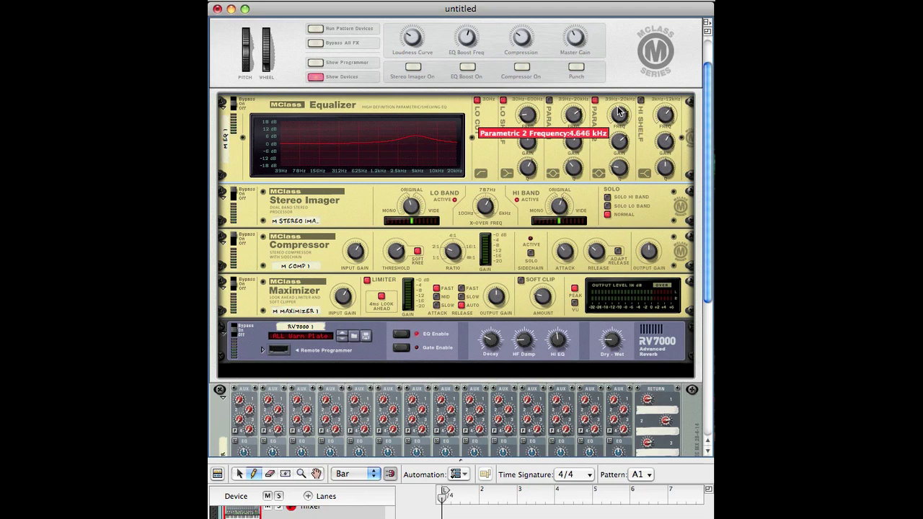
left_click(233, 244)
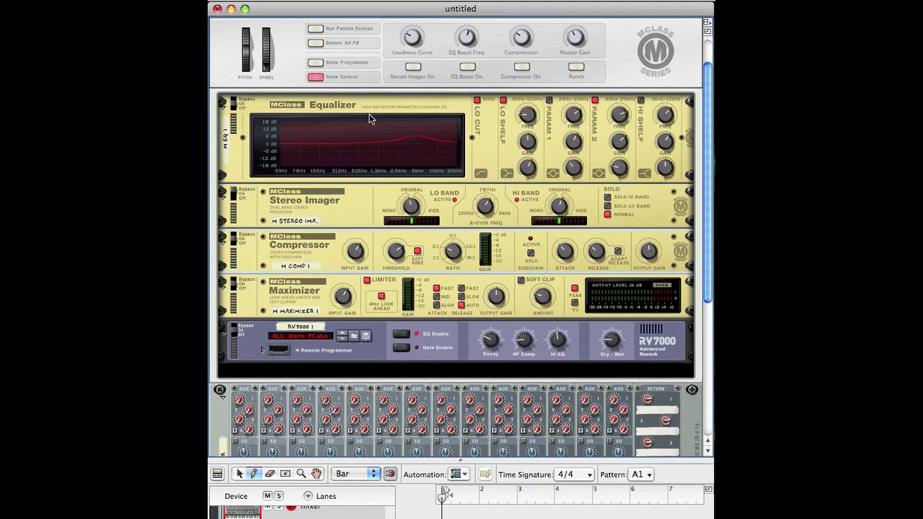
left_click(312, 78)
Step: Rename the existing mixer below the mastering suite as FINAL MIXER
left_click(226, 276)
double_click(229, 209)
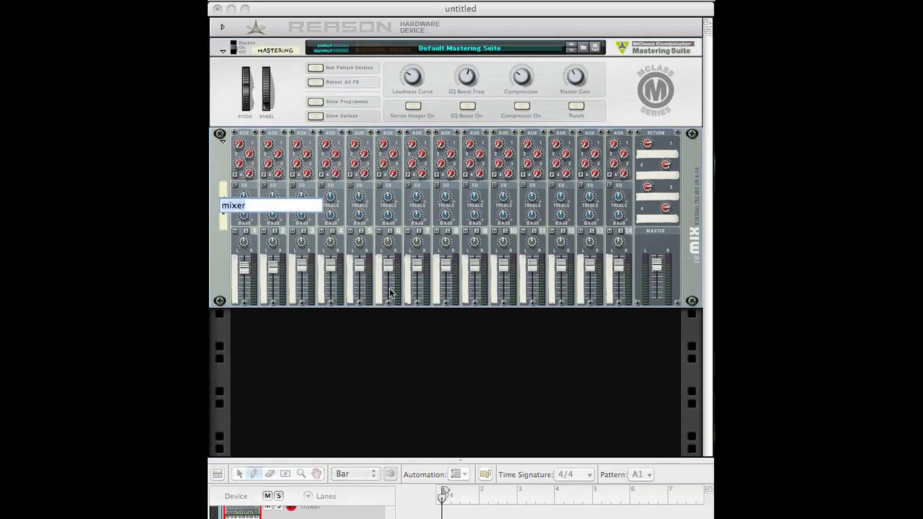
type("FINAL MIXER")
key("Return")
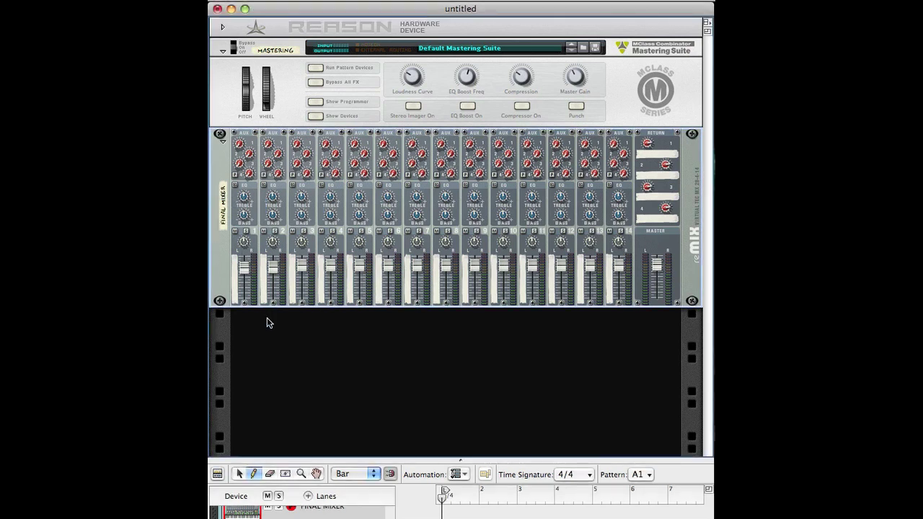
Step: Create a second Mixer 14:2 below the final mixer and name it "drums mixer"
right_click(221, 259)
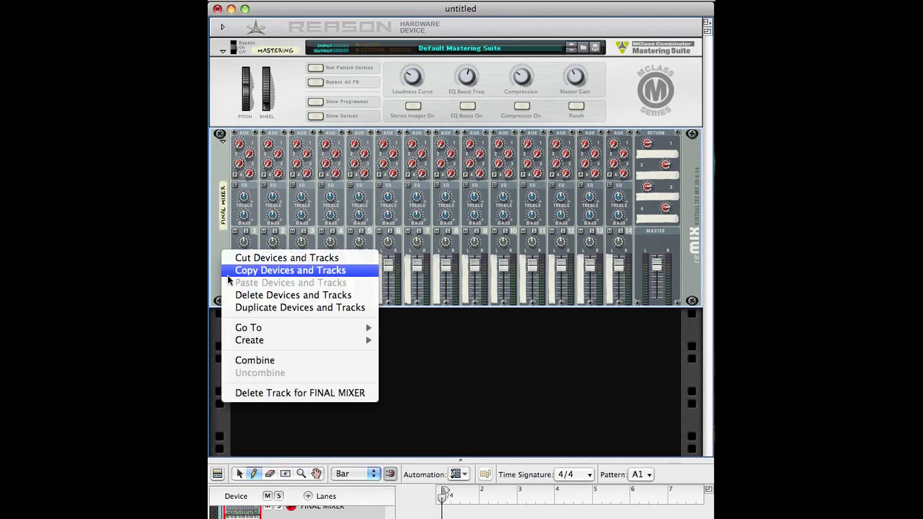
mouse_move(292, 340)
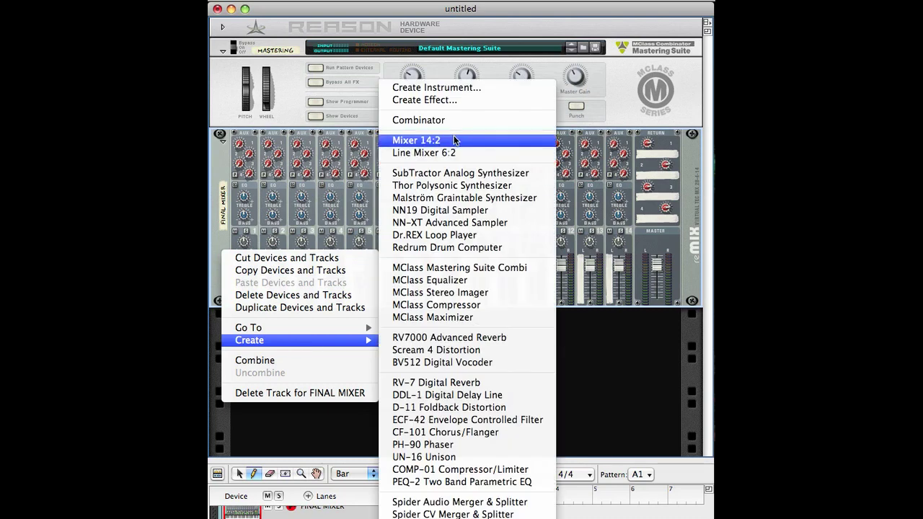
left_click(454, 141)
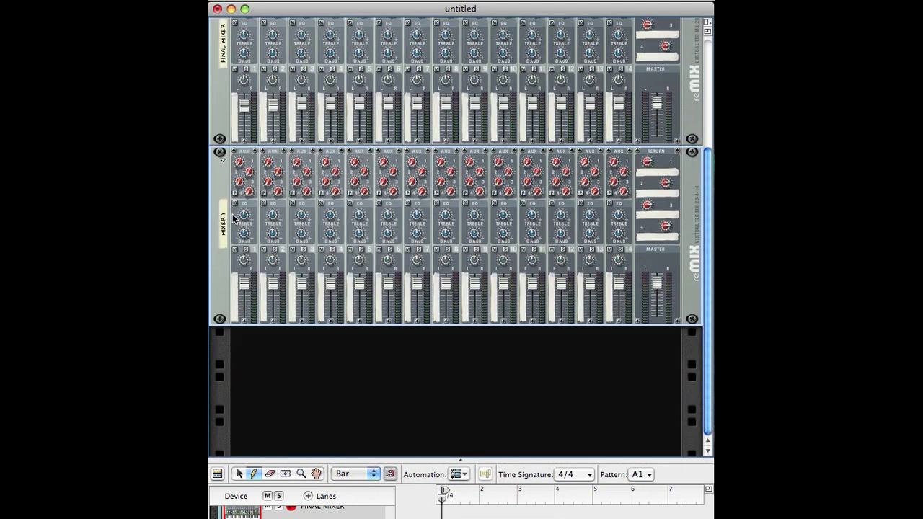
double_click(224, 235)
type("dru")
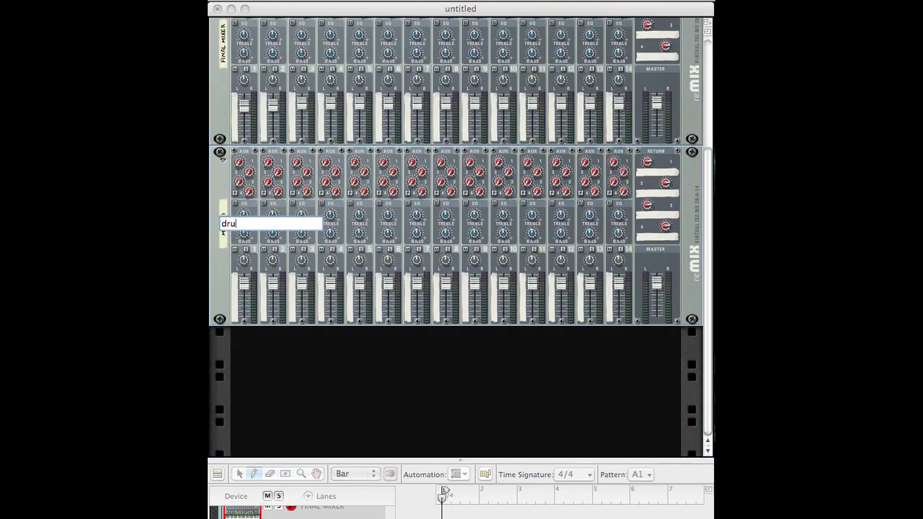
type("ms mixer")
key("Return")
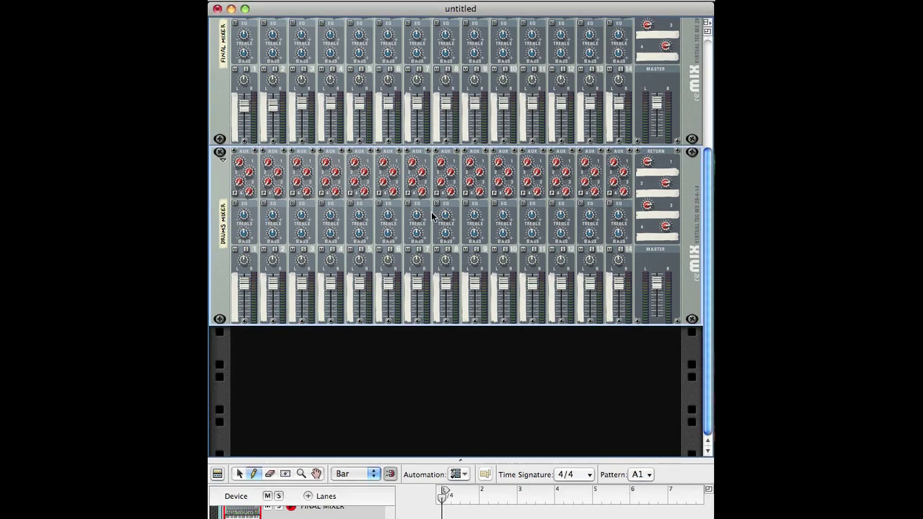
Step: Cable the drums mixer's left and right master outputs to channel 1 of the final mixer on the rear of the rack
key("Tab")
left_click_drag(639, 181, 271, 105)
left_click_drag(638, 278, 249, 110)
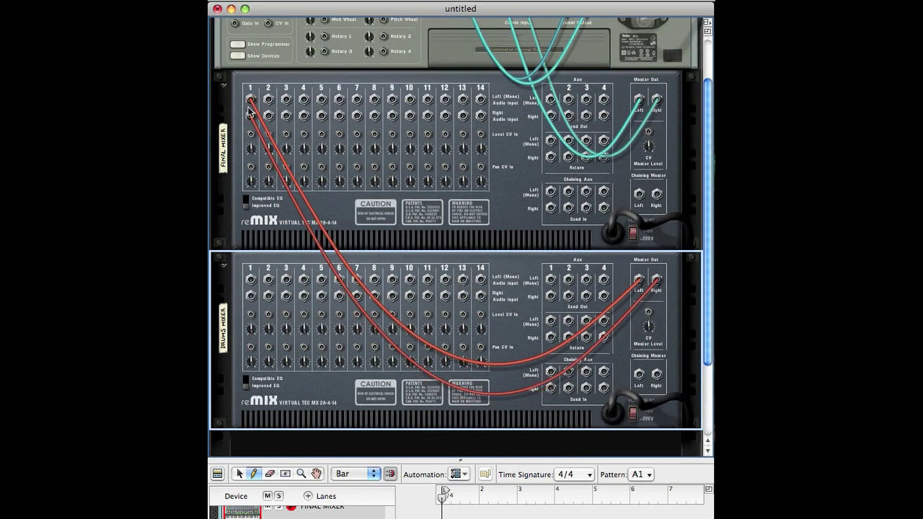
key("Tab")
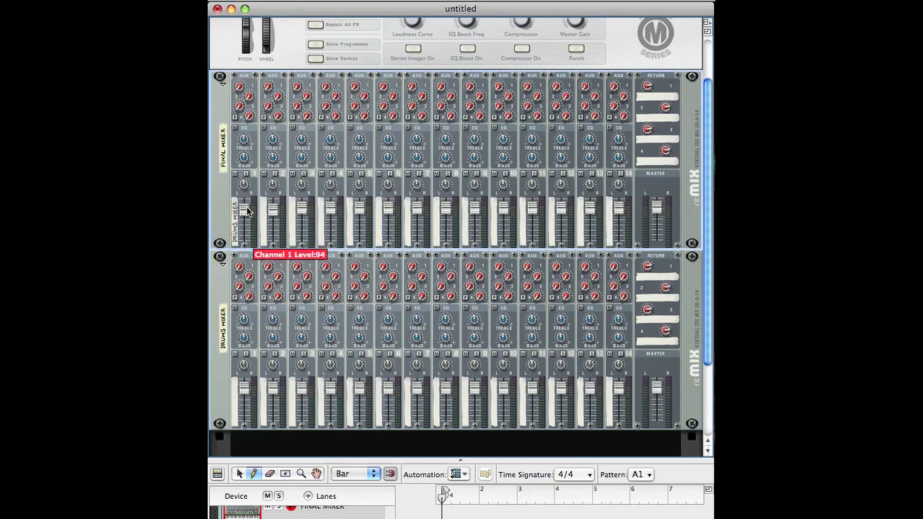
Step: Create a Redrum Drum Computer below the drums mixer
scroll(425, 202, "down", 4)
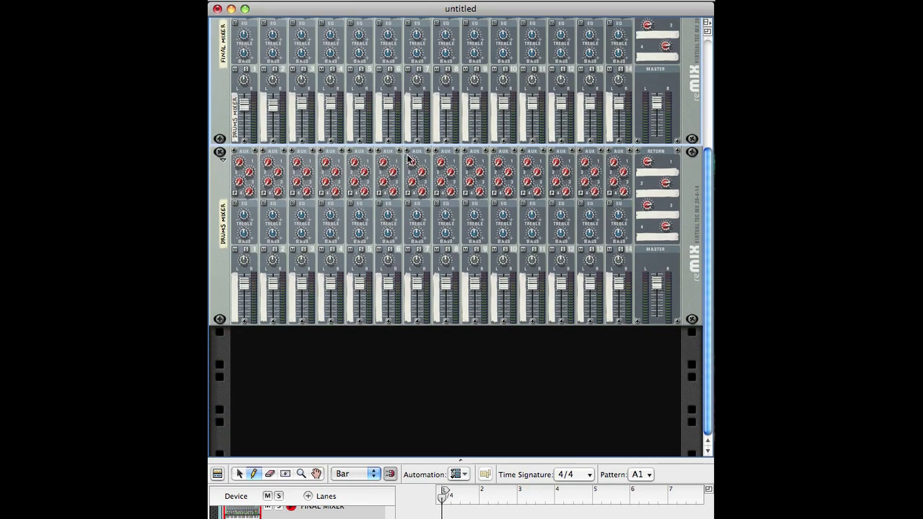
left_click(215, 283)
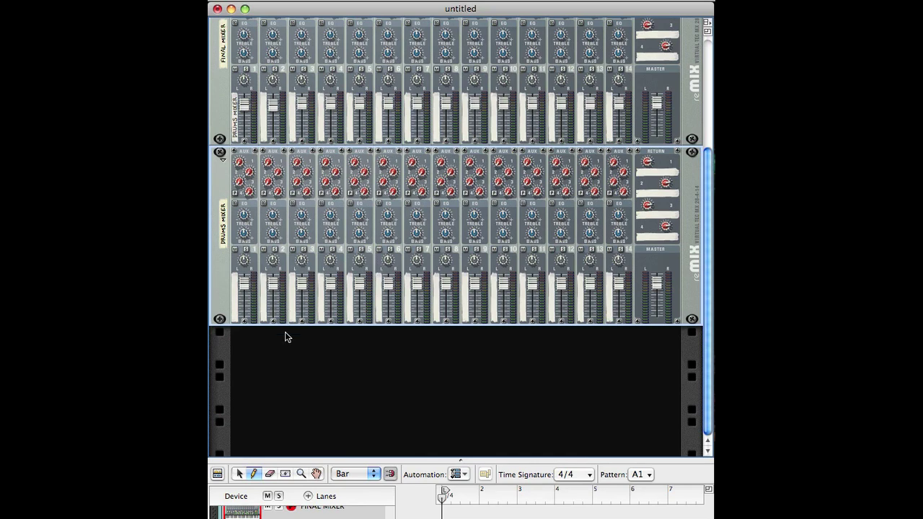
right_click(234, 308)
mouse_move(266, 373)
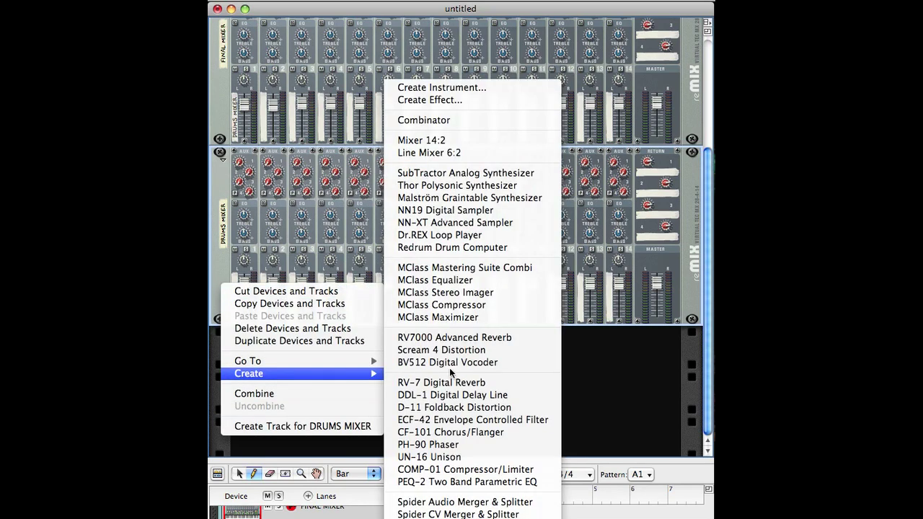
left_click(452, 247)
scroll(369, 257, "down", 3)
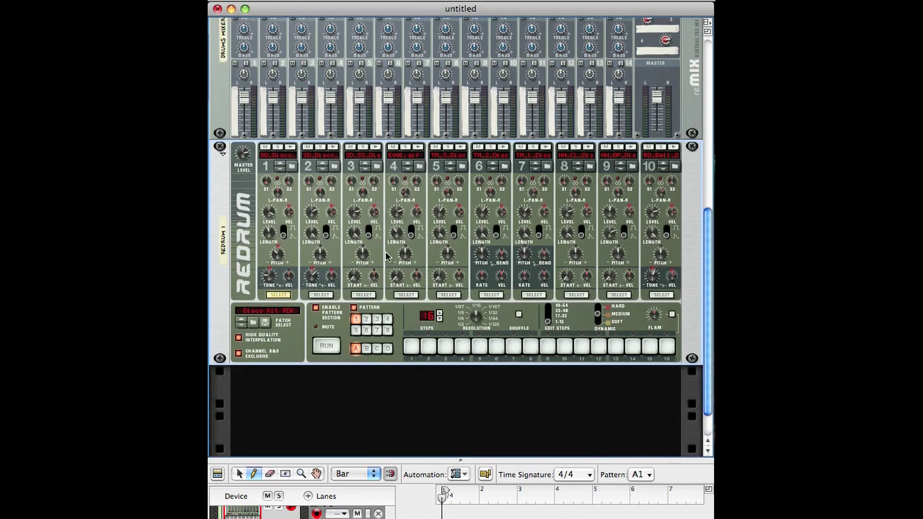
Step: Cable Redrum's individual outputs 1, 2, 3, 4 and 10 to the same-numbered channels of the drums mixer
key("Tab")
scroll(253, 271, "up", 3)
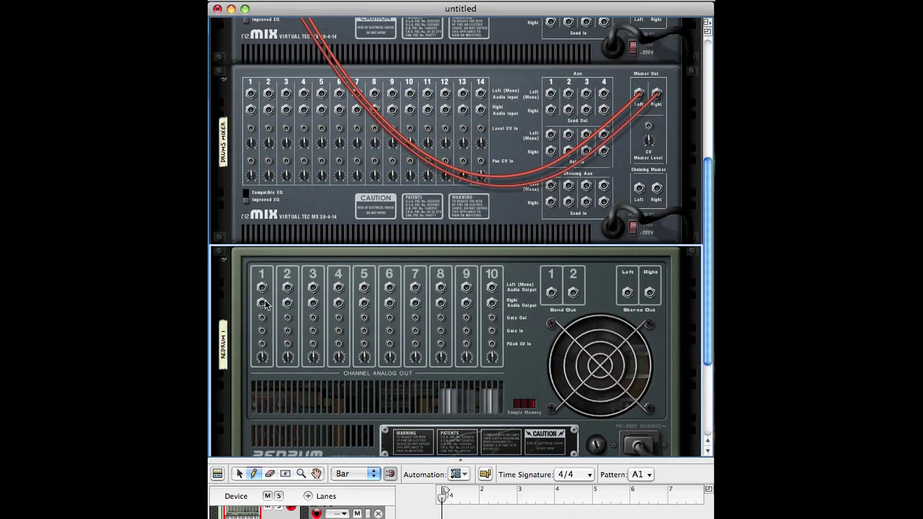
left_click_drag(261, 261, 250, 67)
left_click_drag(287, 261, 303, 67)
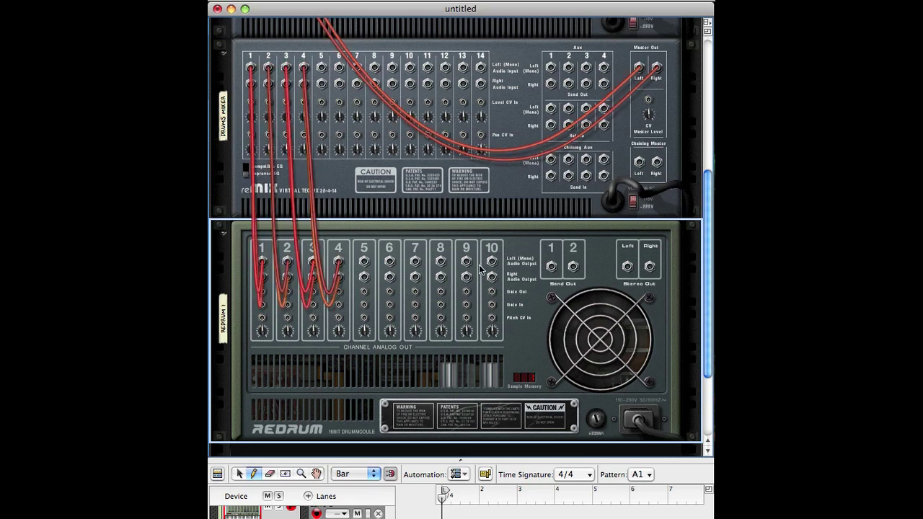
left_click_drag(491, 258, 408, 67)
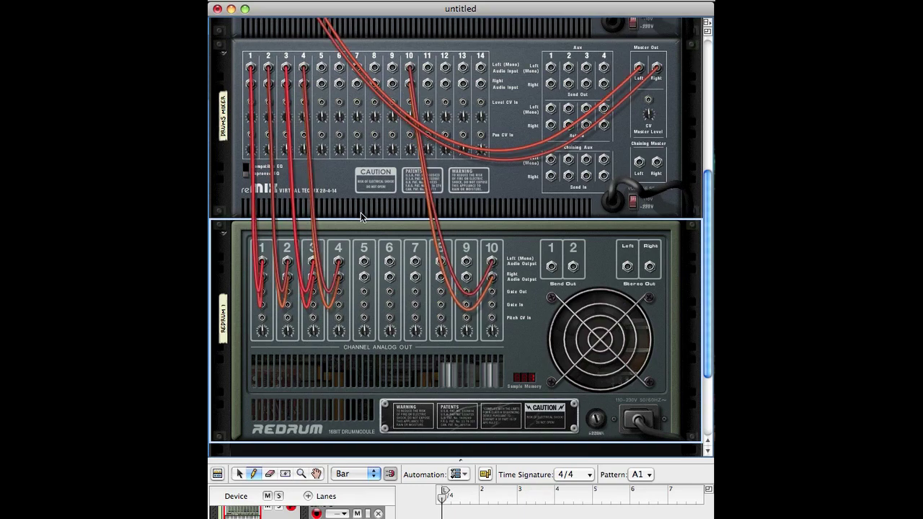
key("Tab")
Step: Examine Redrum's drum level controls and the matching channel faders on the drums mixer
scroll(369, 284, "down", 4)
scroll(324, 246, "up", 1)
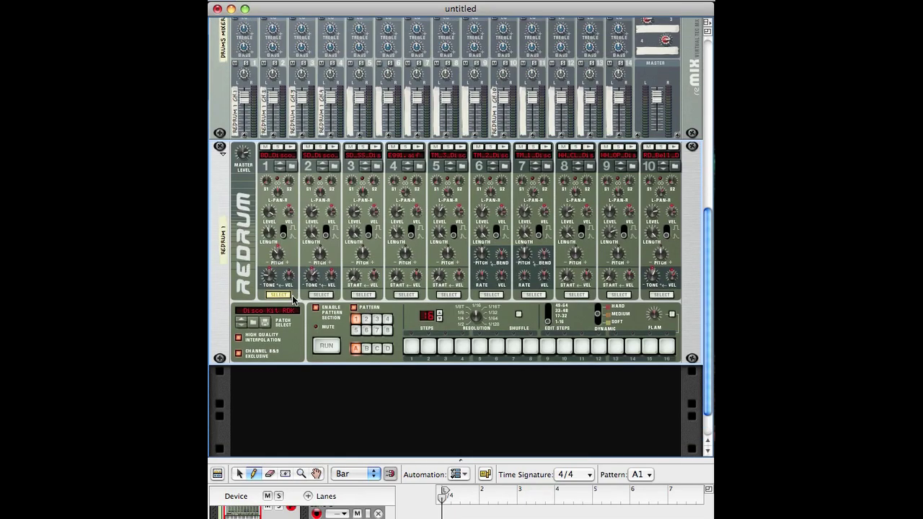
scroll(272, 245, "up", 1)
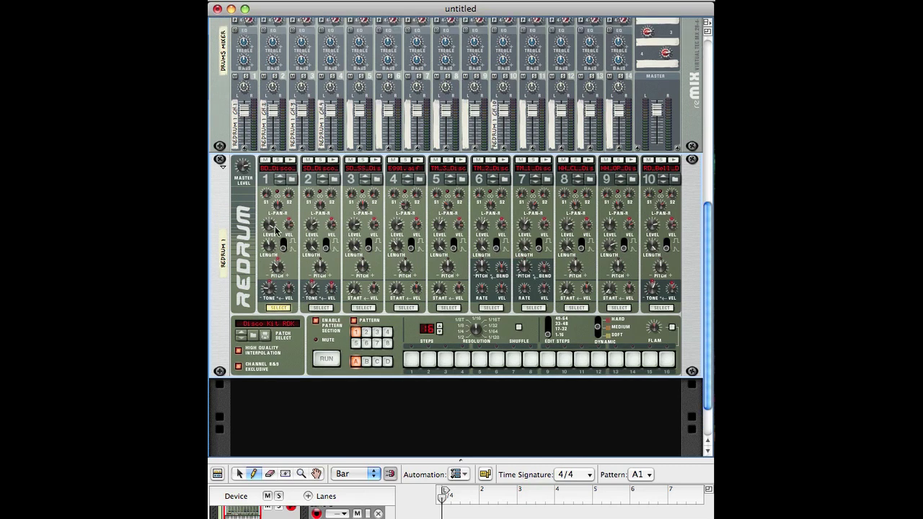
mouse_move(267, 224)
scroll(267, 224, "up", 3)
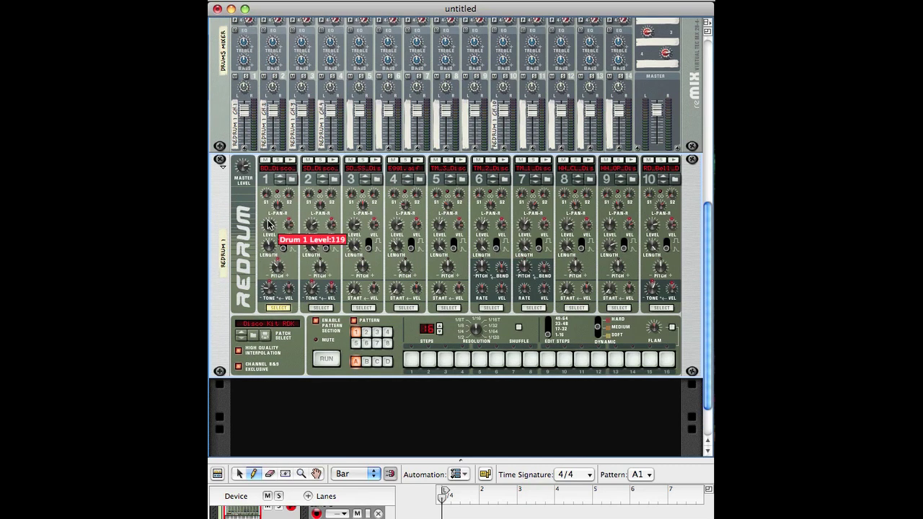
mouse_move(308, 225)
scroll(245, 133, "up", 5)
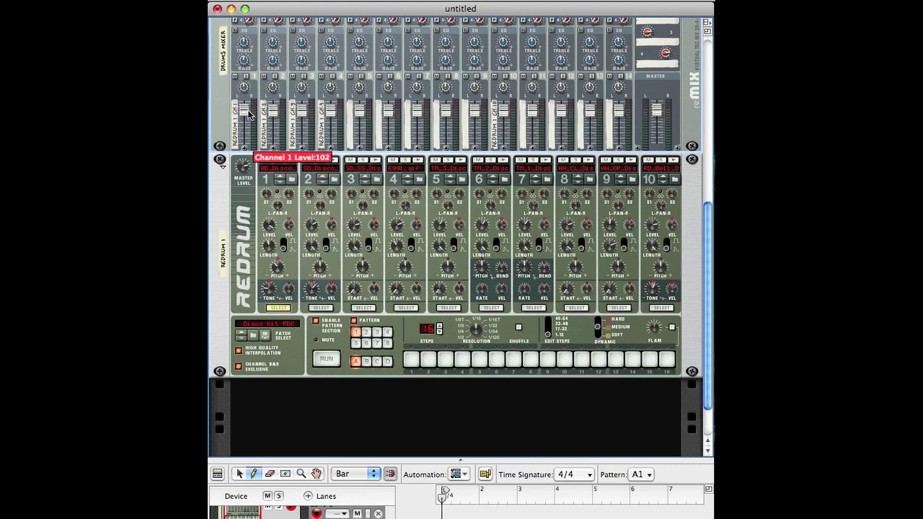
Step: Create an MClass Compressor below Redrum and name it BD COMPRESSOR
scroll(272, 336, "down", 2)
scroll(272, 335, "down", 2)
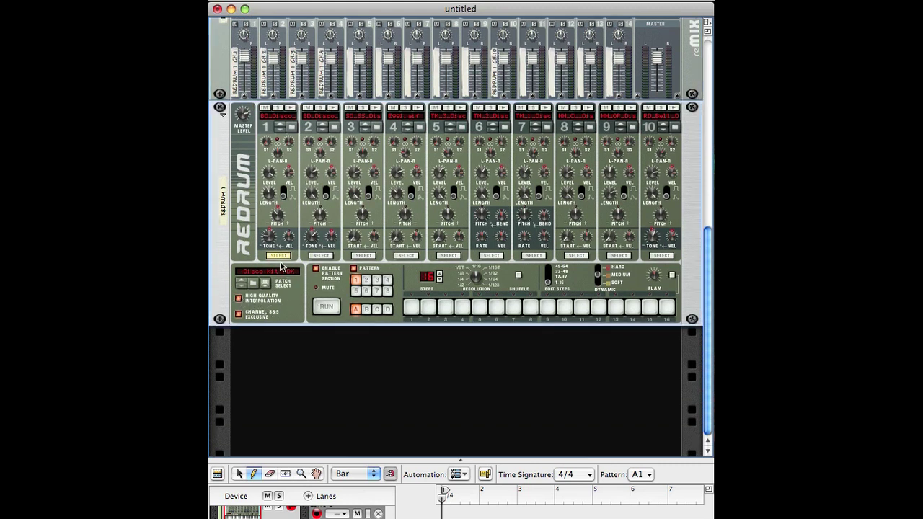
right_click(227, 267)
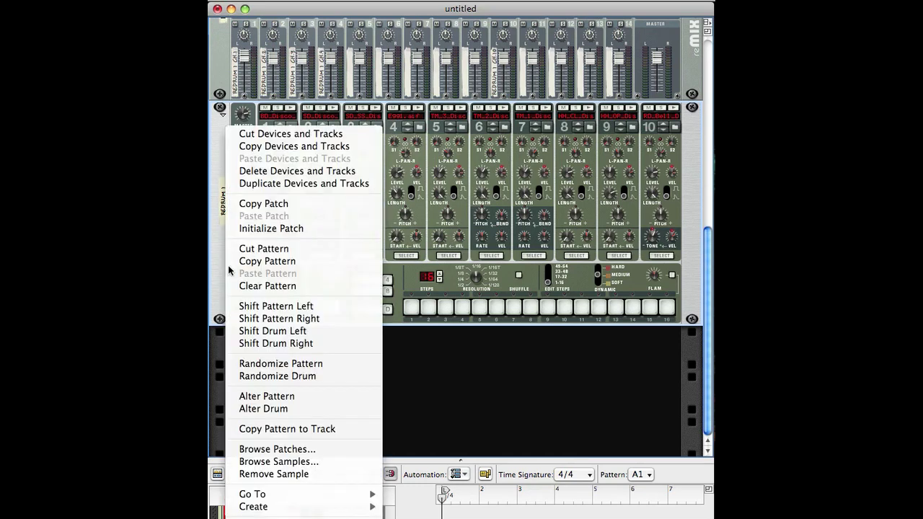
mouse_move(317, 507)
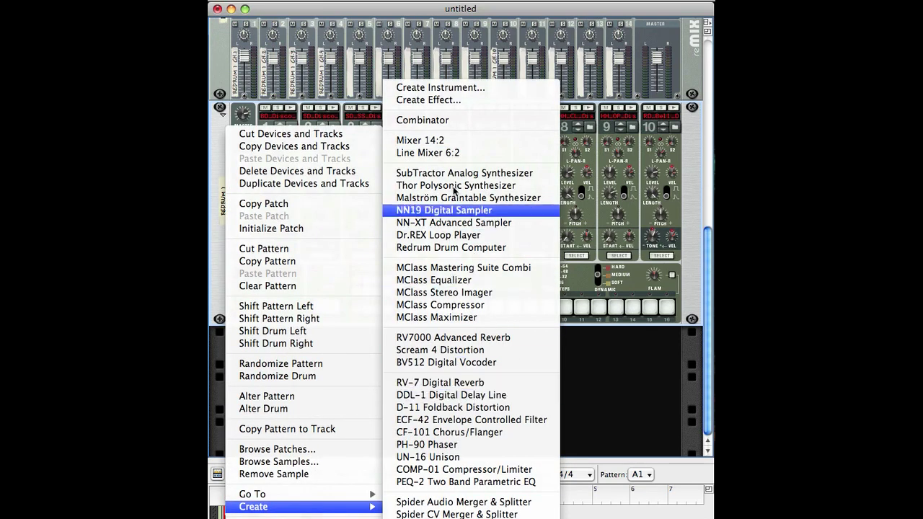
left_click(441, 305)
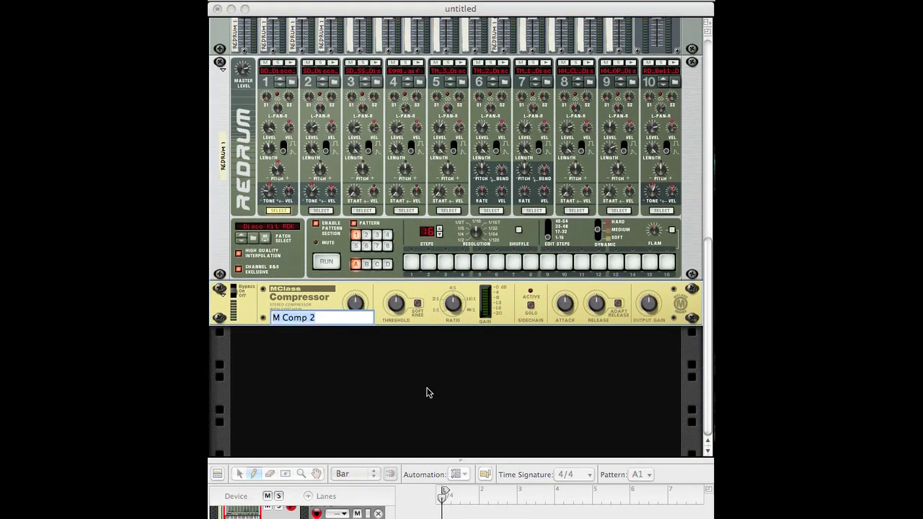
type("BD COMPRESSOR")
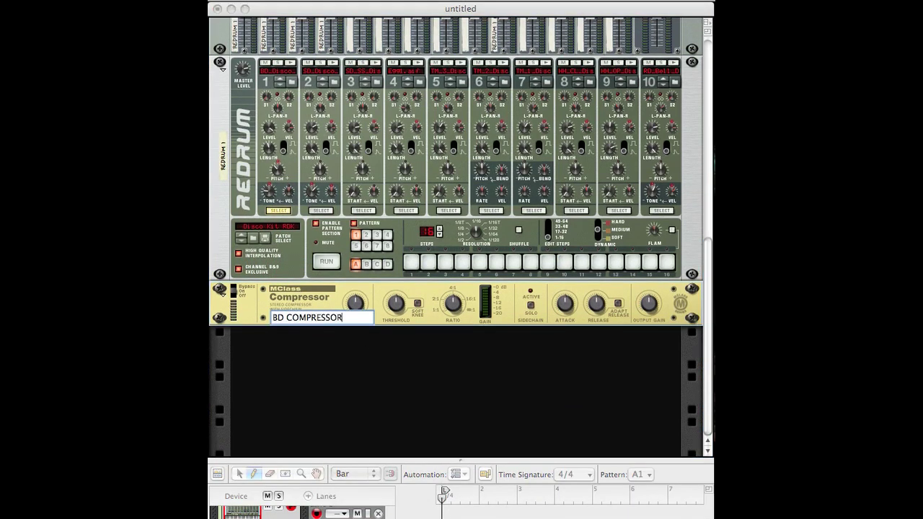
key("Return")
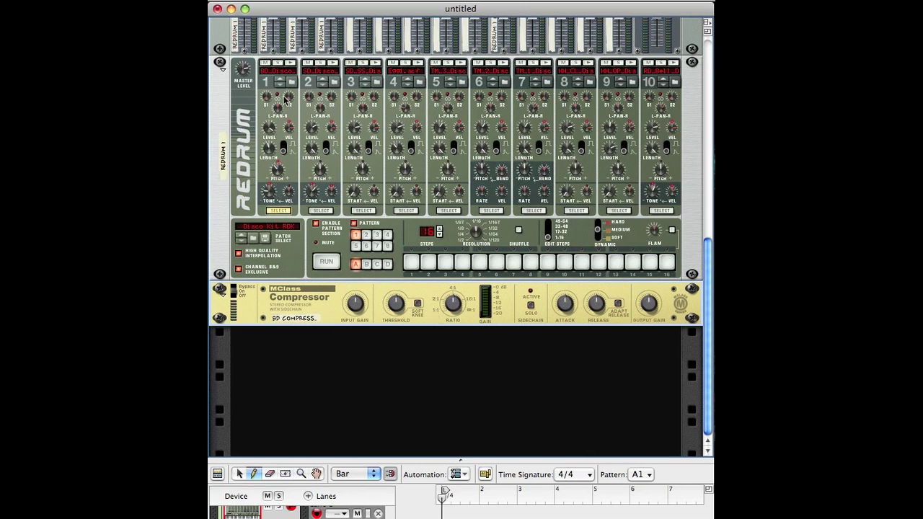
Step: Rename the bass drum compressor as BD COMP
left_click(310, 319)
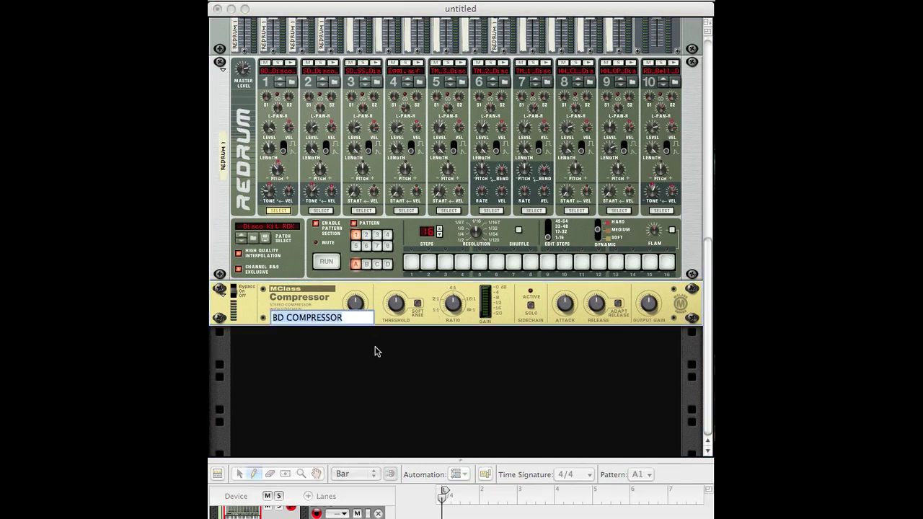
type("CO")
key("Return")
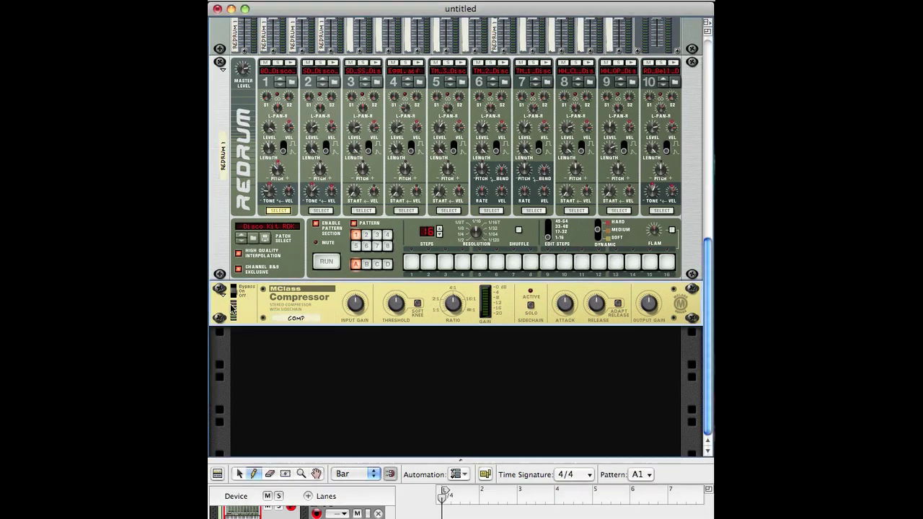
left_click(302, 320)
type("BD COMP")
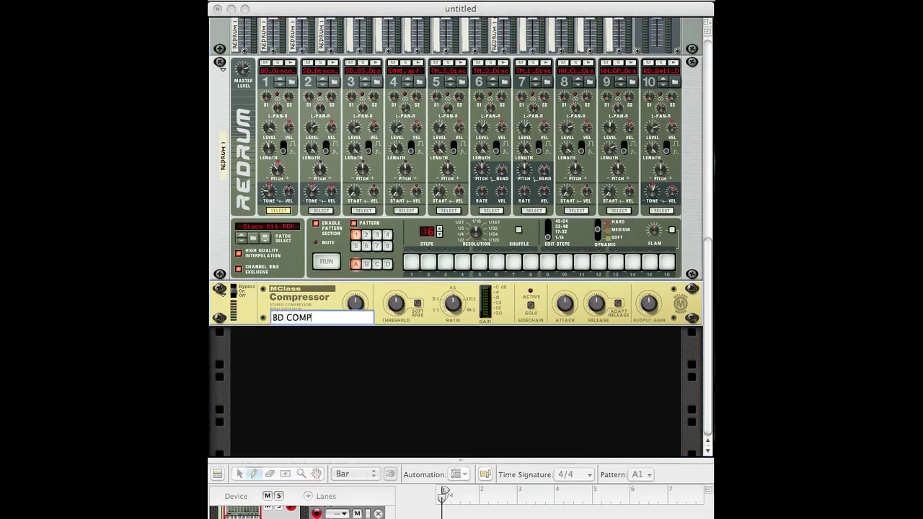
key("Return")
key("Tab")
scroll(292, 302, "up", 3)
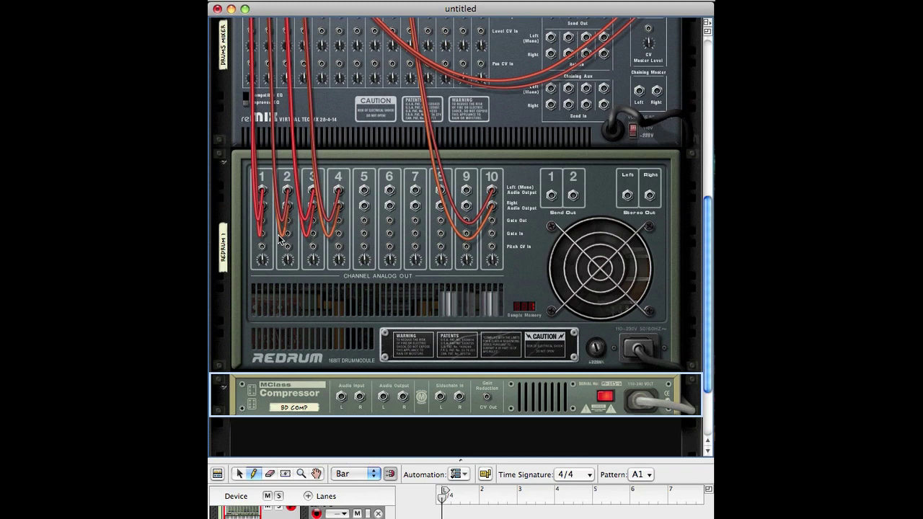
scroll(280, 240, "up", 3)
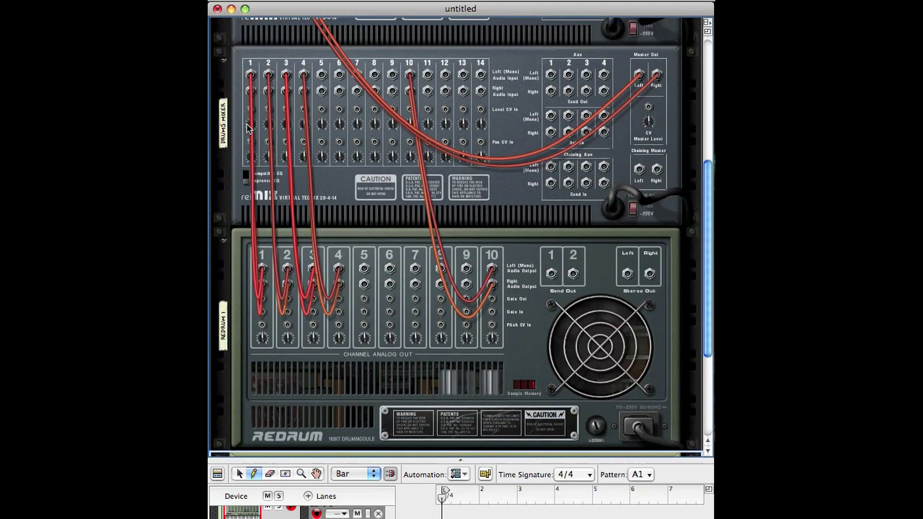
scroll(262, 271, "down", 2)
left_click(261, 232)
scroll(267, 208, "down", 3)
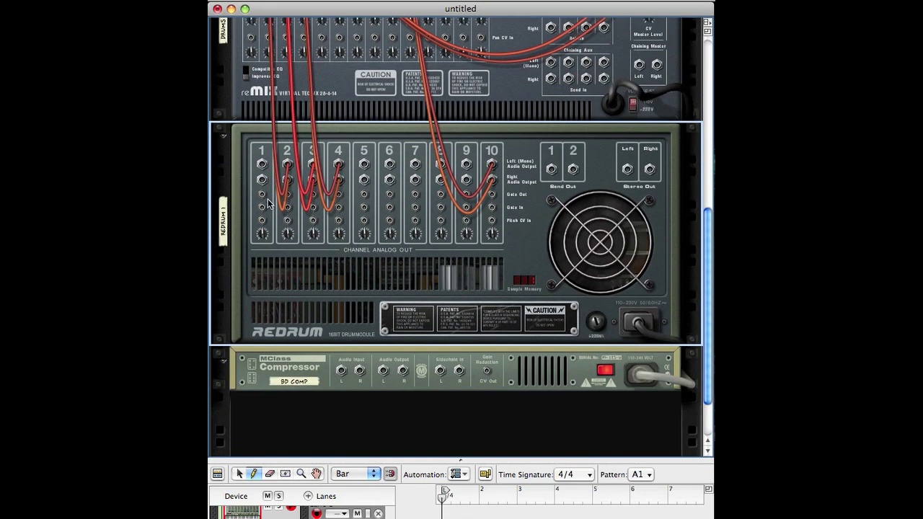
left_click_drag(261, 165, 340, 371)
Step: Create an MClass Equalizer below BD COMP and name it BD EQ
scroll(321, 353, "down", 3)
left_click(261, 308)
right_click(260, 307)
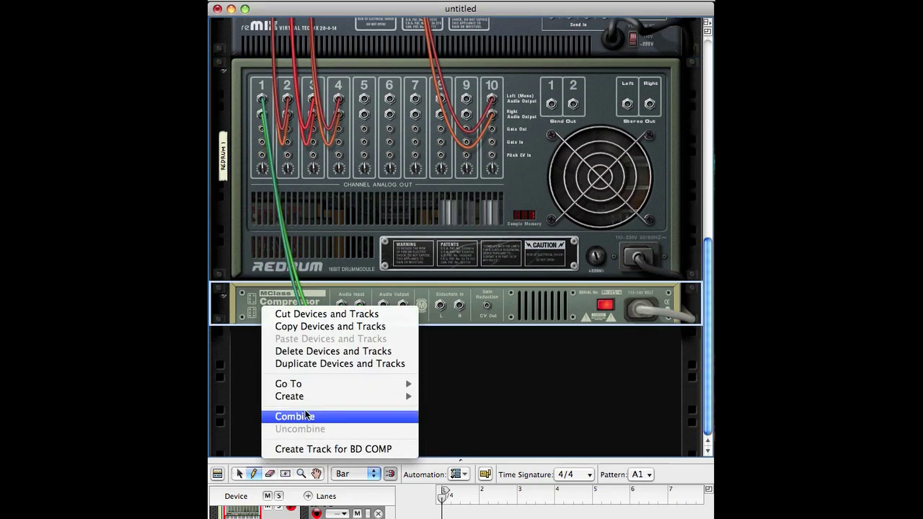
mouse_move(339, 402)
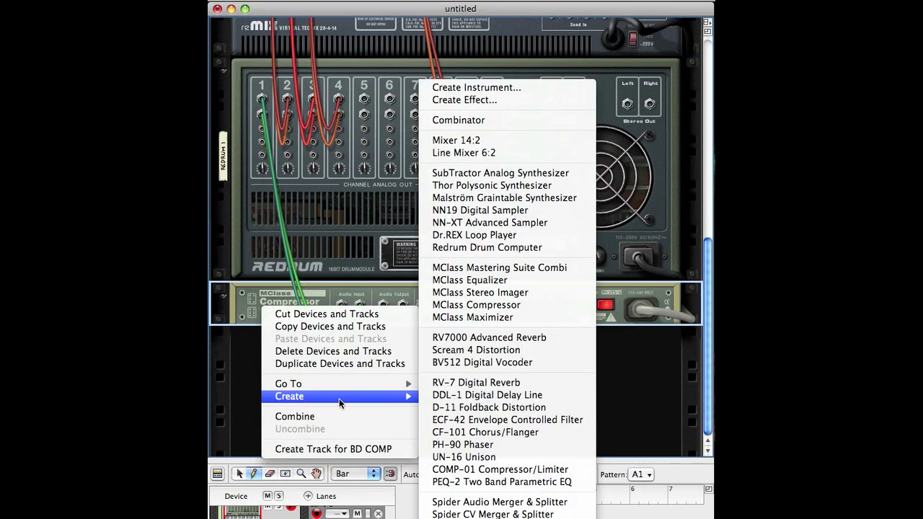
left_click(482, 281)
type("BD EQ")
key("Return")
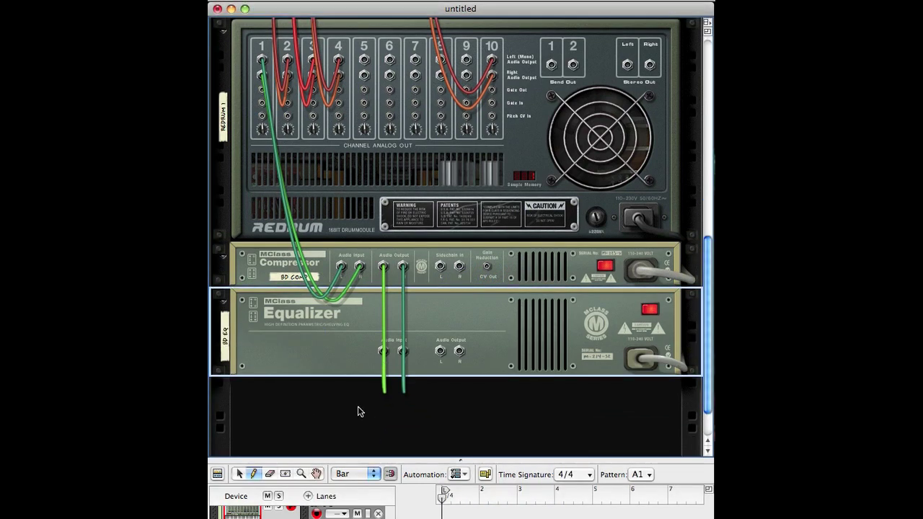
Step: Create an MClass Maximizer below BD EQ and name it BD MAX
scroll(358, 389, "down", 2)
scroll(325, 361, "up", 1)
scroll(295, 339, "down", 1)
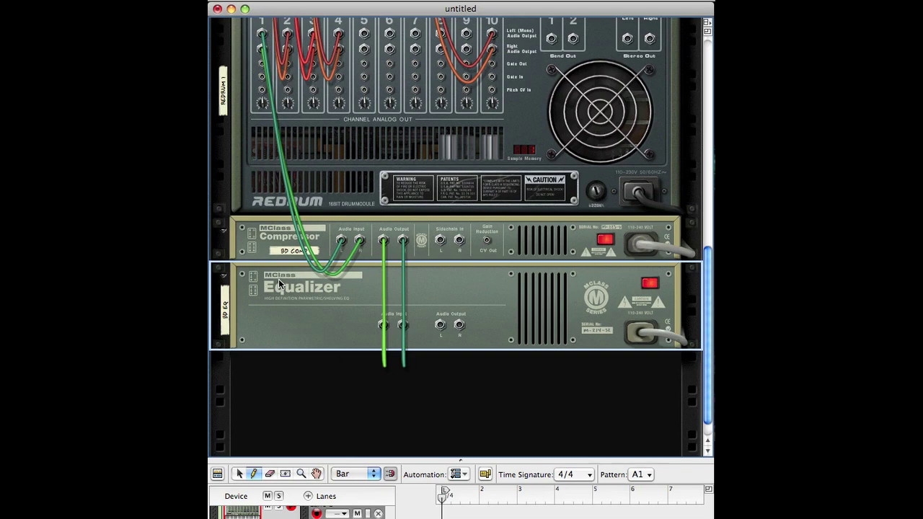
right_click(307, 322)
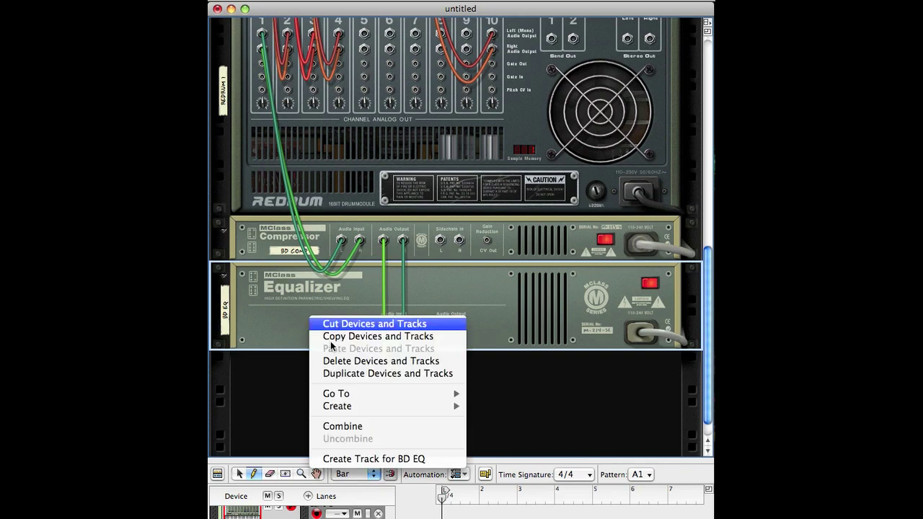
mouse_move(358, 407)
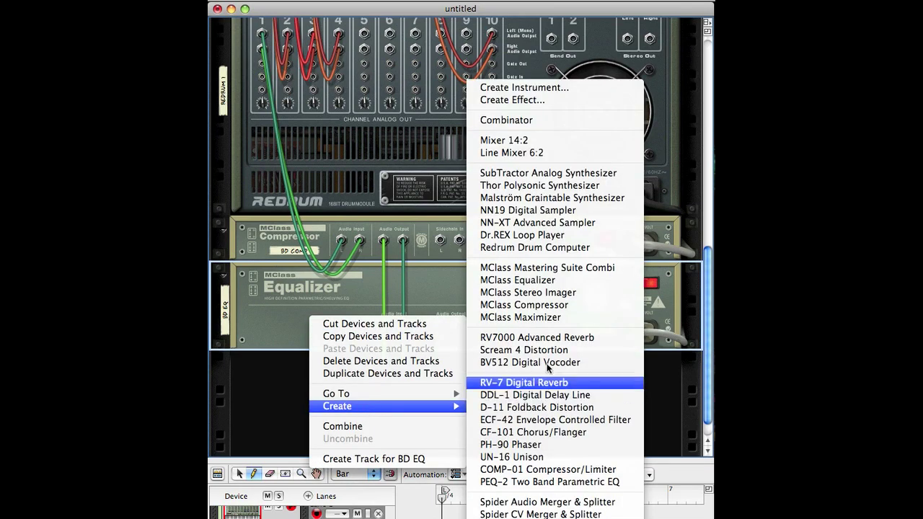
left_click(529, 317)
left_click(302, 349)
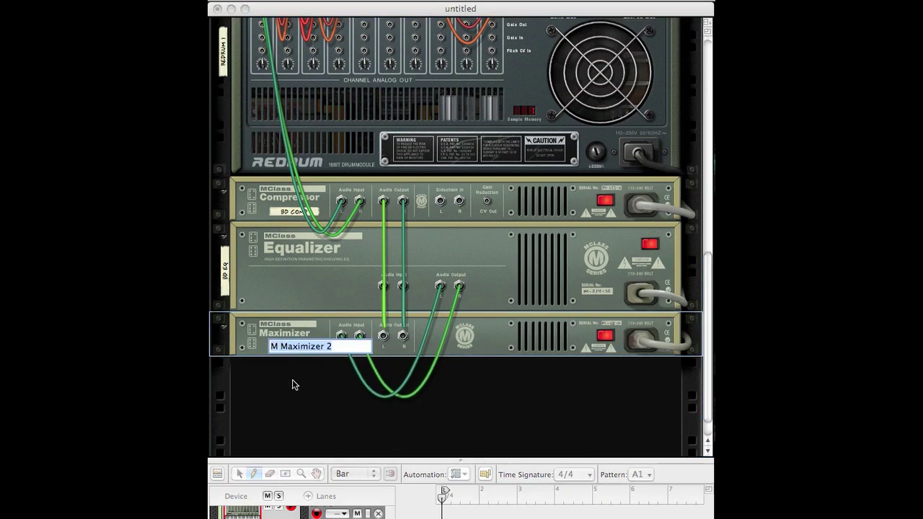
type("BD")
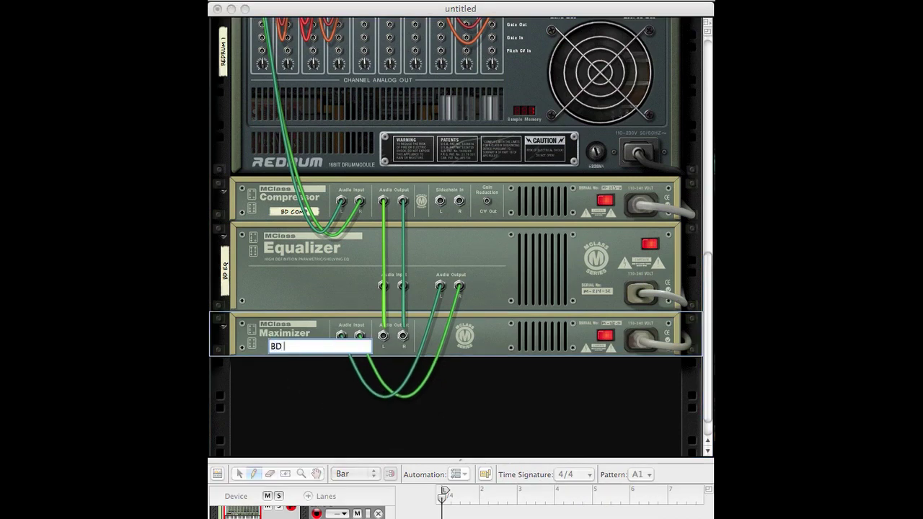
key("Return")
Step: Cable the audio output of BD MAX to channel 1 of the drums mixer
left_click_drag(383, 336, 439, 285)
left_click_drag(437, 254, 250, 100)
scroll(305, 206, "down", 10)
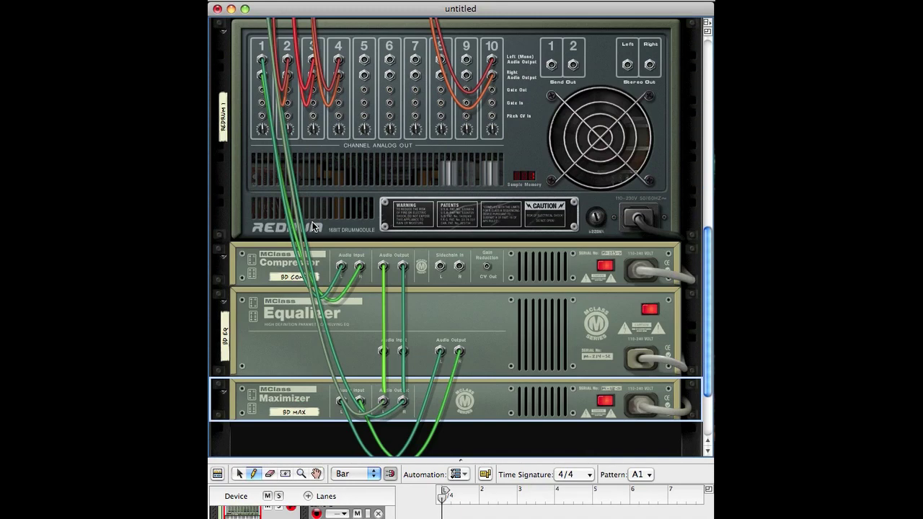
Step: Examine the bass drum's path from Redrum channel 1 through compressor, equalizer and maximizer to the drums mixer's first fader
key("Tab")
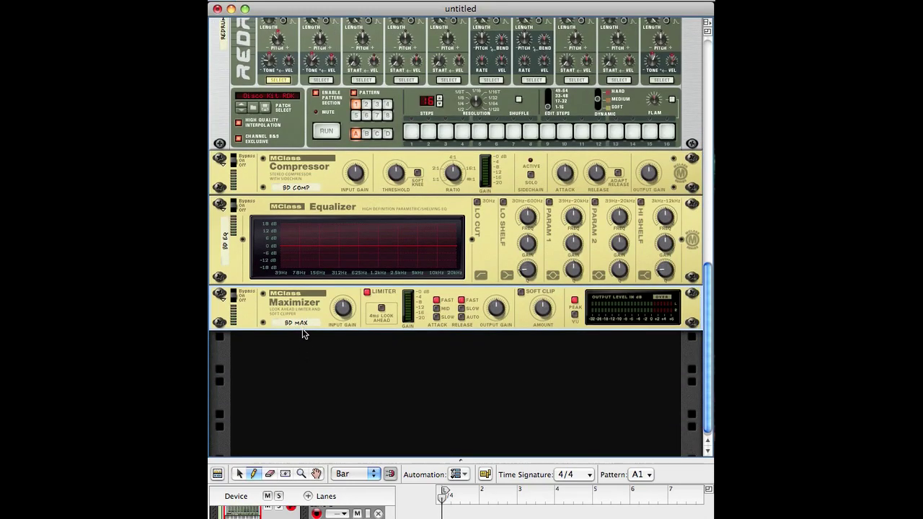
scroll(303, 333, "up", 10)
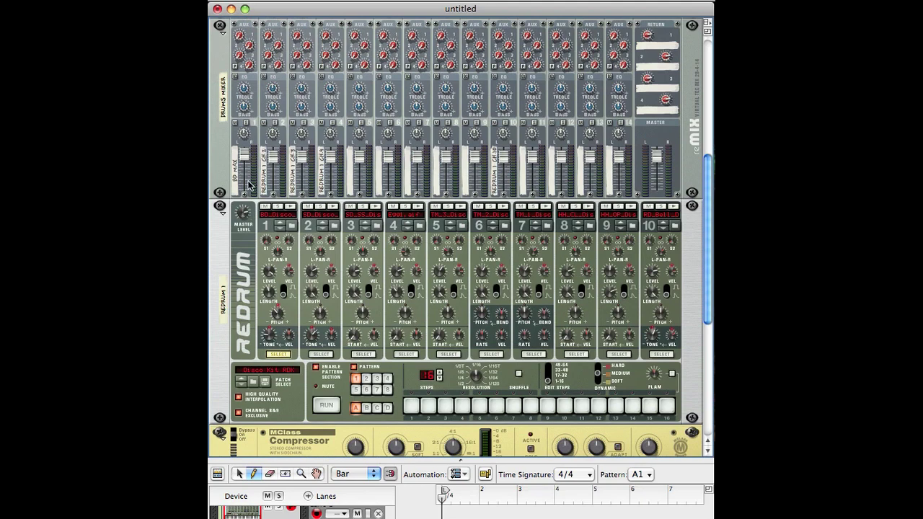
scroll(260, 221, "down", 6)
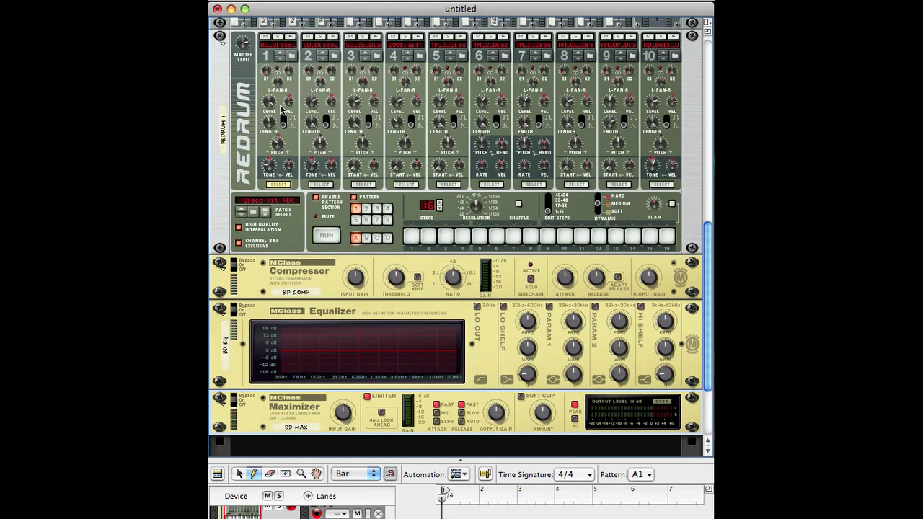
scroll(324, 287, "down", 2)
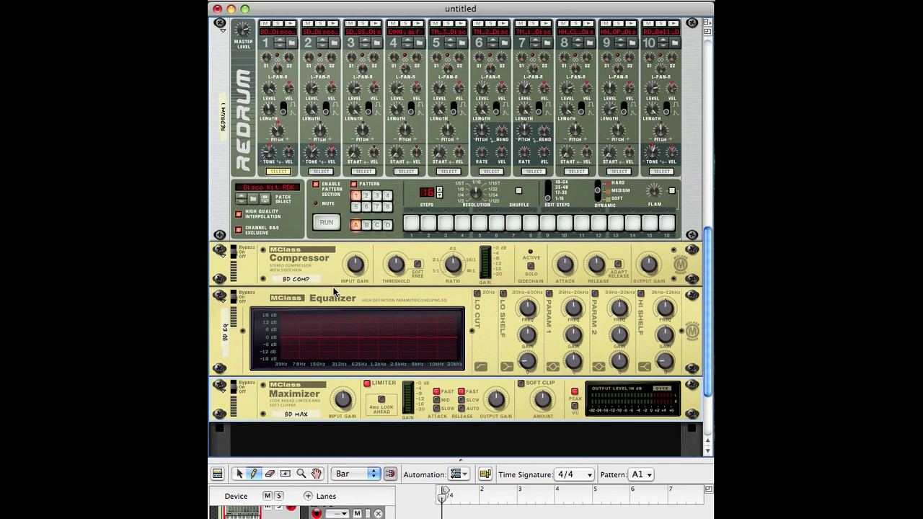
scroll(233, 287, "down", 2)
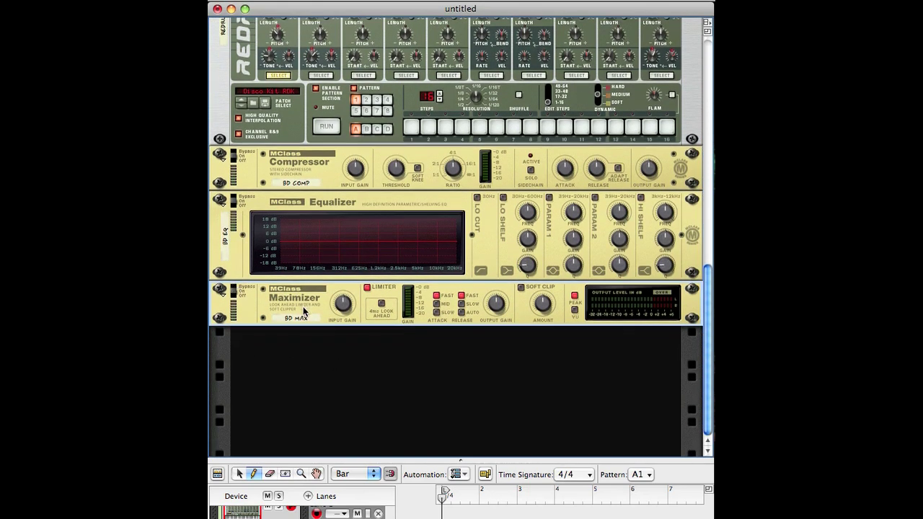
scroll(305, 323, "up", 12)
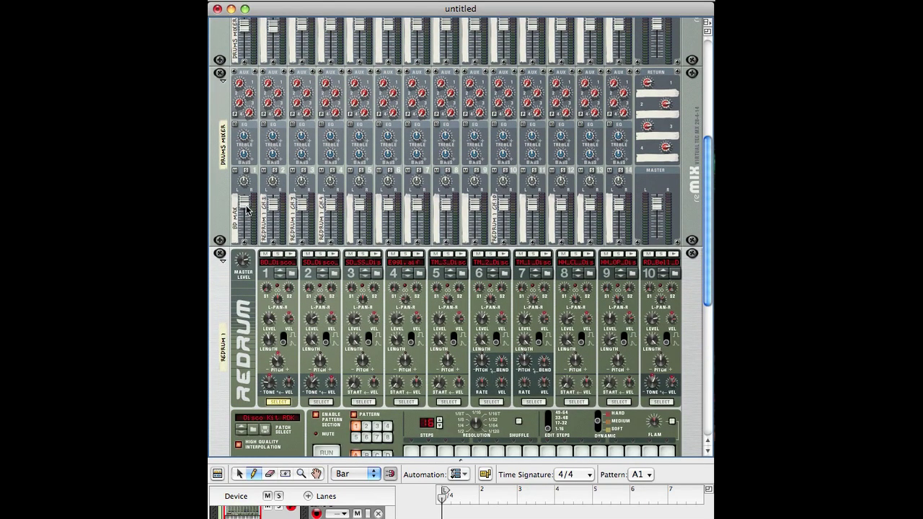
scroll(264, 230, "down", 6)
scroll(259, 238, "down", 6)
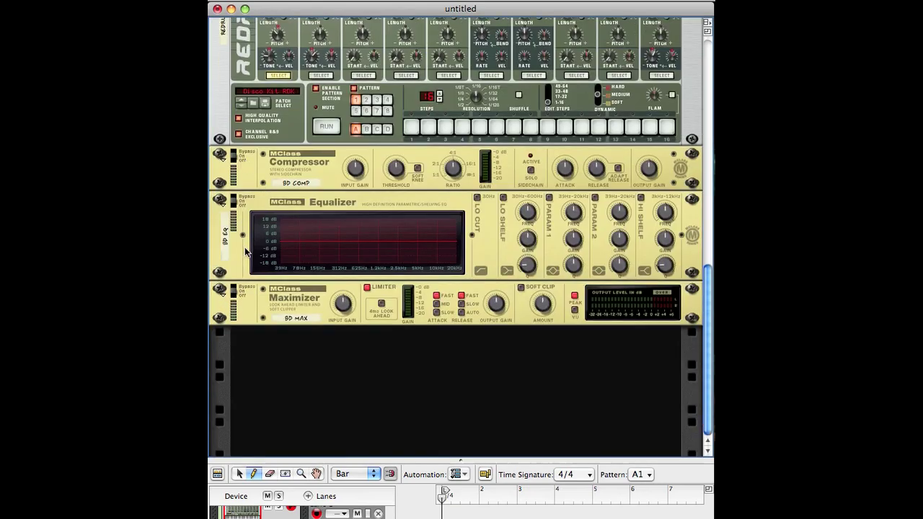
Step: Fold up BD MAX, raise the input gain of BD COMP and lower its ratio
left_click(224, 299)
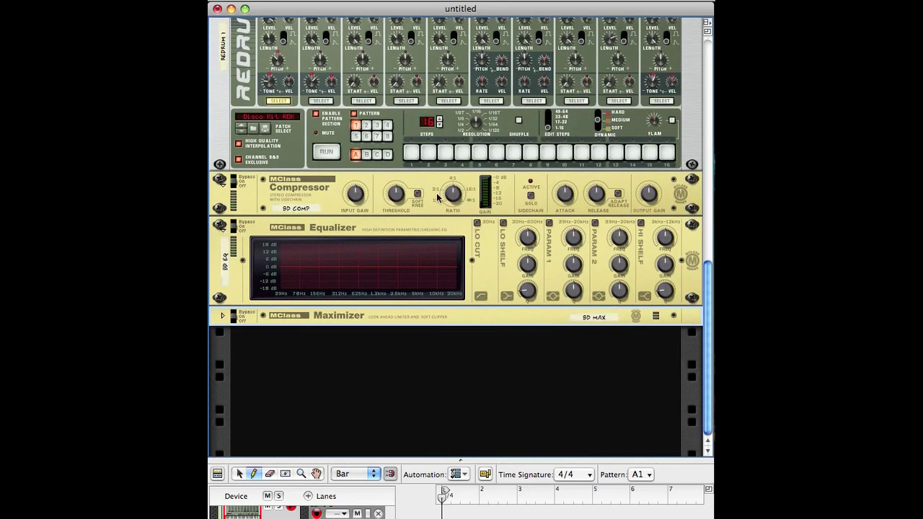
left_click(464, 194)
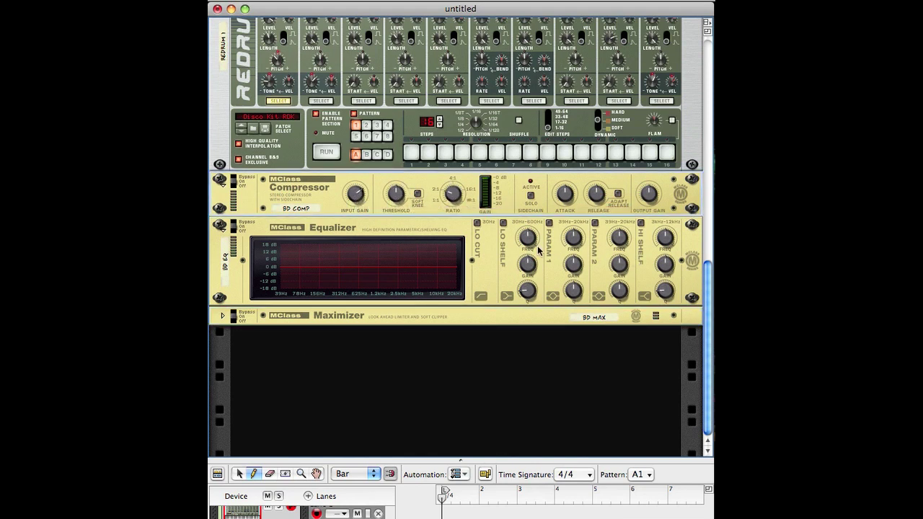
Step: Enable the Param 1 band on BD EQ, boost it about 6 dB near 156 Hz, and fold up BD EQ and BD COMP
left_click(548, 222)
left_click_drag(573, 265, 574, 249)
left_click_drag(575, 304, 574, 271)
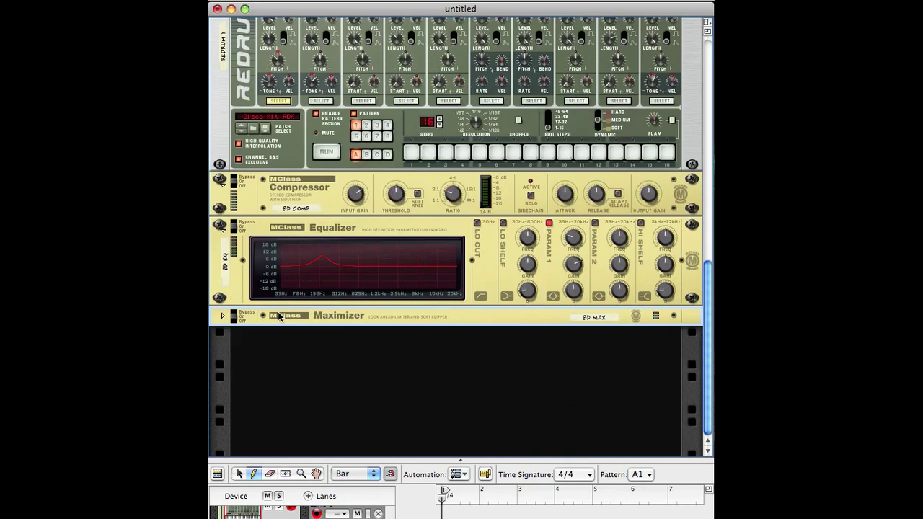
left_click(222, 228)
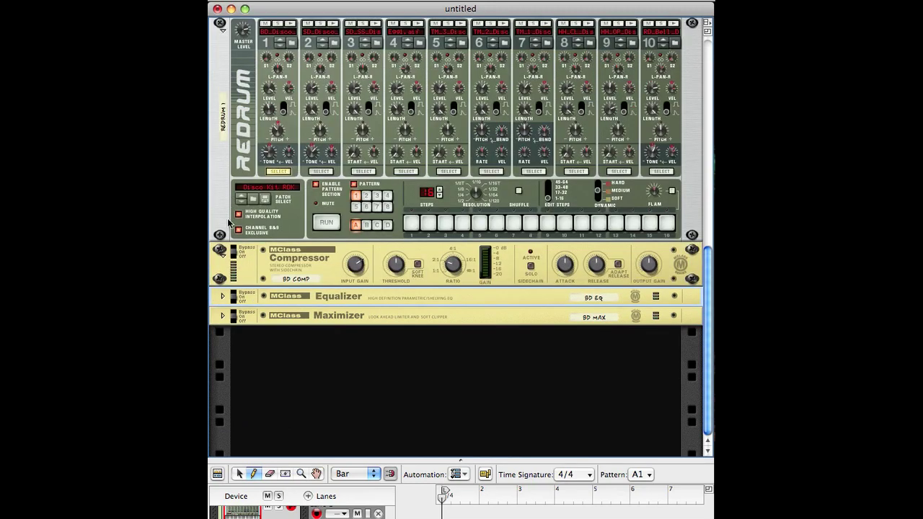
left_click(223, 253)
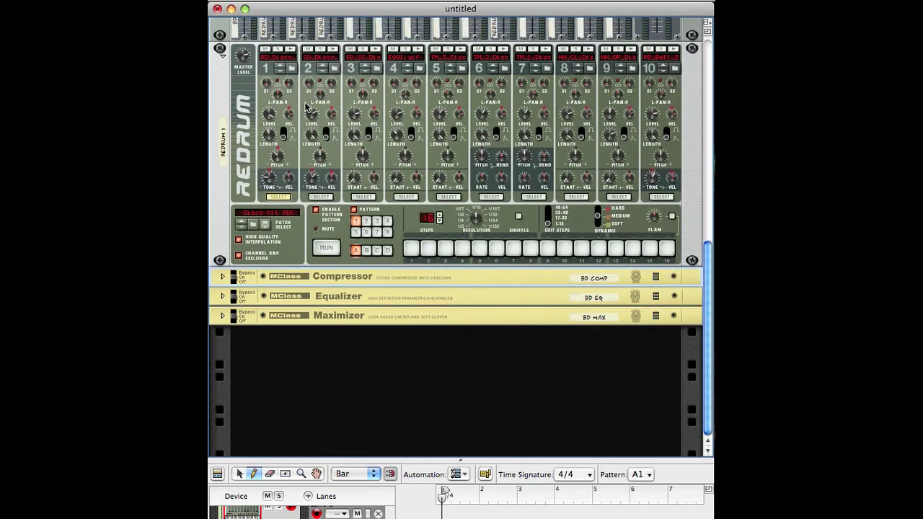
Step: Create an MClass Compressor named SN COMP below BD MAX and turn the rack around to its rear
left_click(360, 315)
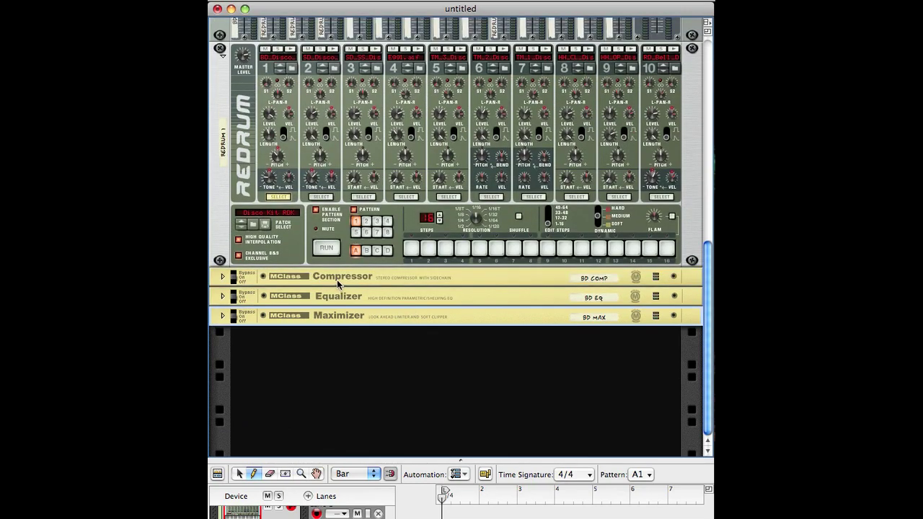
right_click(344, 317)
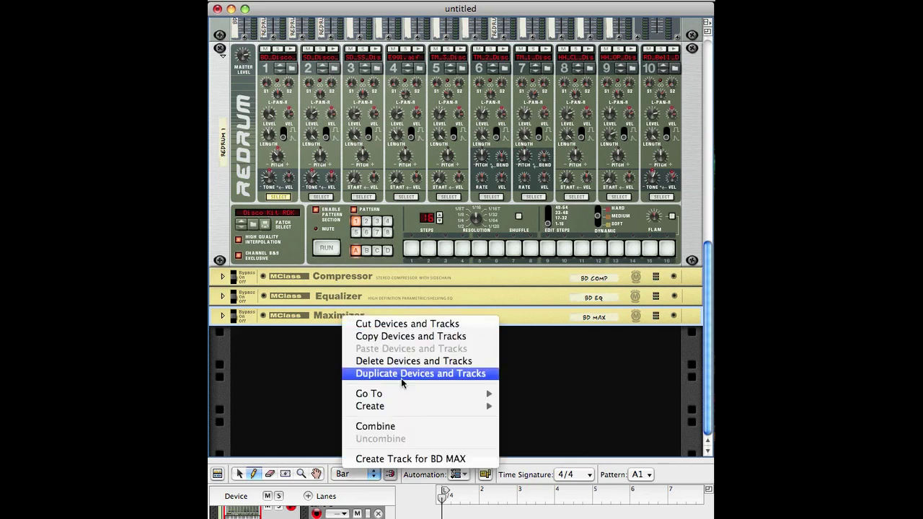
mouse_move(408, 408)
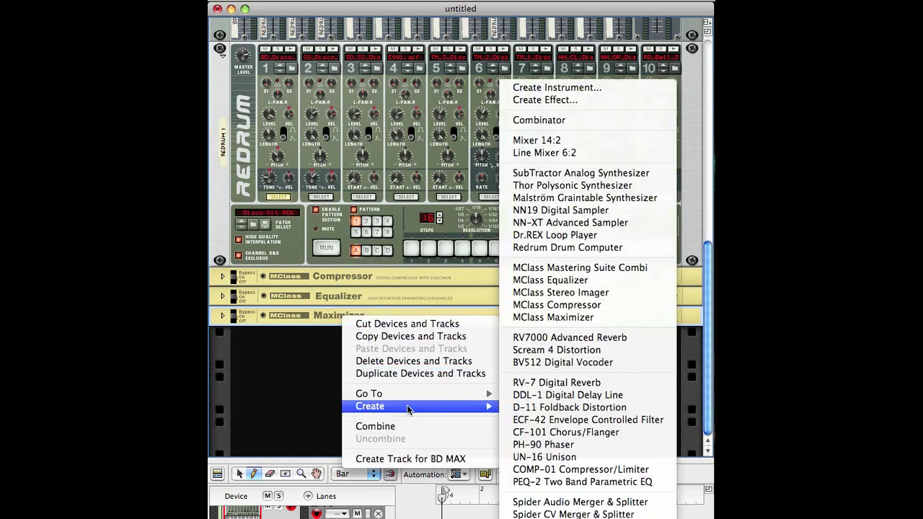
left_click(563, 306)
double_click(312, 319)
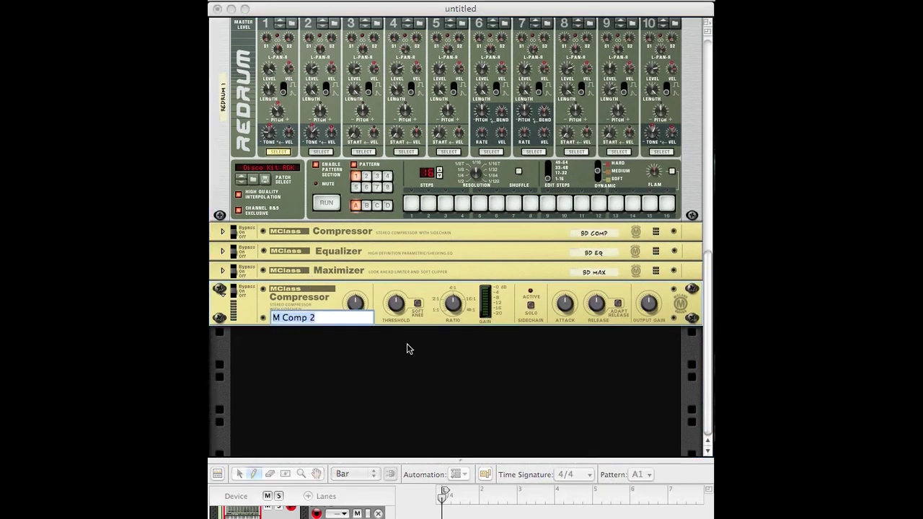
type("SN EQ")
key("Return")
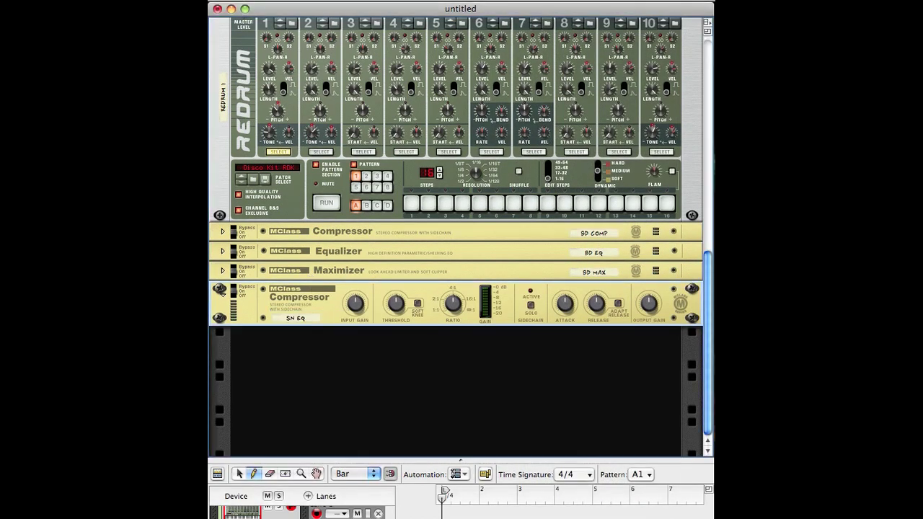
double_click(308, 322)
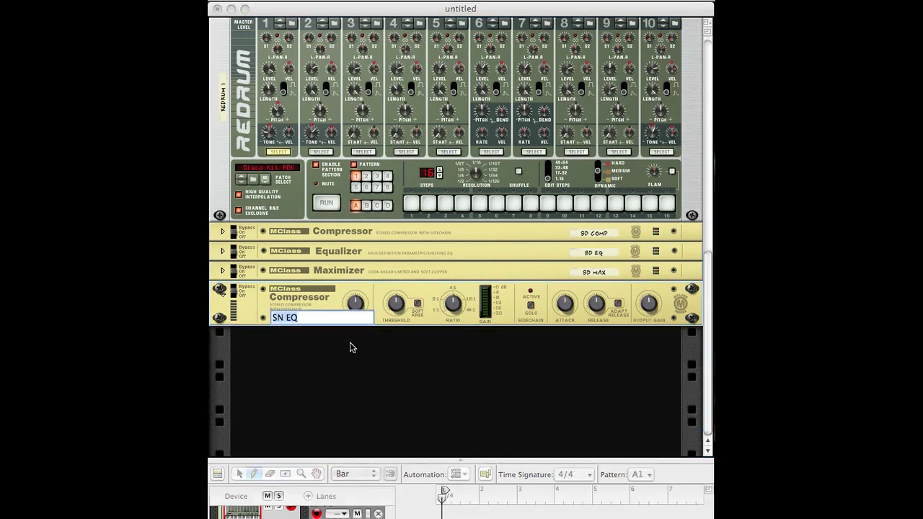
type("SN COMP")
key("Return")
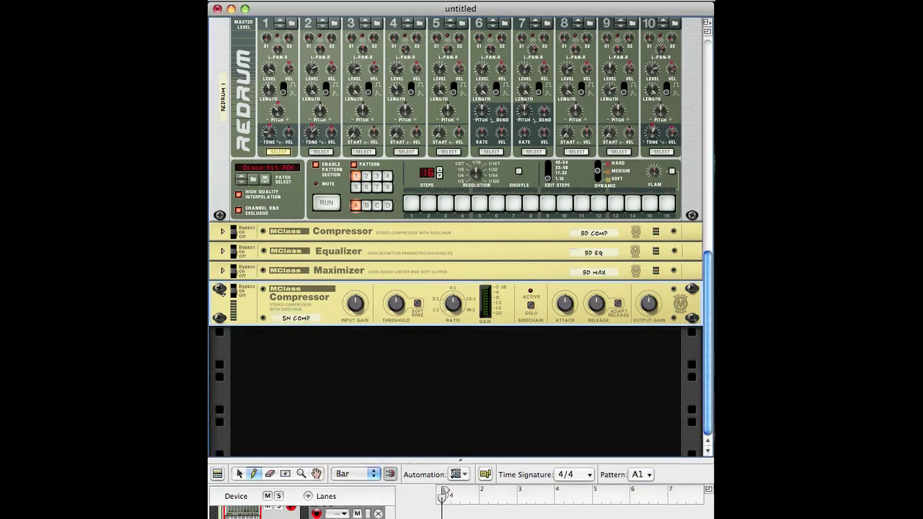
key("Tab")
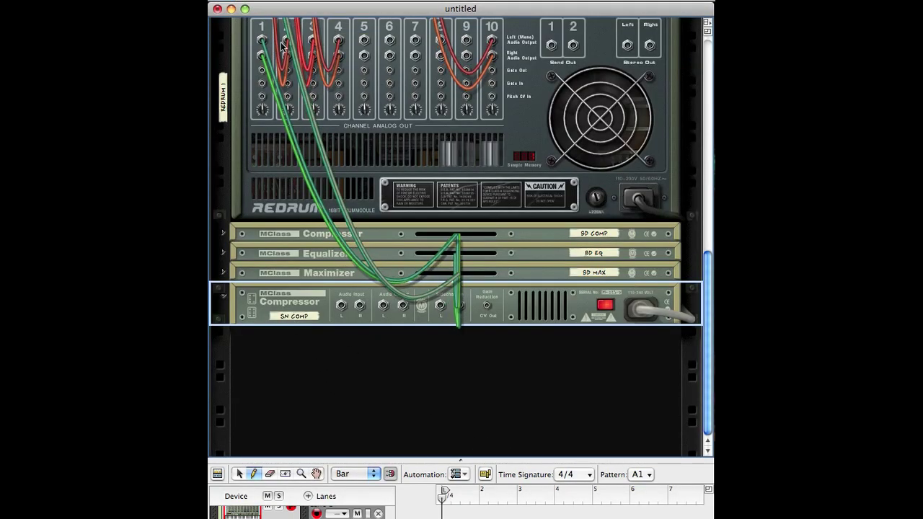
scroll(305, 129, "up", 2)
left_click_drag(287, 117, 342, 387)
scroll(331, 383, "down", 2)
Step: Create an MClass Equalizer below SN COMP and name it SN EQ
left_click(256, 305)
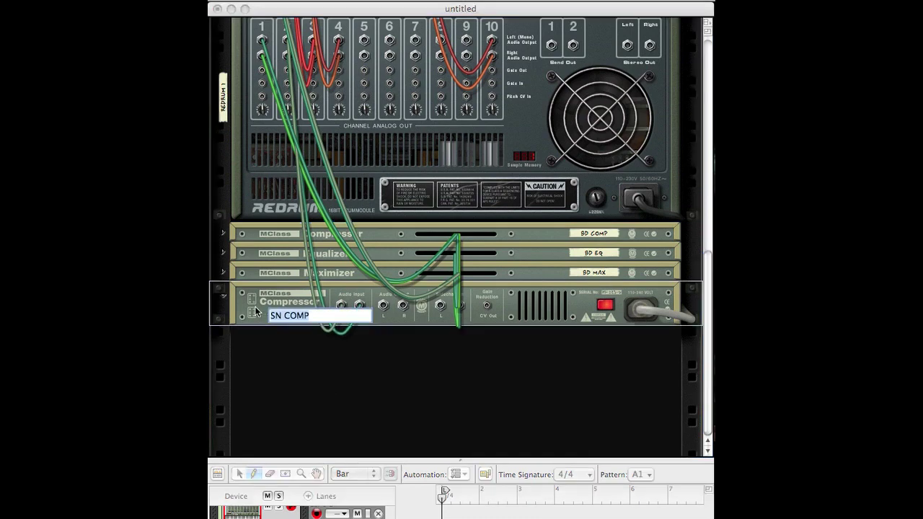
right_click(254, 310)
mouse_move(319, 389)
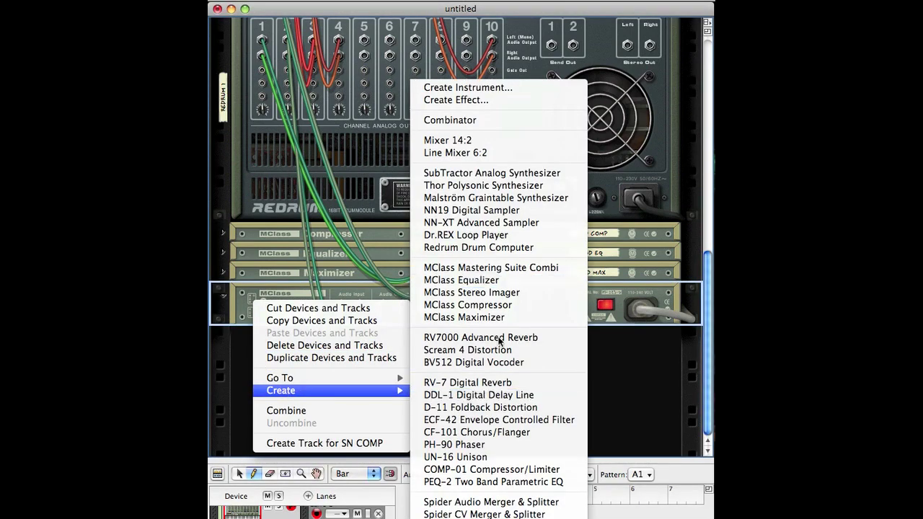
left_click(468, 280)
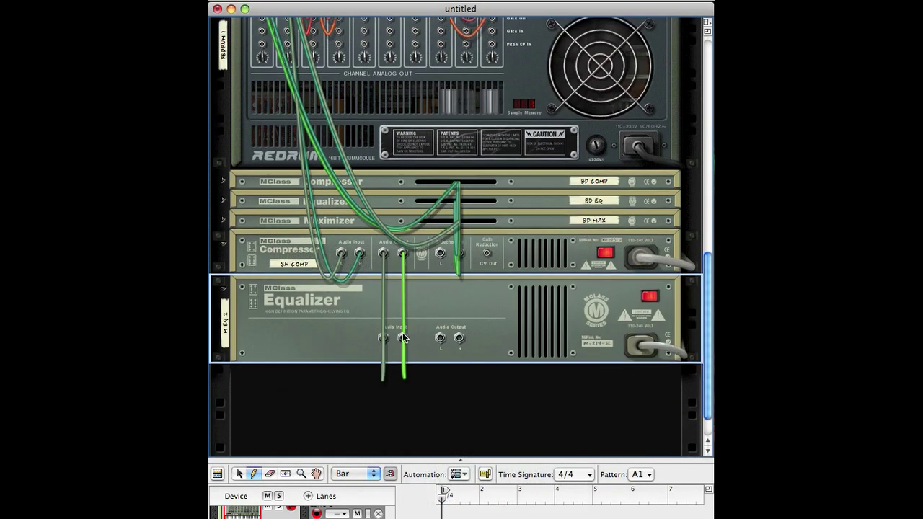
left_click(222, 297)
type("SN ")
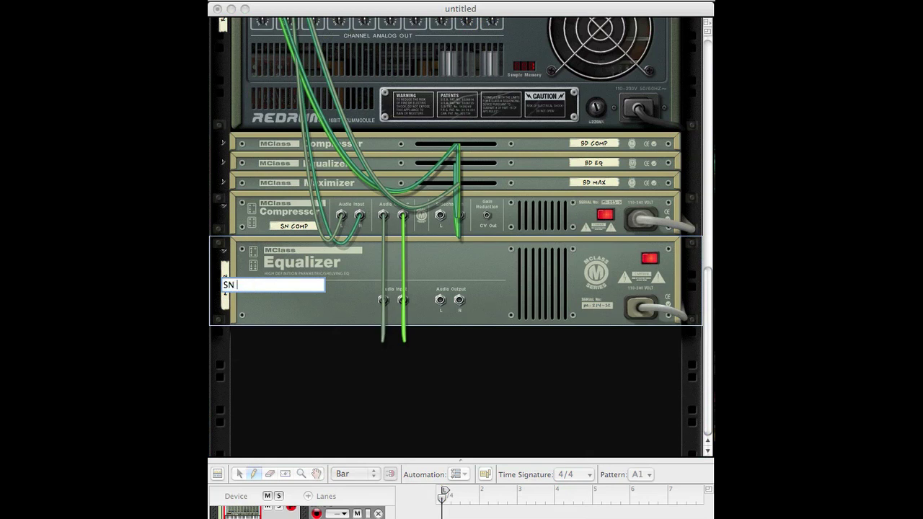
type("EQ")
key("Return")
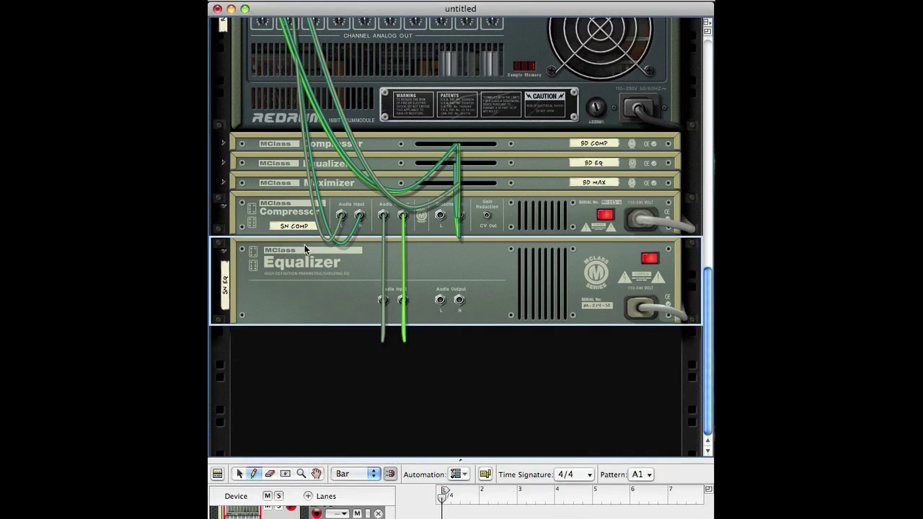
Step: Connect SN EQ's audio output to the drums mixer's channel 2 input and turn the rack to its front
left_click_drag(432, 302, 268, 98)
scroll(371, 219, "down", 10)
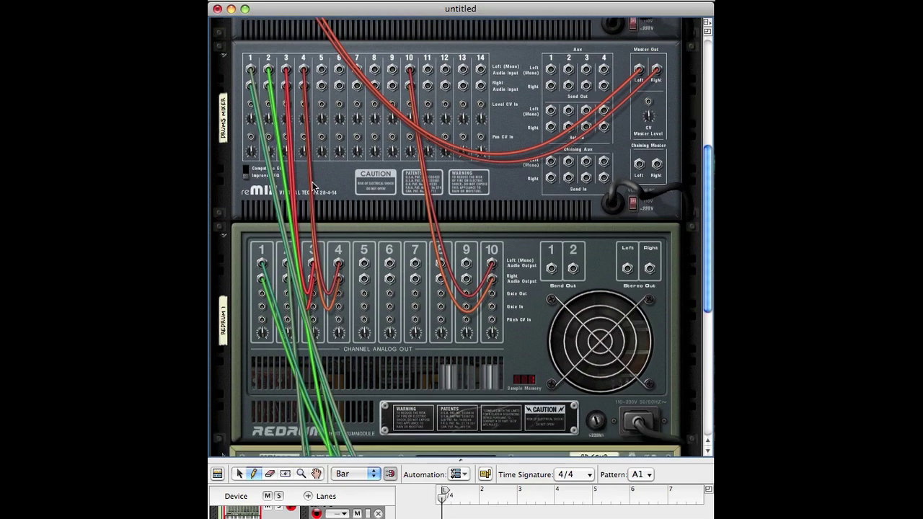
key("Tab")
Step: Fold up the SN EQ and SN COMP devices below Redrum
scroll(415, 295, "up", 5)
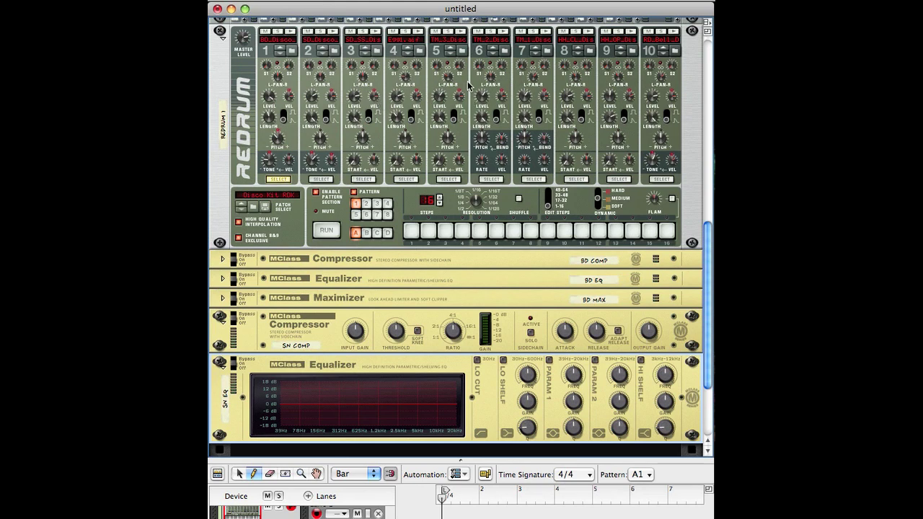
scroll(406, 304, "down", 5)
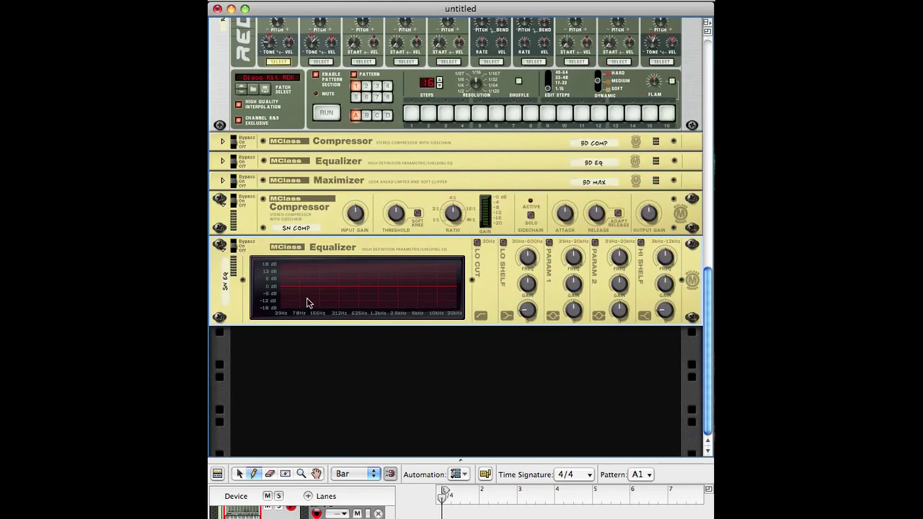
left_click(223, 255)
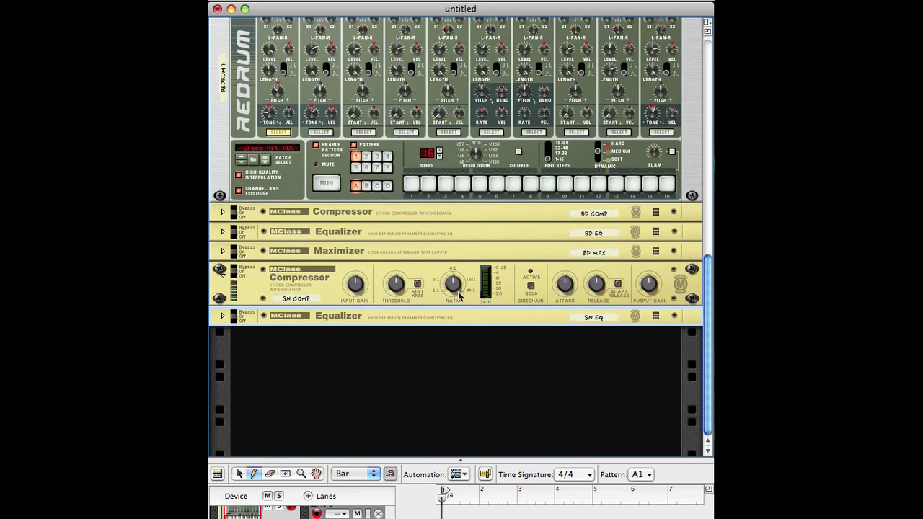
left_click(223, 277)
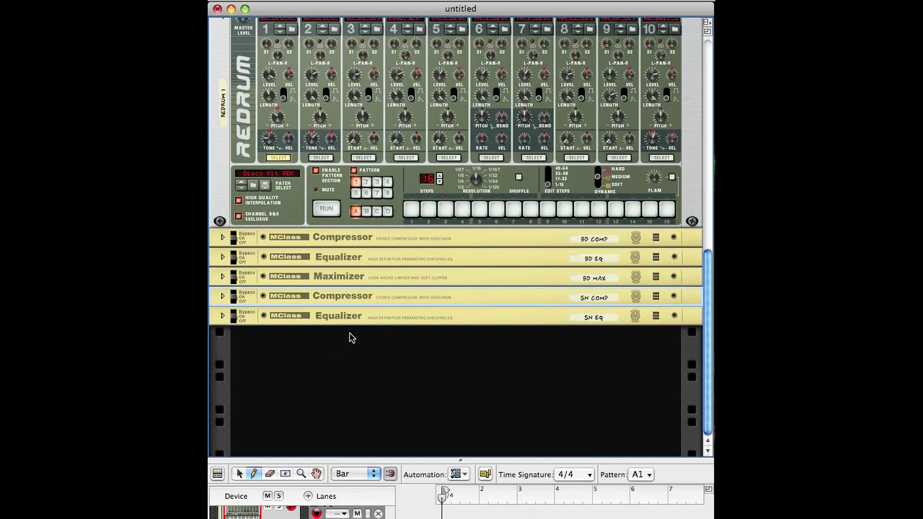
Step: Examine the folded bass drum and snare effect chains, Redrum's channels and the matching channel labels on the drums mixer
scroll(461, 350, "up", 3)
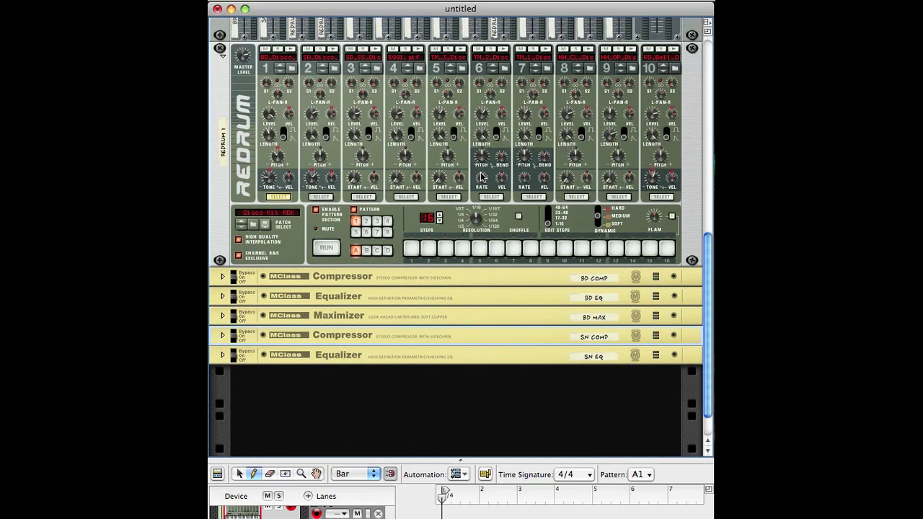
scroll(459, 191, "down", 1)
scroll(458, 191, "down", 1)
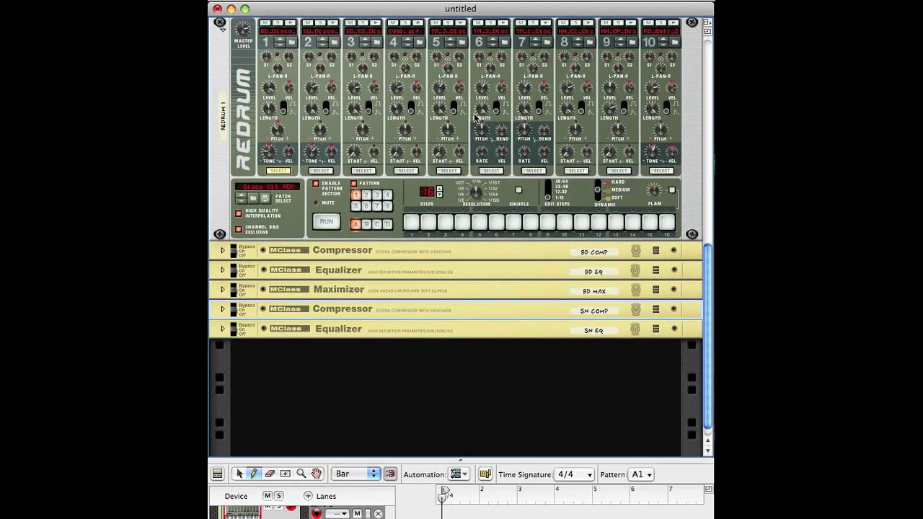
scroll(377, 350, "up", 7)
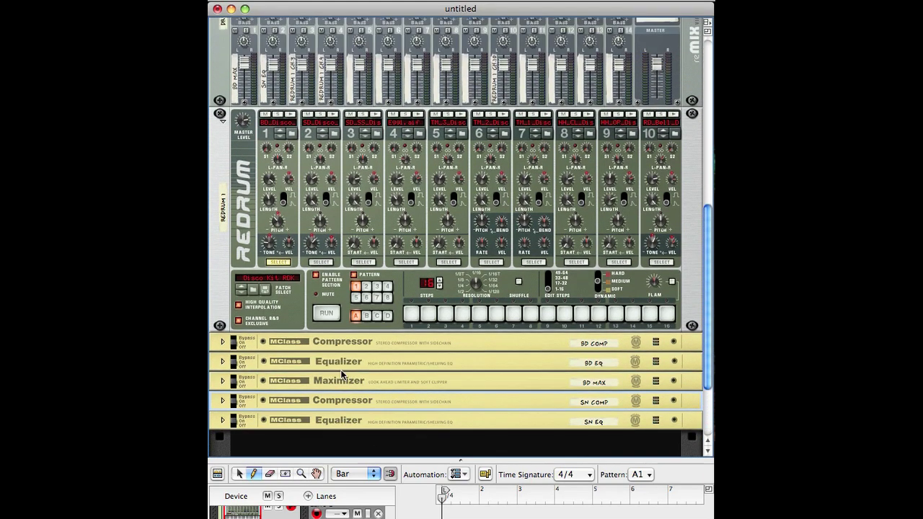
scroll(370, 404, "up", 4)
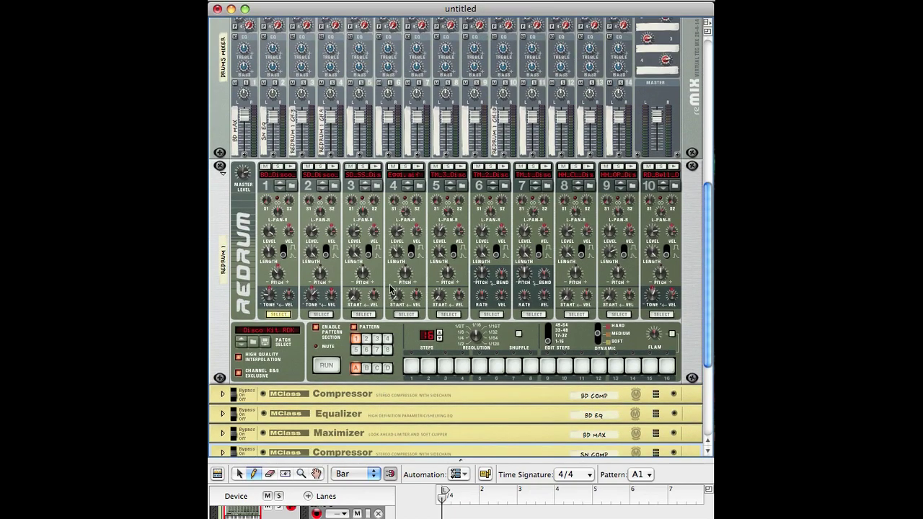
scroll(426, 397, "down", 4)
scroll(336, 324, "up", 7)
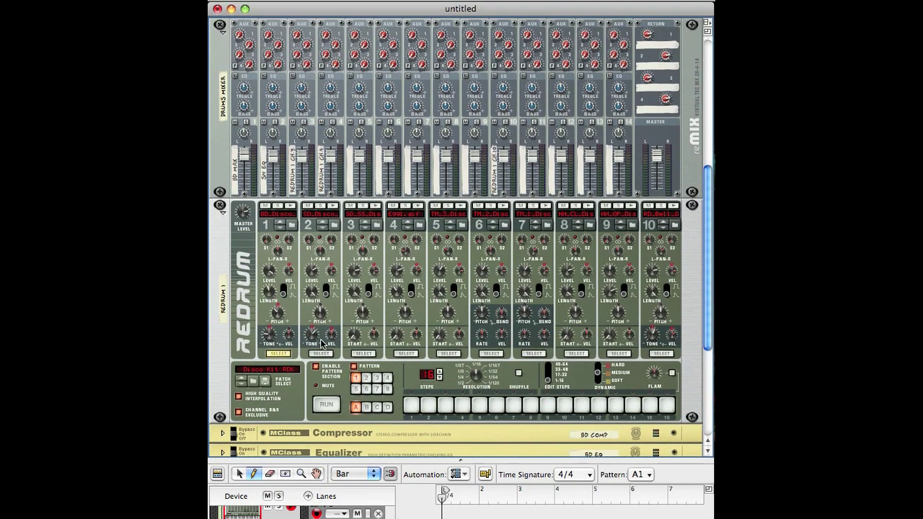
scroll(322, 345, "down", 15)
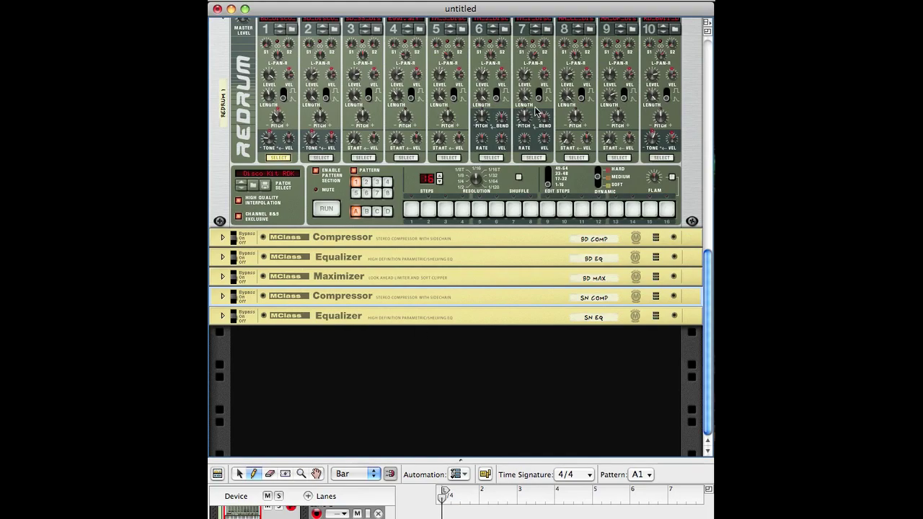
scroll(466, 154, "up", 11)
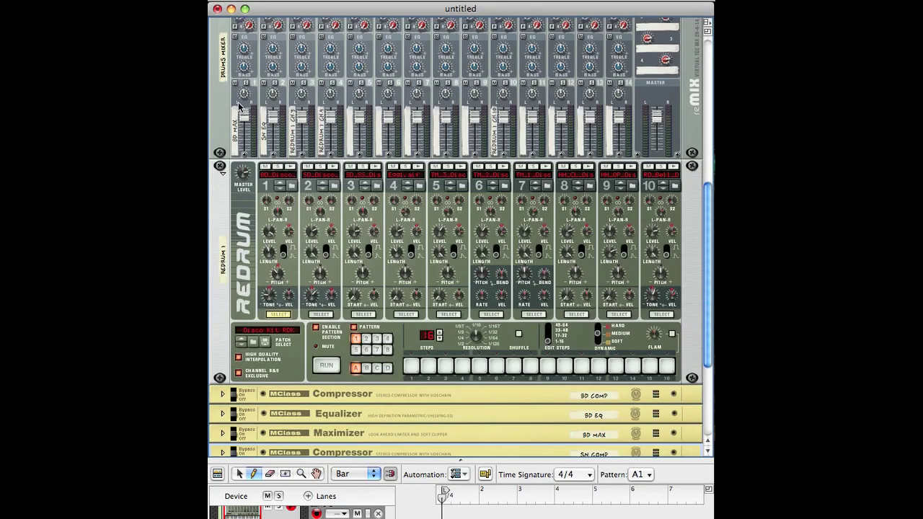
scroll(251, 245, "up", 17)
scroll(251, 245, "down", 9)
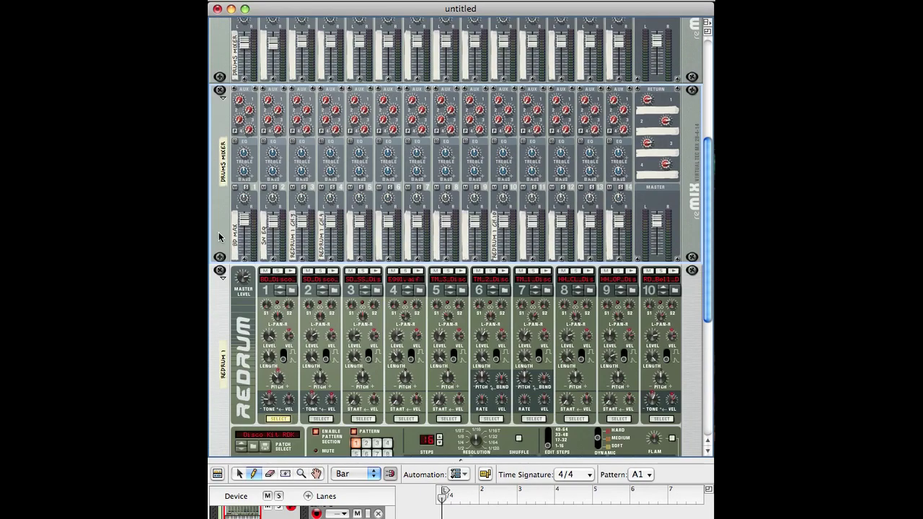
scroll(220, 237, "down", 12)
Step: Create two RV7000 Advanced Reverbs directly below the drums mixer as its first two aux effects
scroll(226, 168, "up", 7)
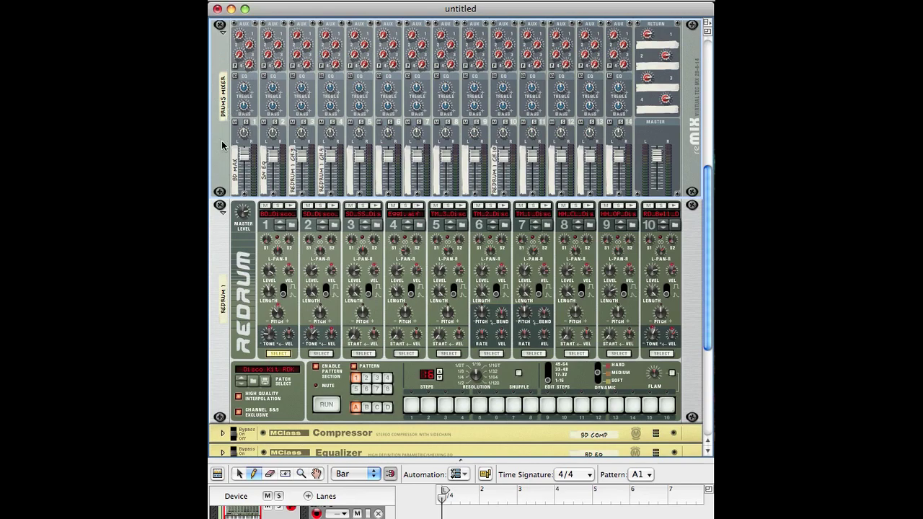
right_click(213, 148)
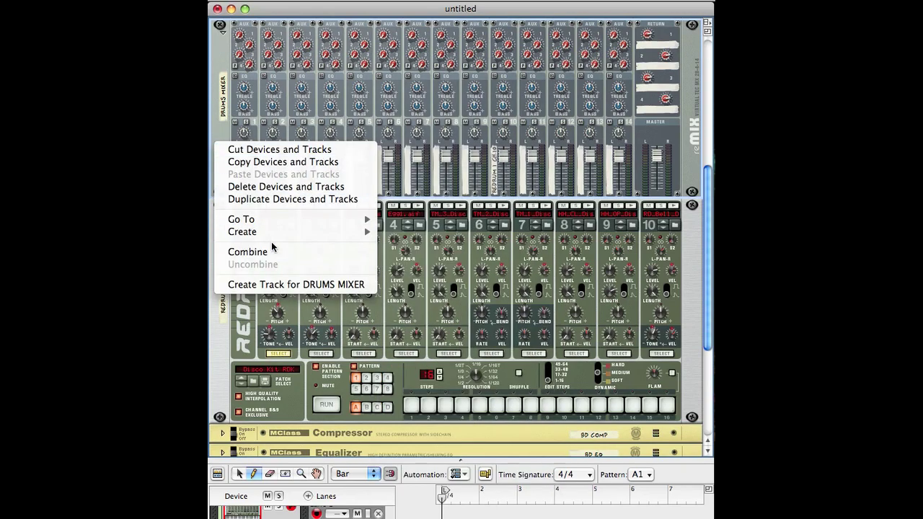
mouse_move(271, 232)
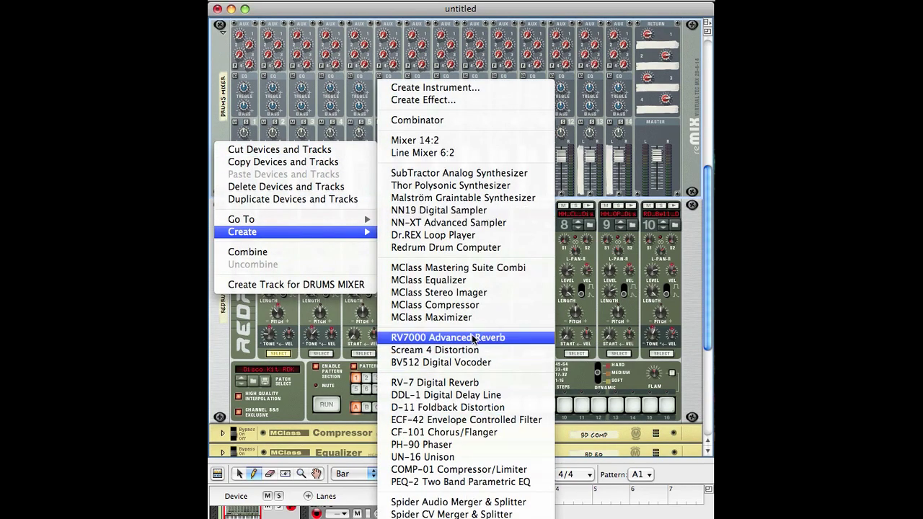
left_click(447, 337)
scroll(264, 242, "up", 1)
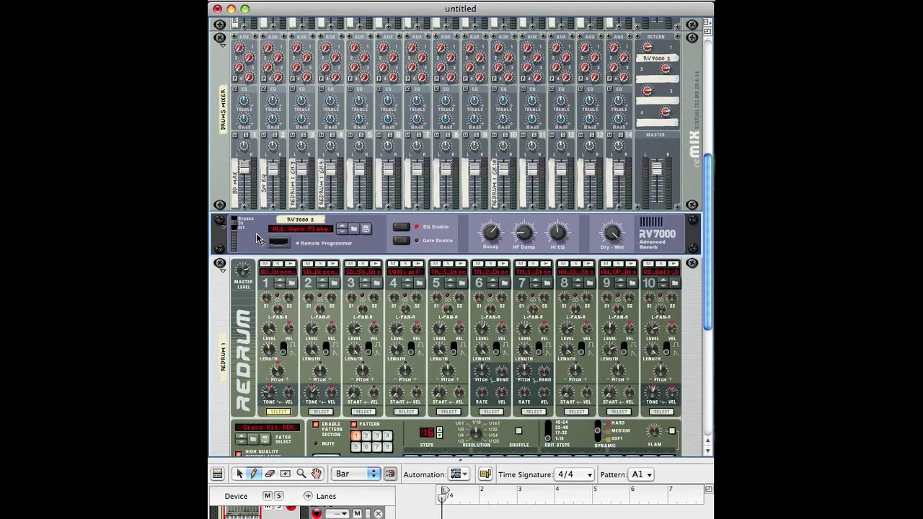
right_click(256, 238)
mouse_move(324, 390)
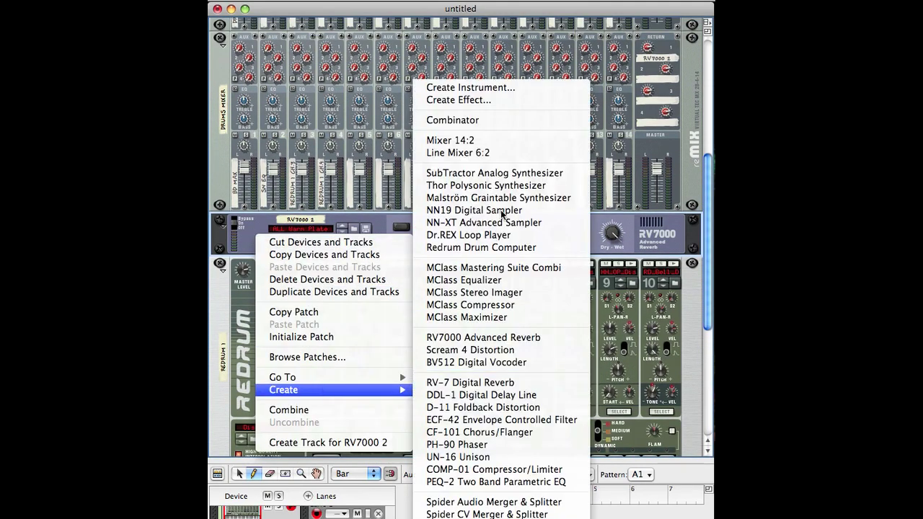
left_click(480, 337)
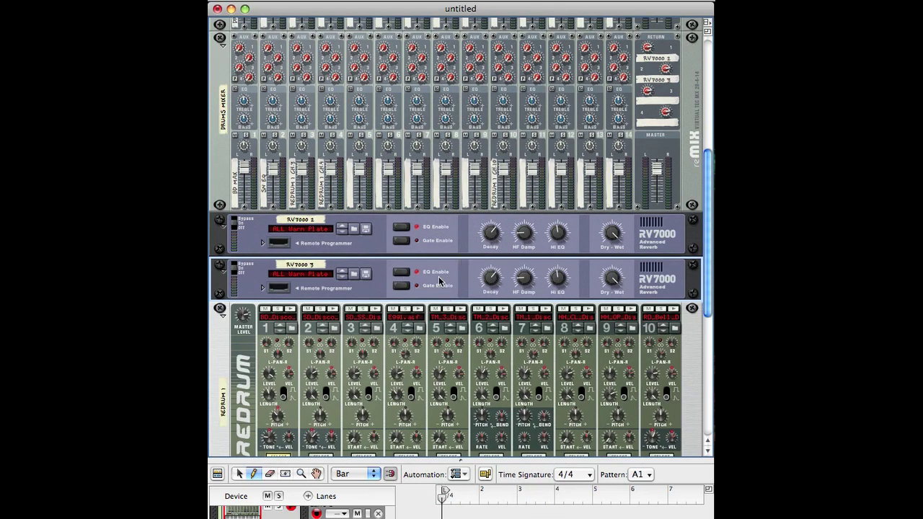
Step: Check on the rack's rear how both RV7000 reverbs are cabled to the drums mixer's aux sends and returns
scroll(254, 243, "up", 1)
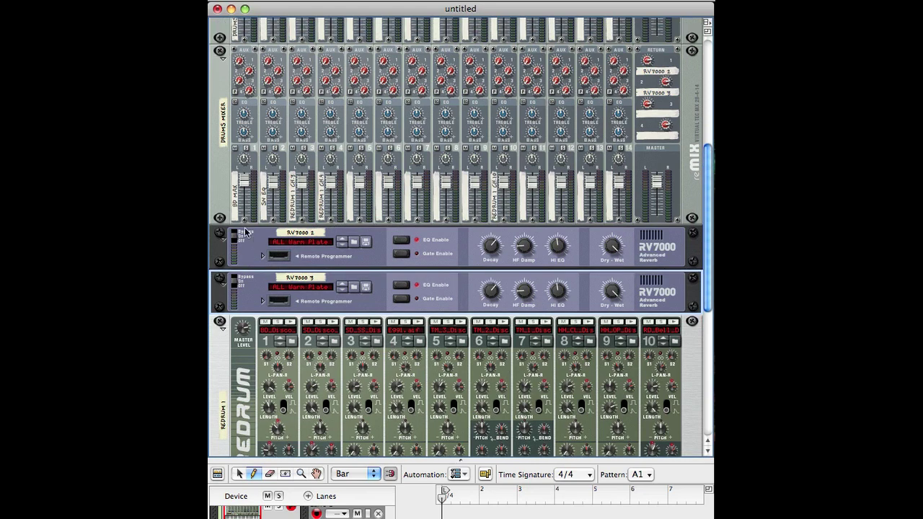
left_click(363, 257)
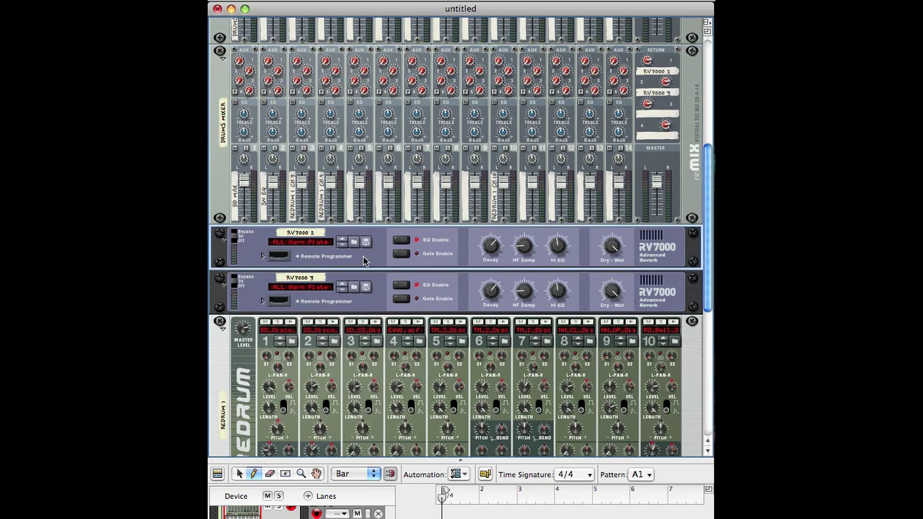
key("Tab")
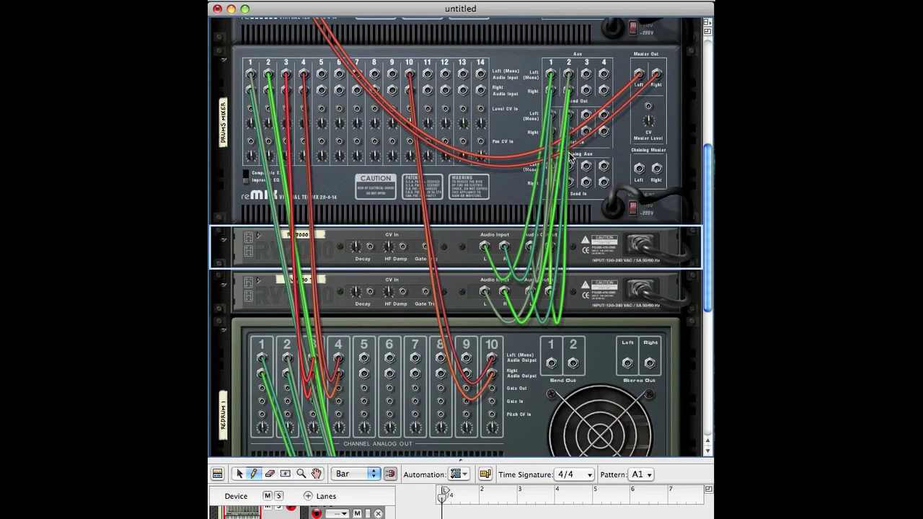
key("Tab")
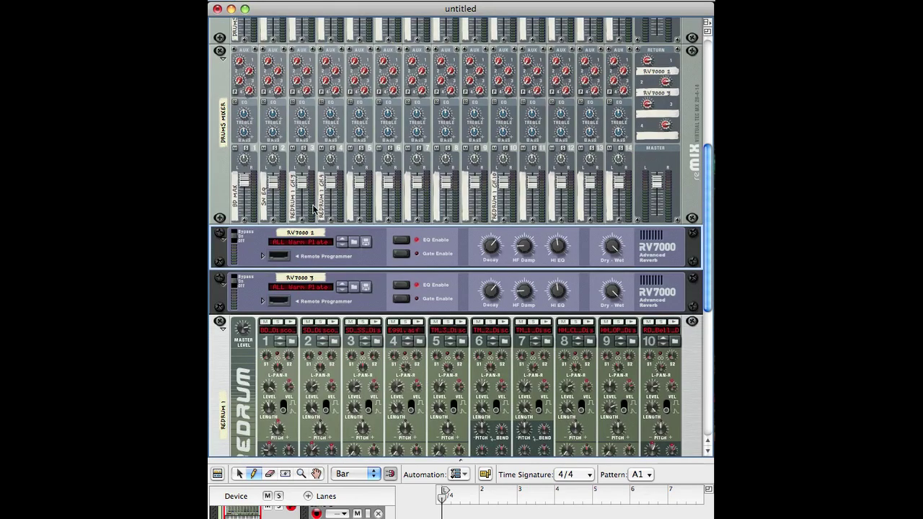
Step: Raise the drums mixer's channel 1 Aux 1 send to about 71 and its Aux 2 send to about 101
scroll(255, 89, "up", 2)
left_click(240, 95)
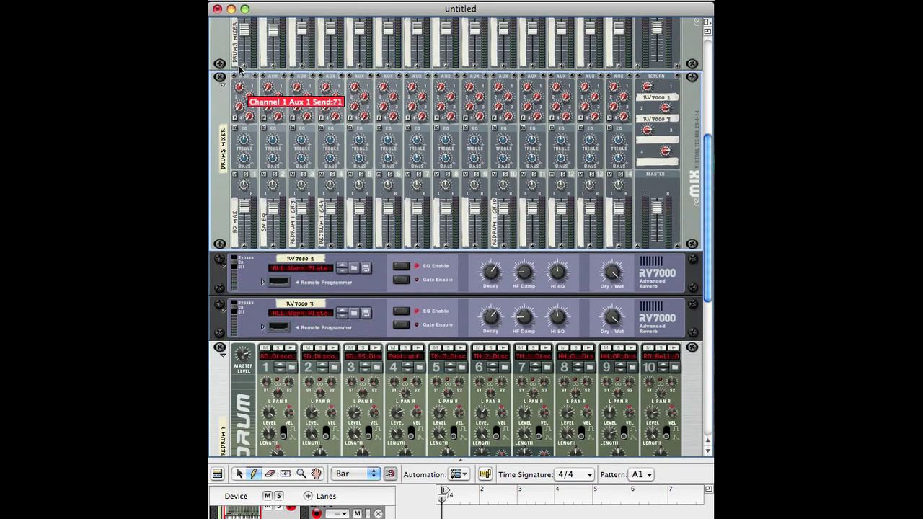
left_click(380, 287)
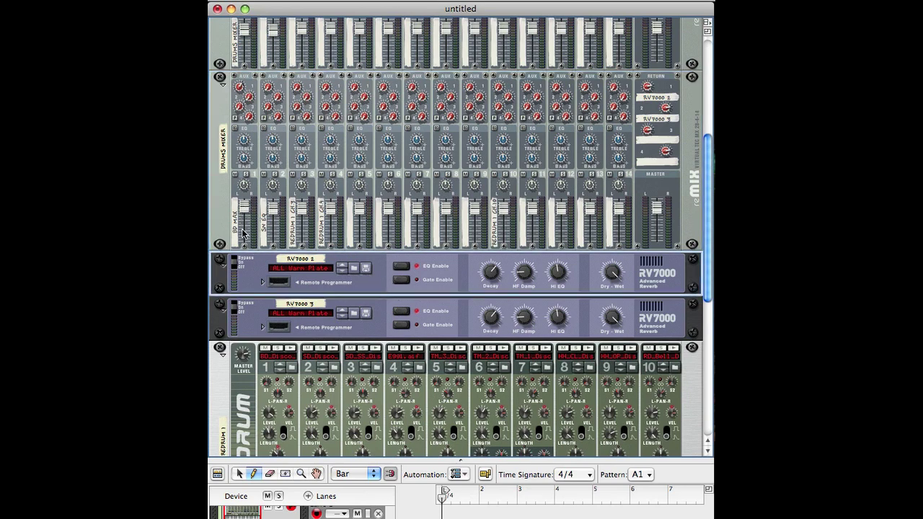
left_click_drag(251, 104, 254, 71)
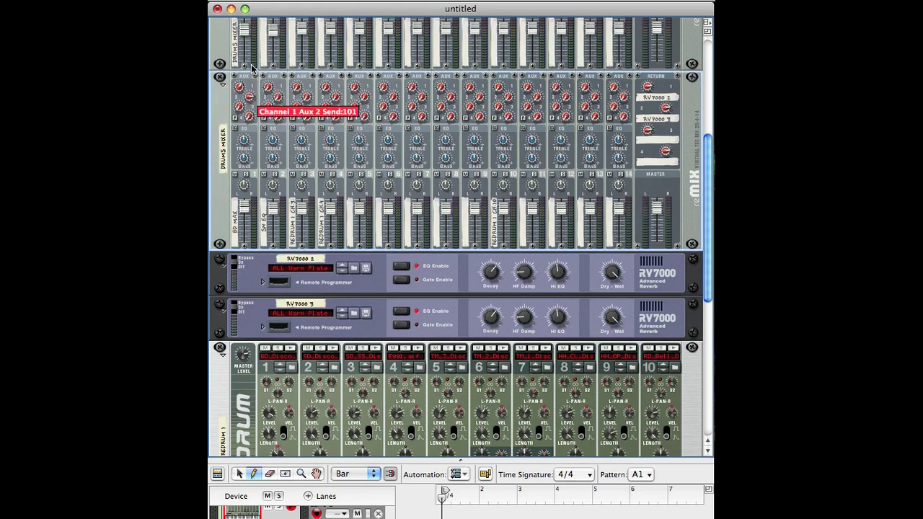
left_click(383, 325)
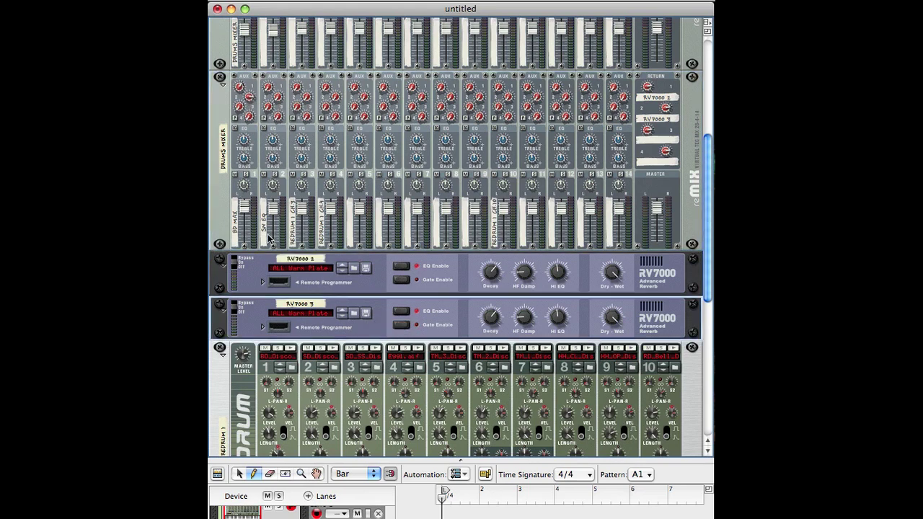
Step: Raise the drums mixer's channel 2 Aux 1 send and load the AMB 1st AweSound patch in the first RV7000
left_click_drag(273, 86, 274, 79)
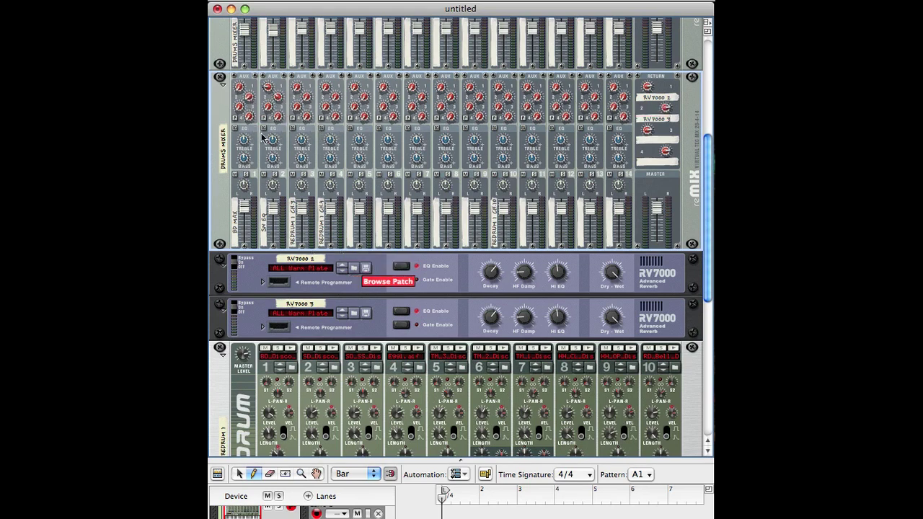
left_click(369, 276)
left_click(343, 271)
Step: Adjust channel 1's Aux 2 send on the drums mixer to feed the bass drum into the second RV7000
left_click_drag(243, 98, 243, 93)
left_click(461, 335)
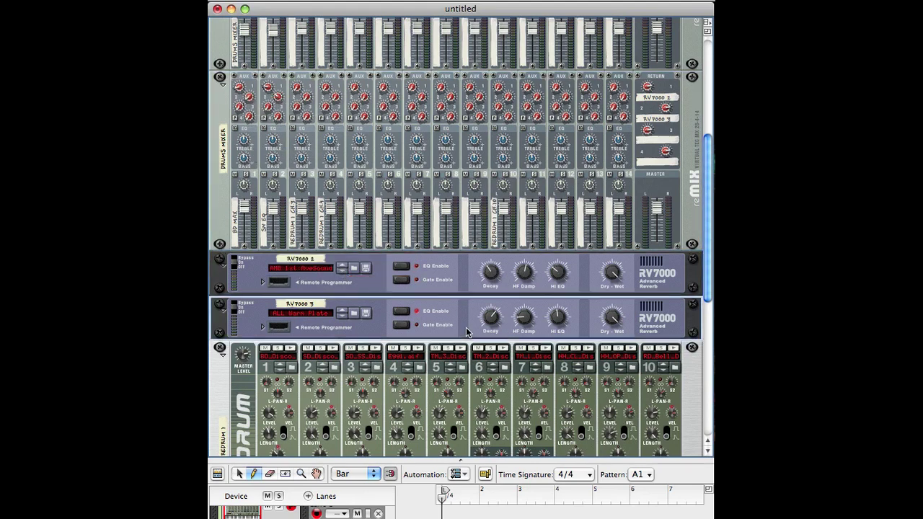
left_click_drag(250, 103, 249, 74)
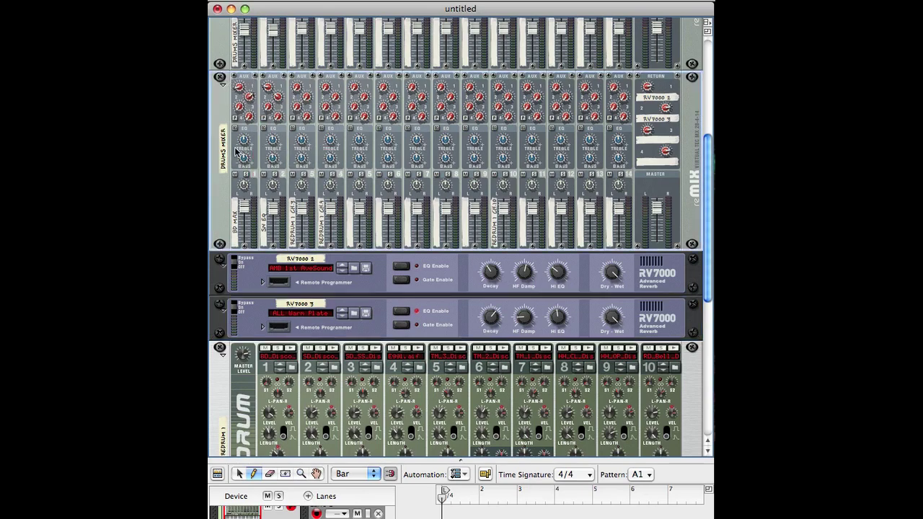
Step: Combine the drums mixer, both RV7000 reverbs, Redrum and the bass and snare effect devices into one Combinator
scroll(390, 185, "down", 10)
left_click(457, 318)
scroll(470, 289, "up", 4)
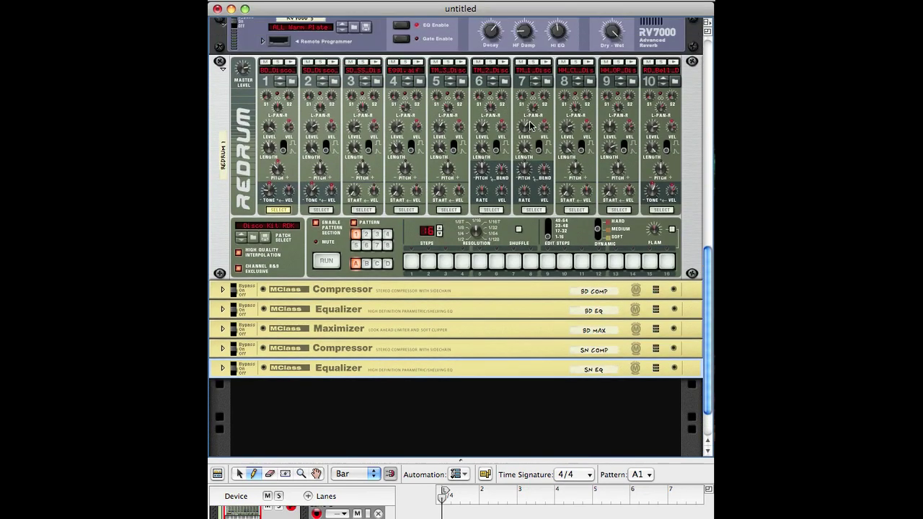
scroll(438, 287, "down", 4)
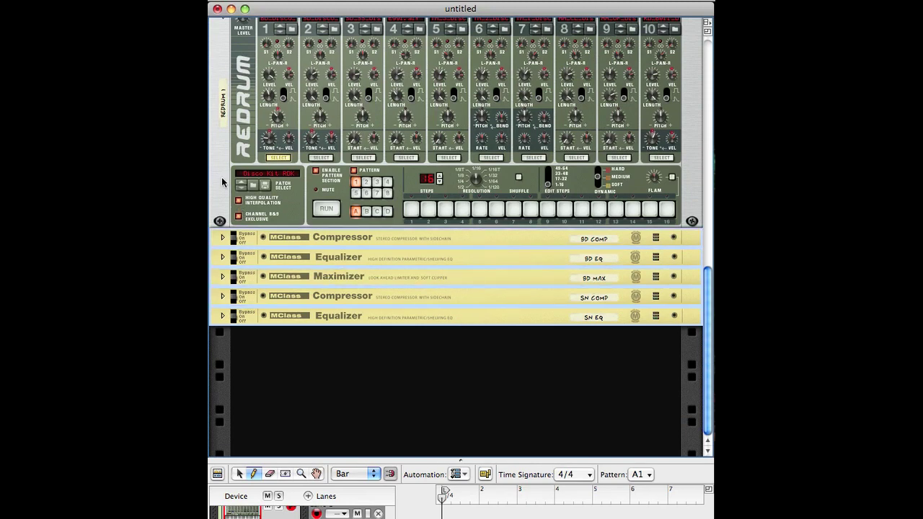
scroll(241, 216, "up", 10)
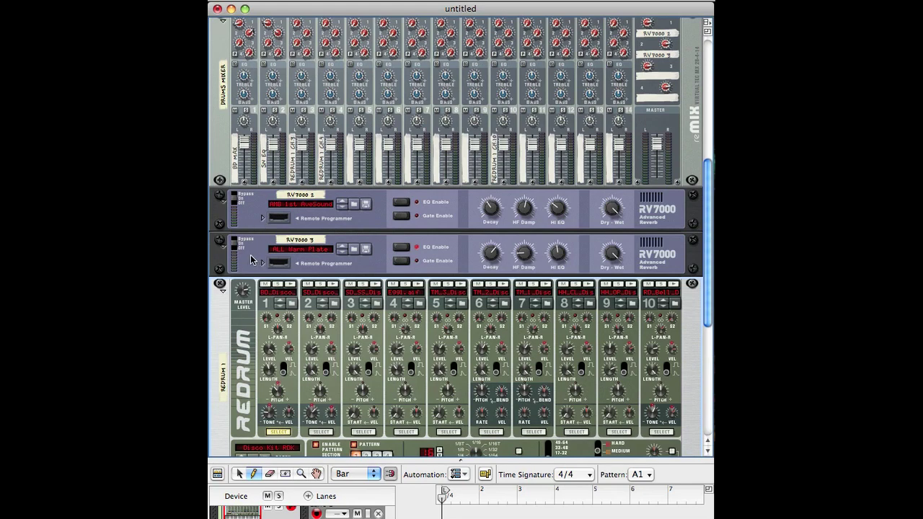
right_click(215, 149)
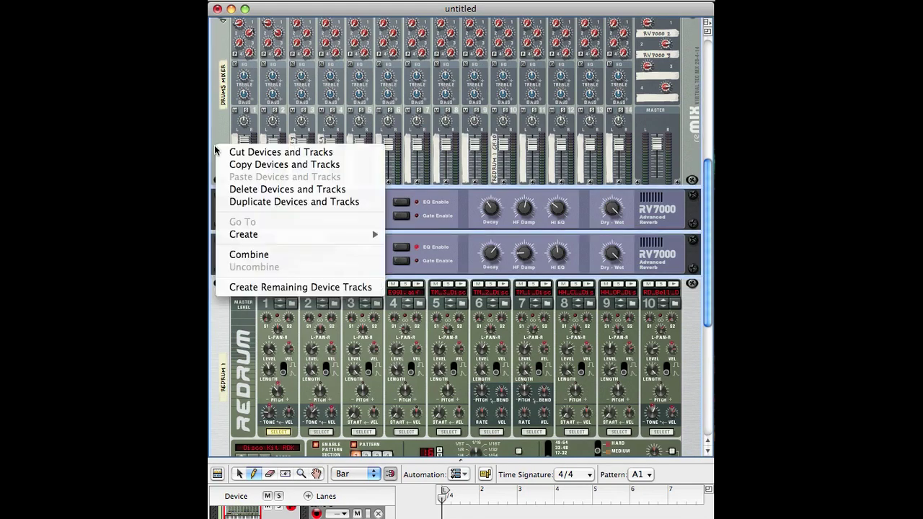
left_click(249, 254)
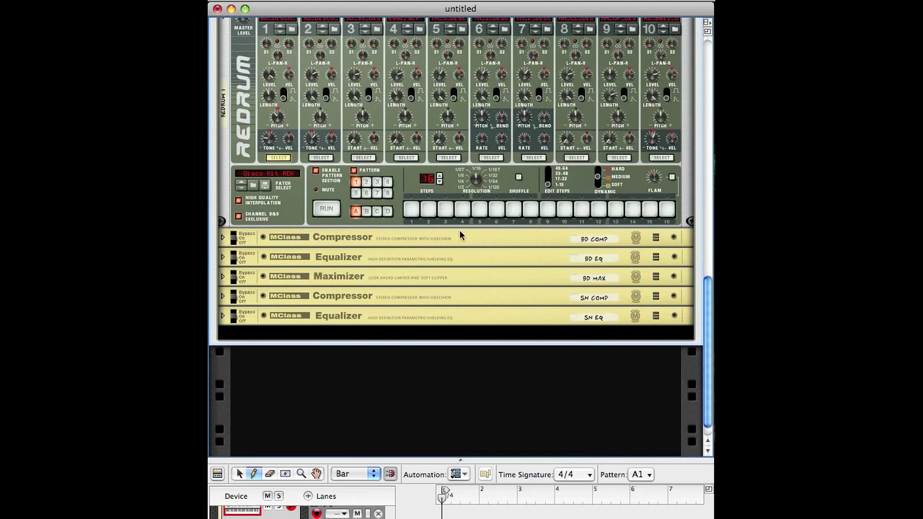
scroll(385, 306, "up", 15)
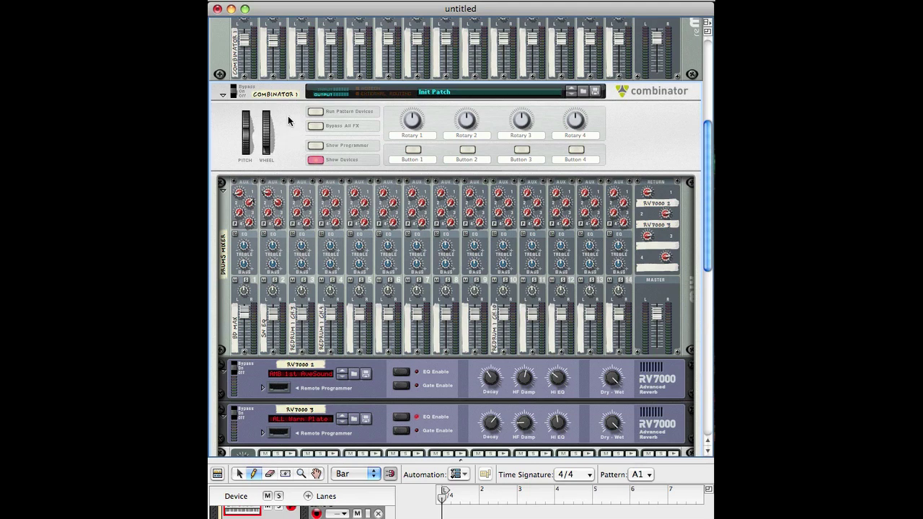
Step: Hide the new Combinator's devices and rename it DRUMS COMBI
left_click(315, 160)
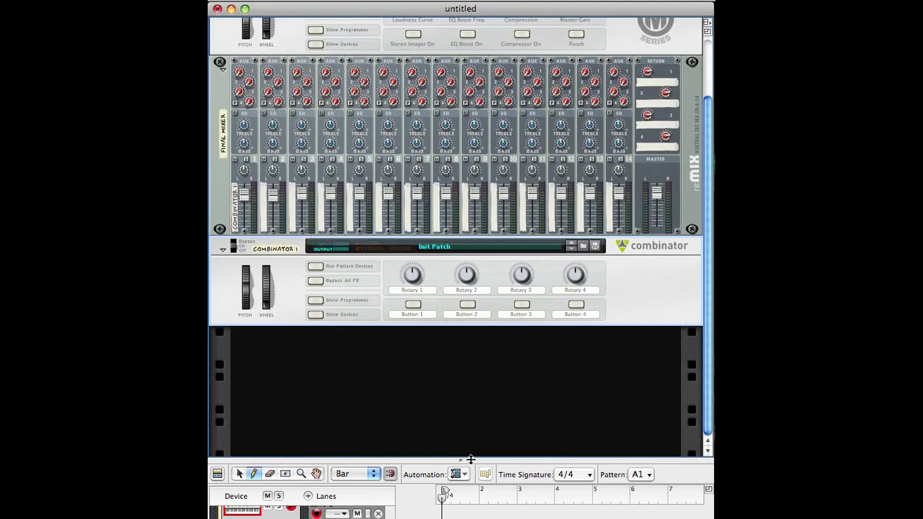
double_click(276, 250)
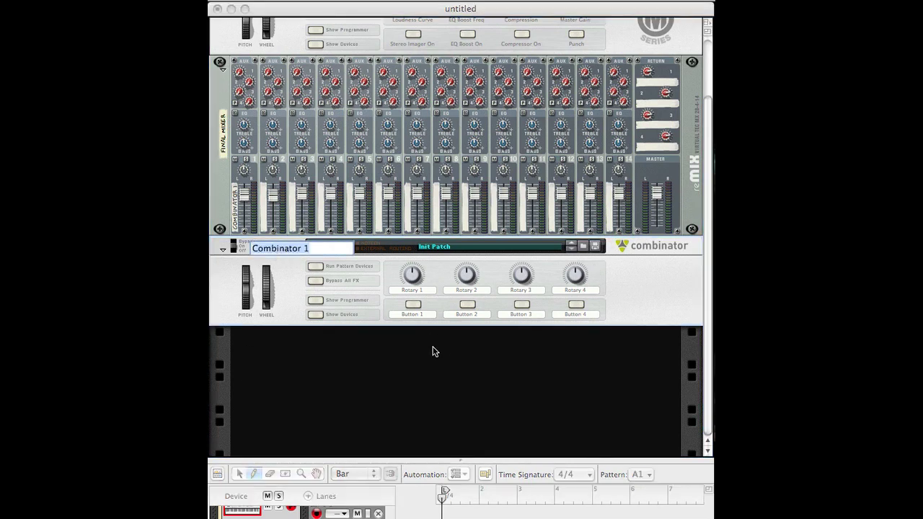
type("DRUMS COMB")
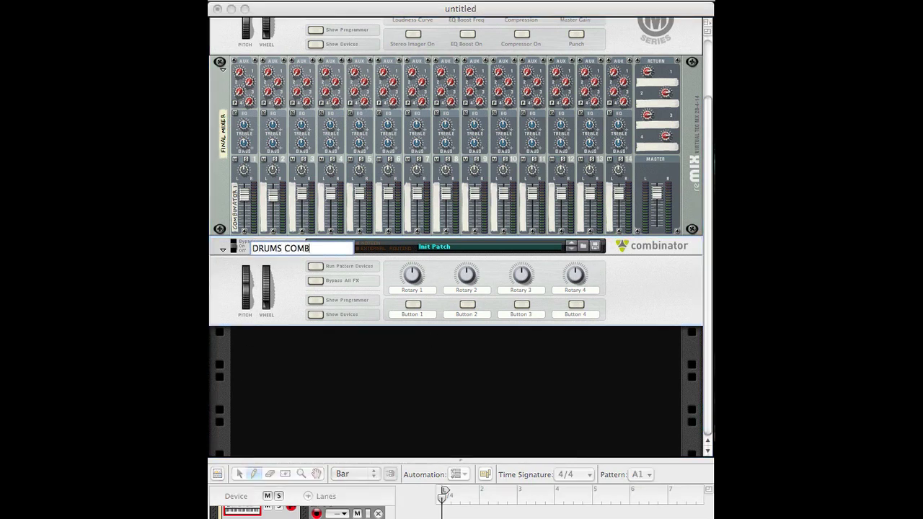
type("I")
key("Return")
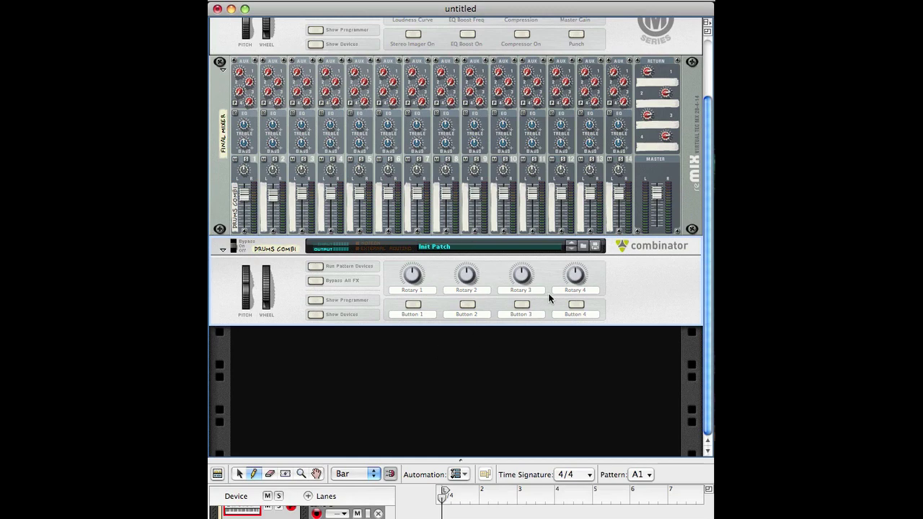
Step: Show the DRUMS COMBI's devices and check on the rear how the drums mixer's master out reaches the final mixer
key("Tab")
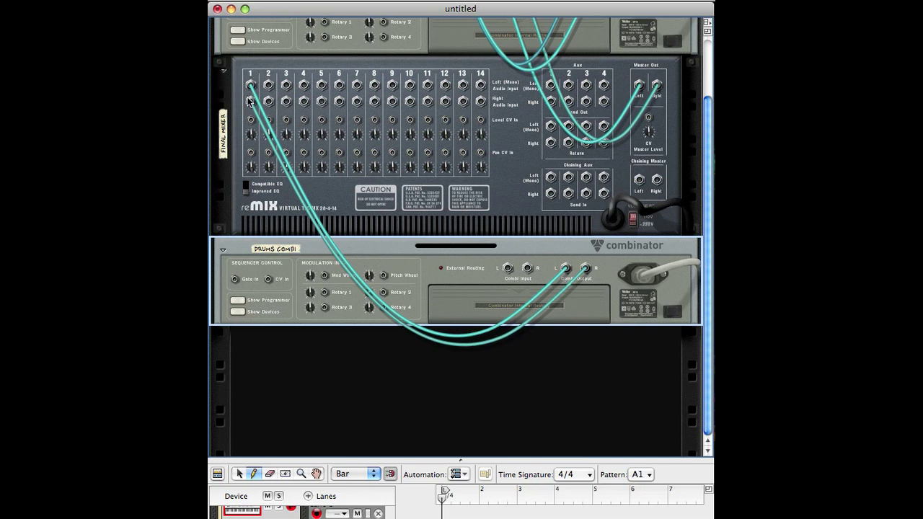
left_click(237, 311)
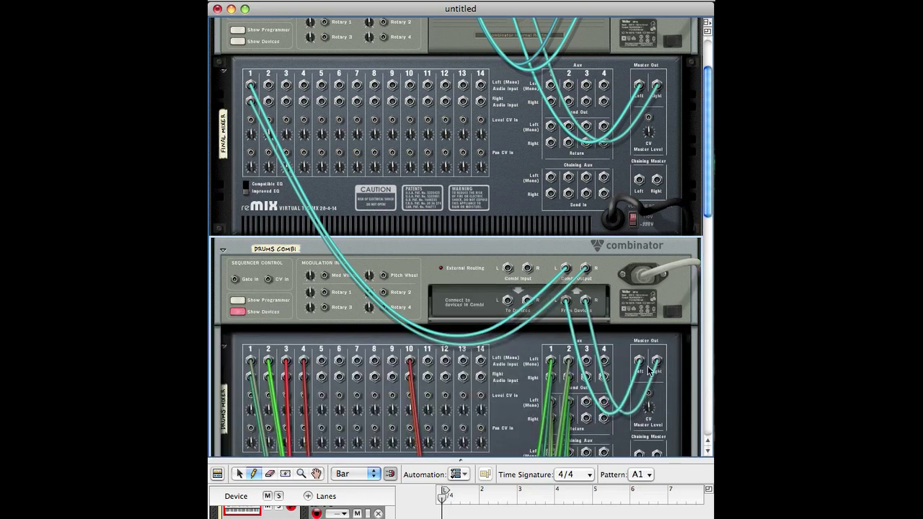
left_click_drag(566, 308, 638, 361)
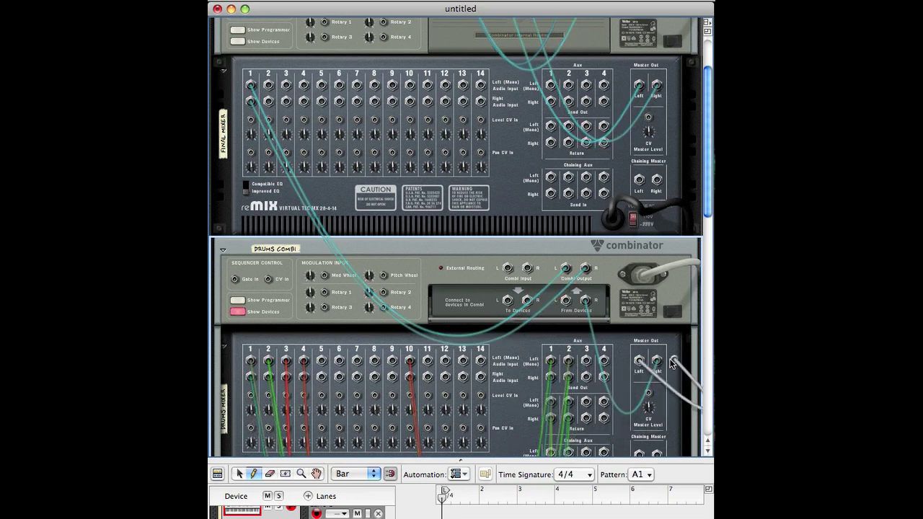
mouse_move(569, 312)
left_mouse_down()
mouse_move(574, 321)
mouse_move(567, 300)
left_mouse_up()
key("Tab")
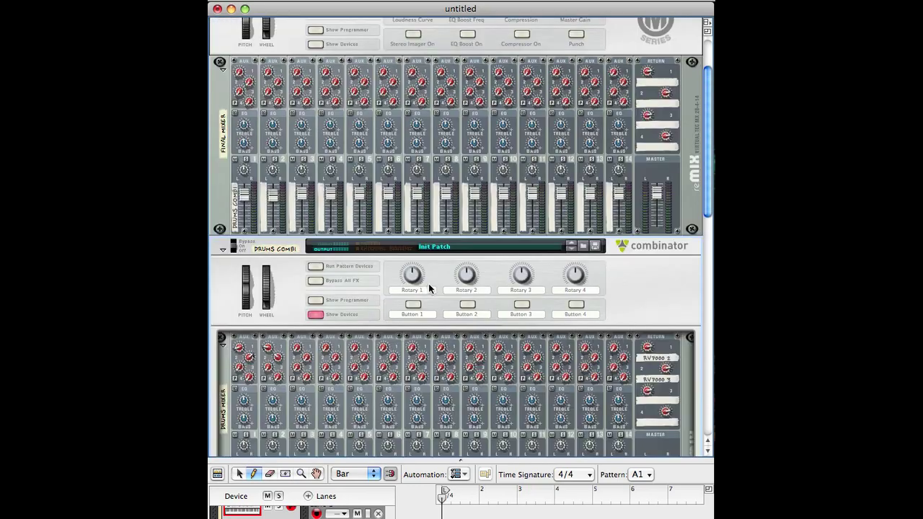
Step: Create a SubTractor Analog Synthesizer below the SN EQ inside the DRUMS COMBI
scroll(415, 220, "down", 15)
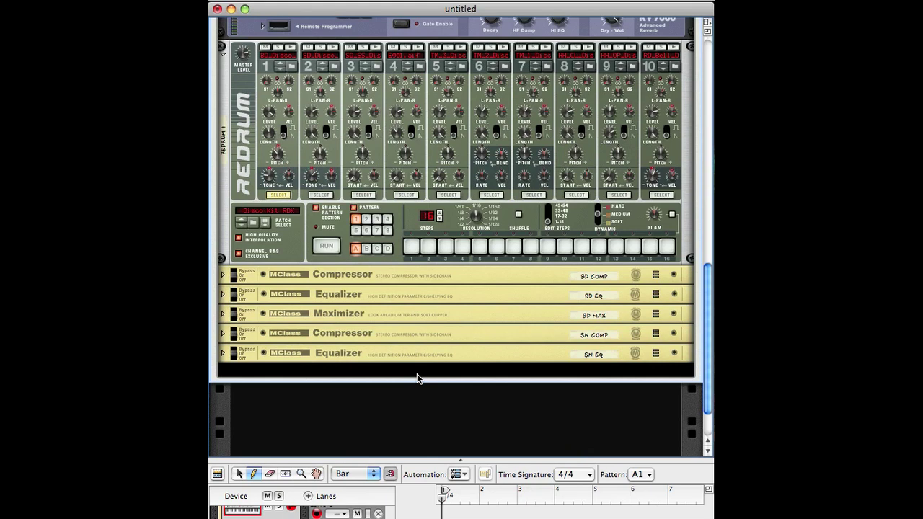
scroll(439, 336, "down", 2)
right_click(416, 317)
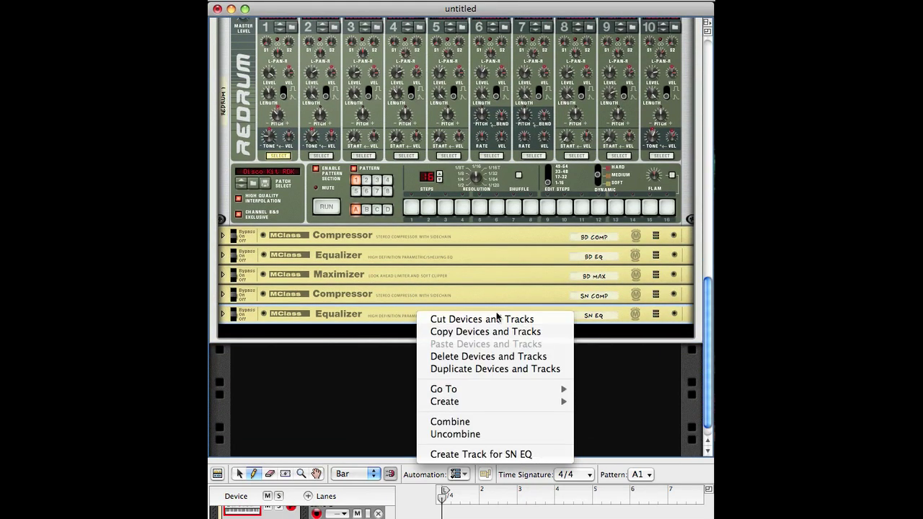
mouse_move(520, 401)
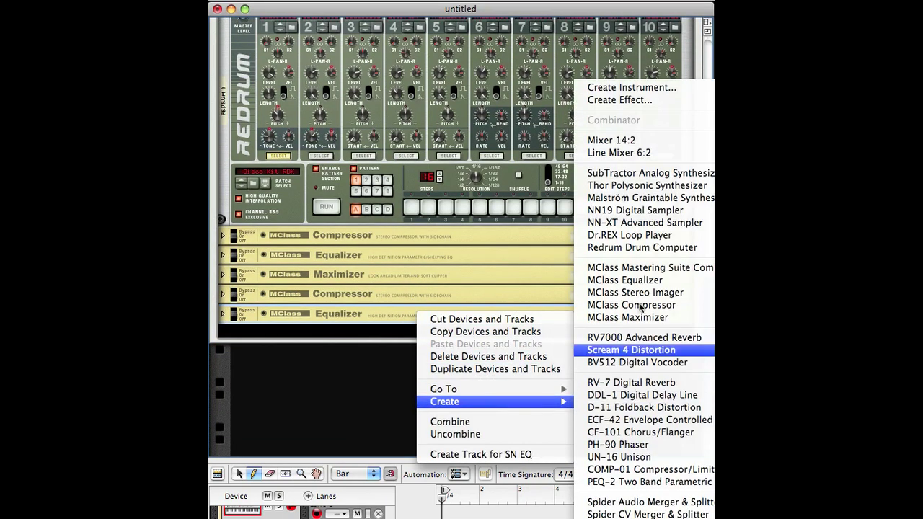
left_click(635, 173)
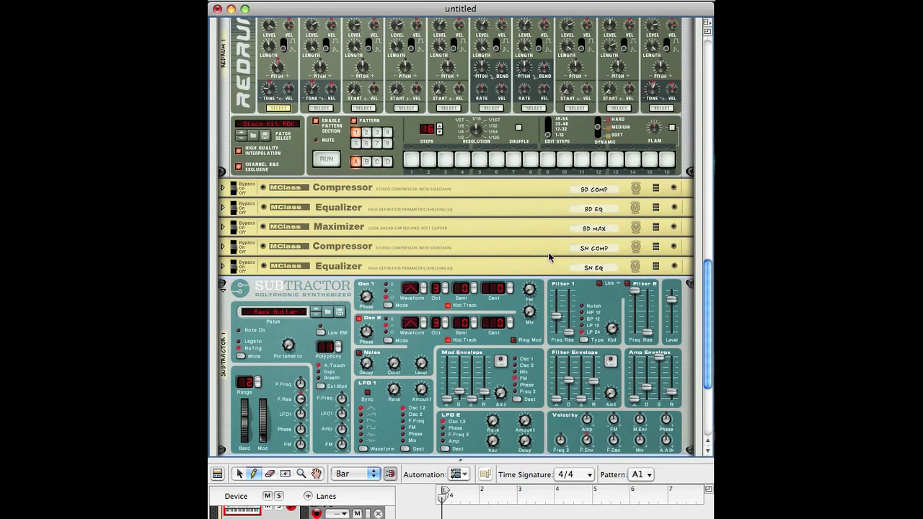
Step: Create an NN-XT Advanced Sampler below the SubTractor inside the DRUMS COMBI
scroll(334, 311, "down", 7)
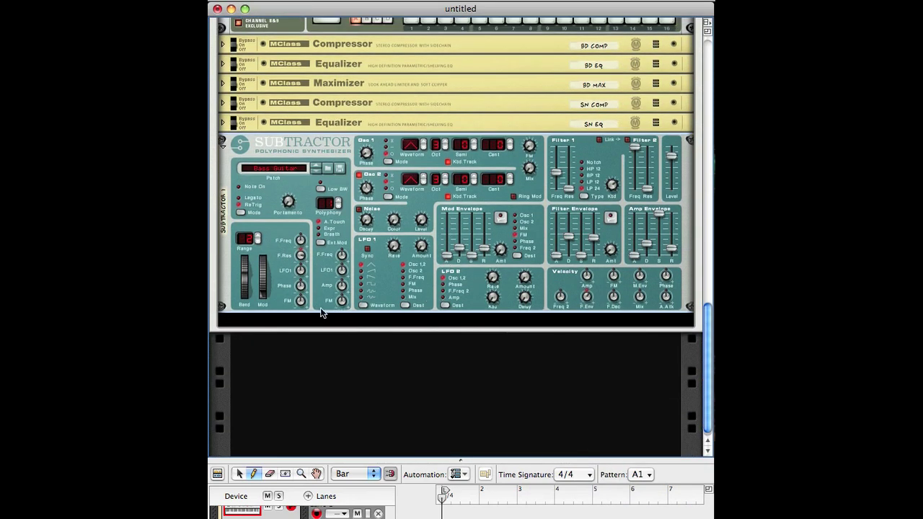
right_click(325, 292)
mouse_move(404, 439)
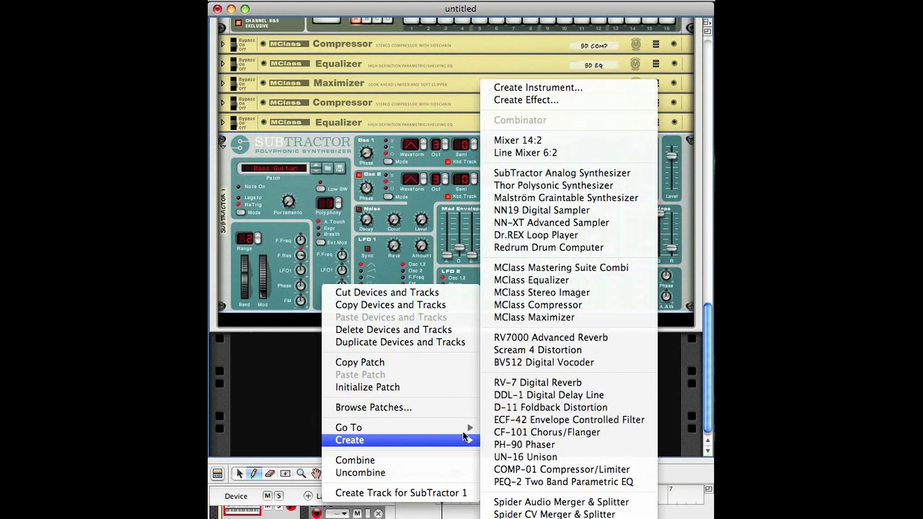
left_click(562, 224)
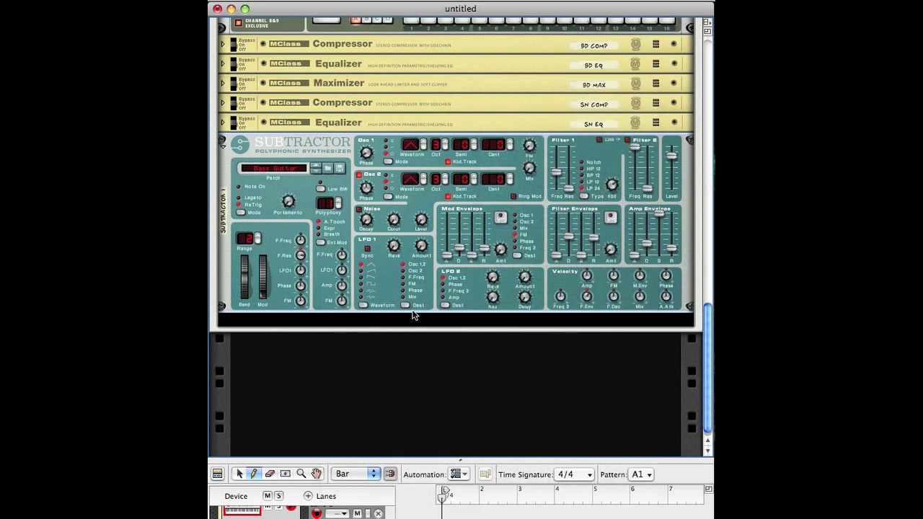
scroll(505, 336, "up", 1)
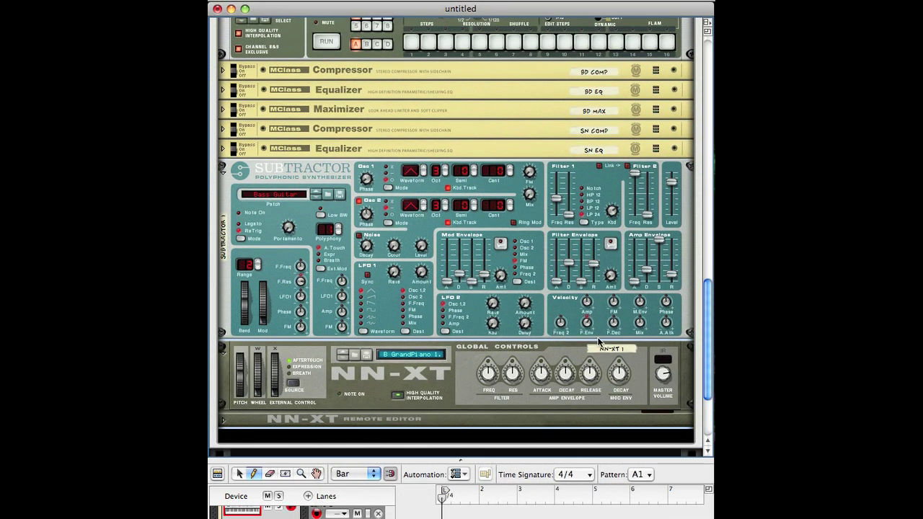
Step: Rename the NN-XT sampler as horse bell
left_click(613, 350)
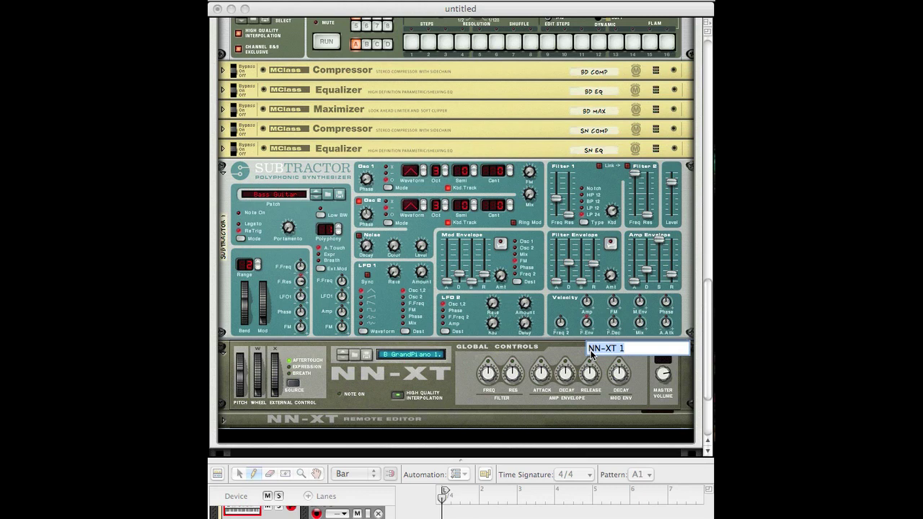
type("co")
key("BackSpace")
key("BackSpace")
key("BackSpace")
type("horse")
key("Return")
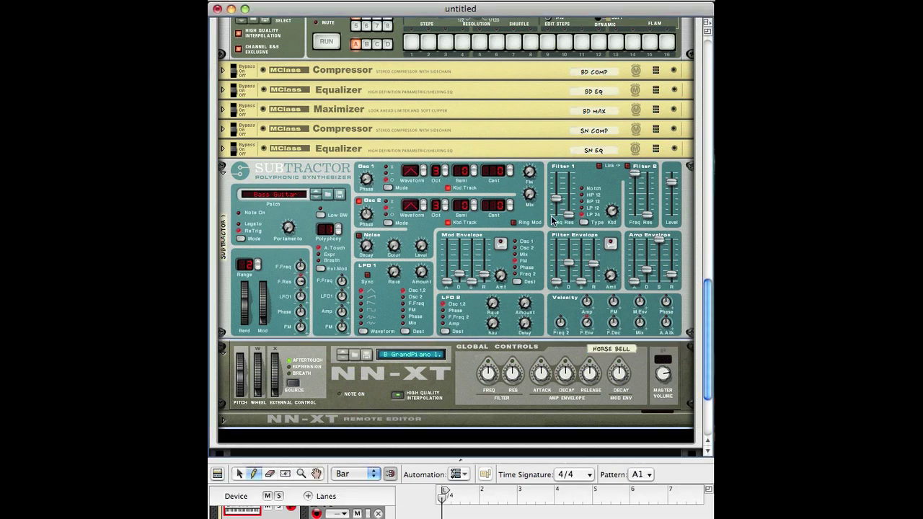
Step: Extend the NN-XT sampler's name to horse bell_nnxt
scroll(218, 216, "down", 1)
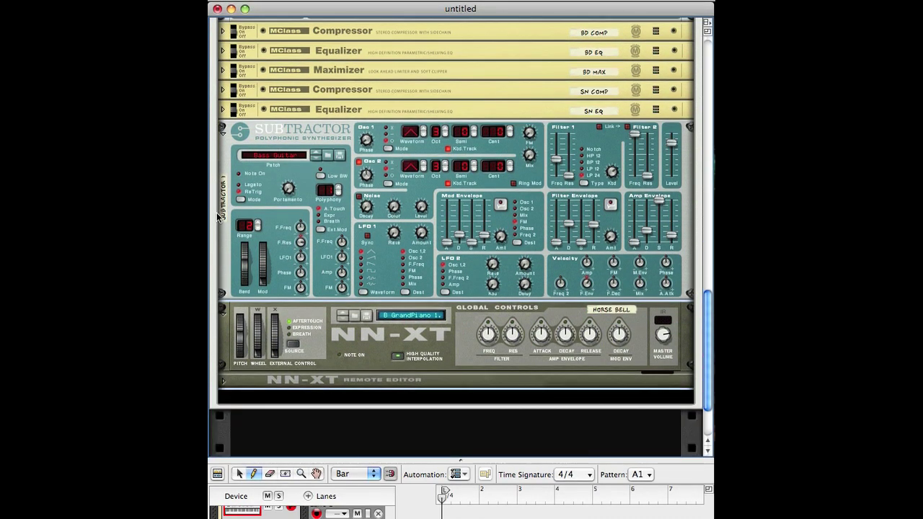
double_click(625, 315)
left_click(641, 315)
type("_ring")
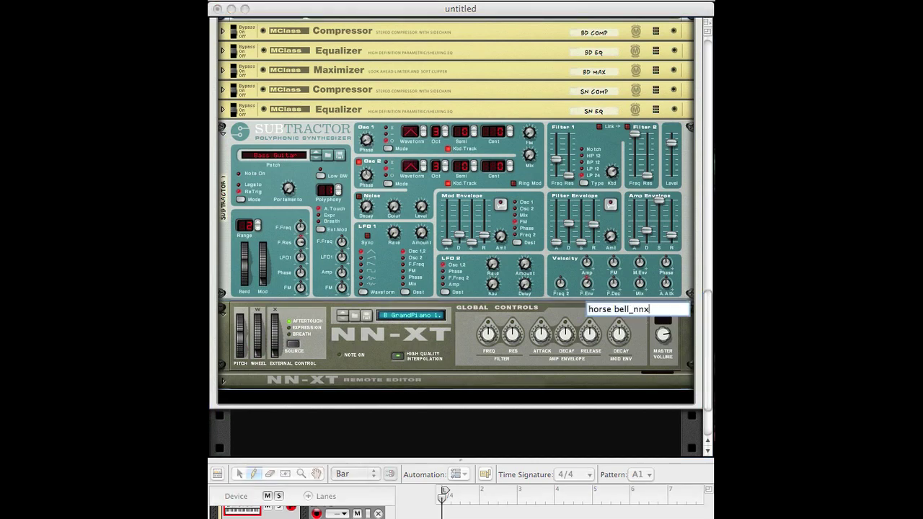
key("Return")
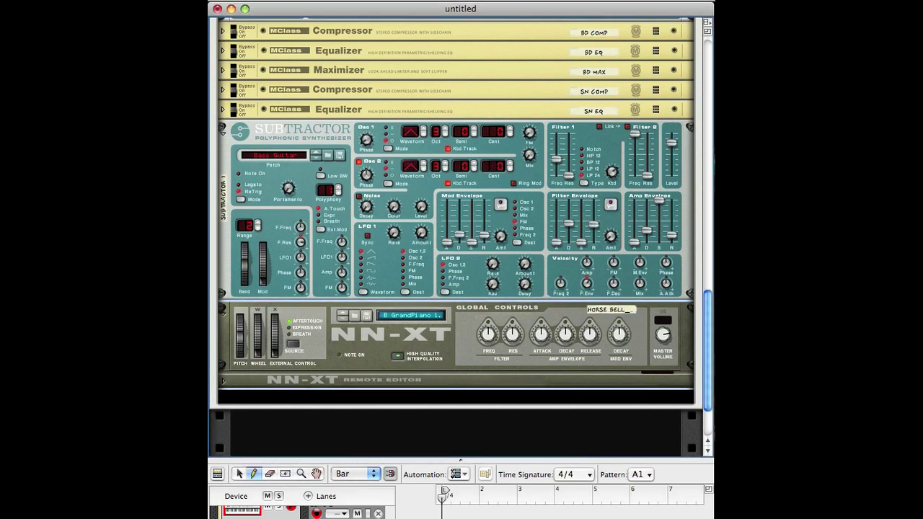
double_click(620, 311)
key("Return")
Step: Check the SubTractor and NN-XT channels on the drums mixer and hide the DRUMS COMBI's devices
scroll(378, 244, "up", 15)
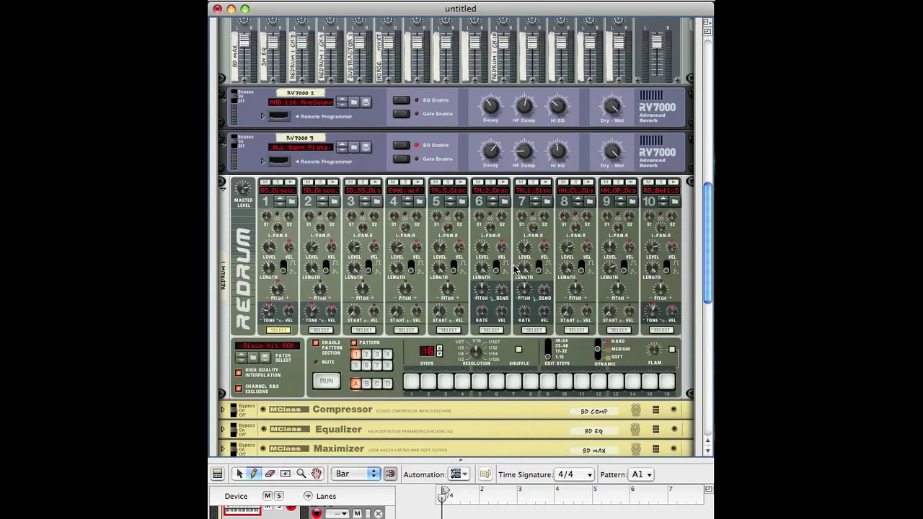
scroll(378, 244, "down", 1)
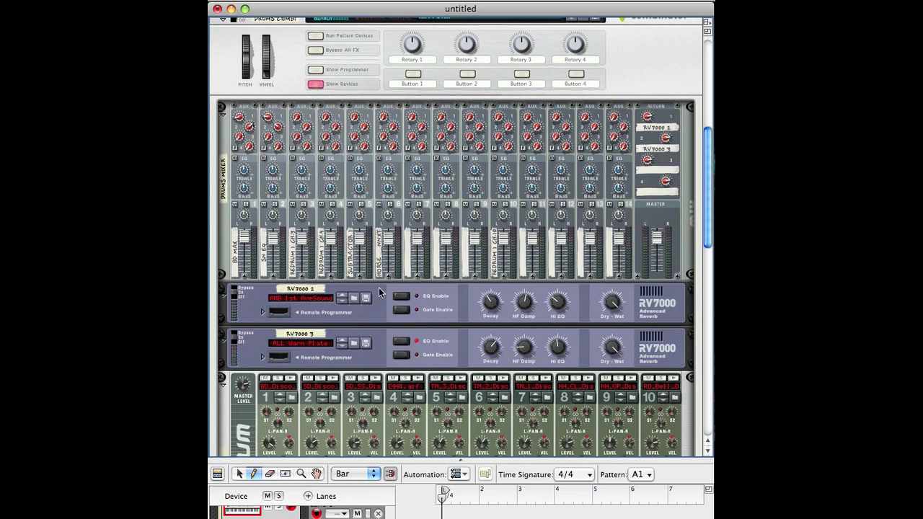
scroll(377, 244, "down", 20)
scroll(317, 260, "up", 10)
scroll(317, 260, "up", 5)
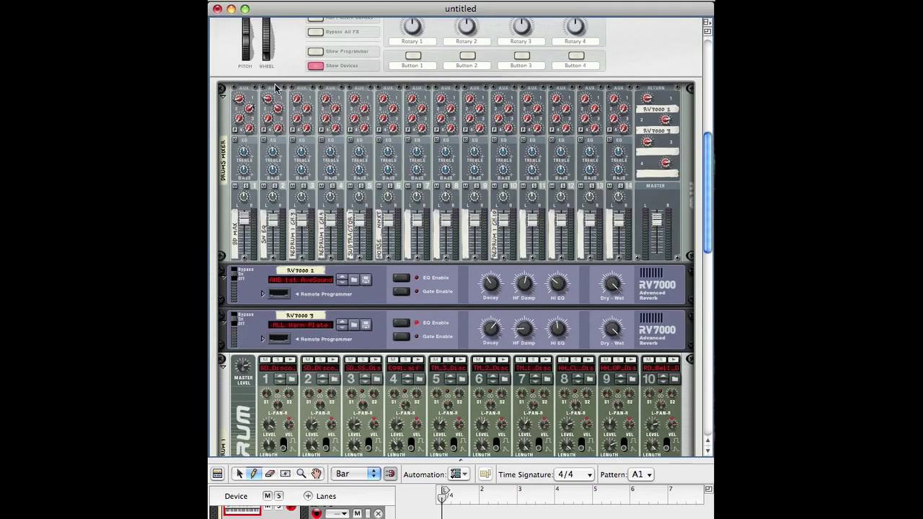
left_click(321, 67)
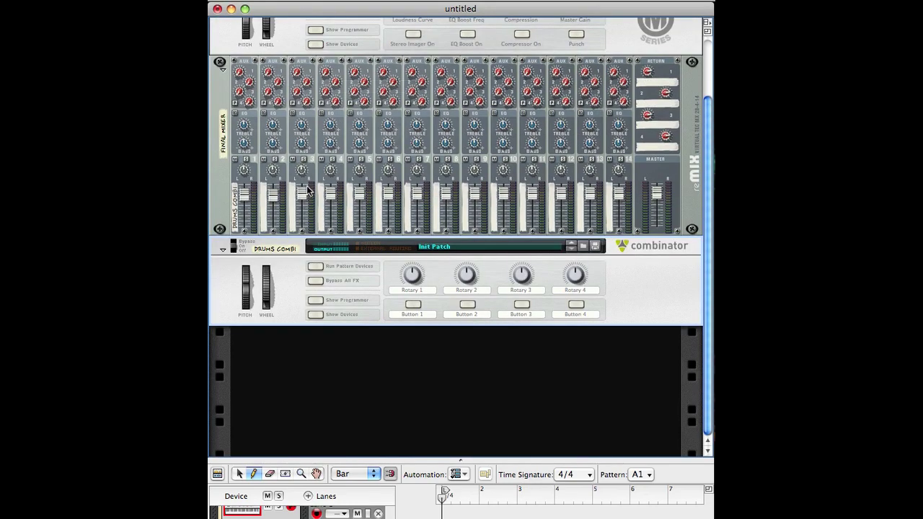
Step: Create a Mixer 14:2 below the DRUMS COMBI and name it INSTR MIXER
right_click(286, 293)
mouse_move(344, 482)
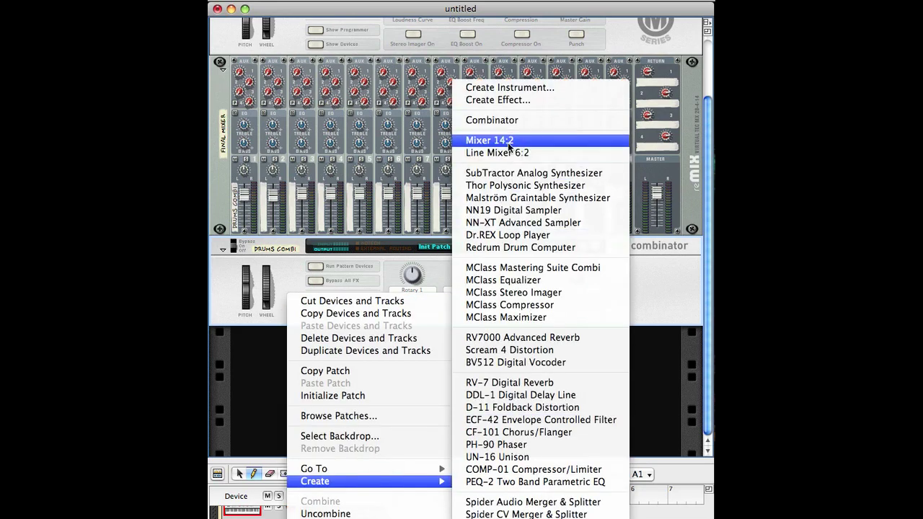
left_click(507, 141)
left_click(222, 215)
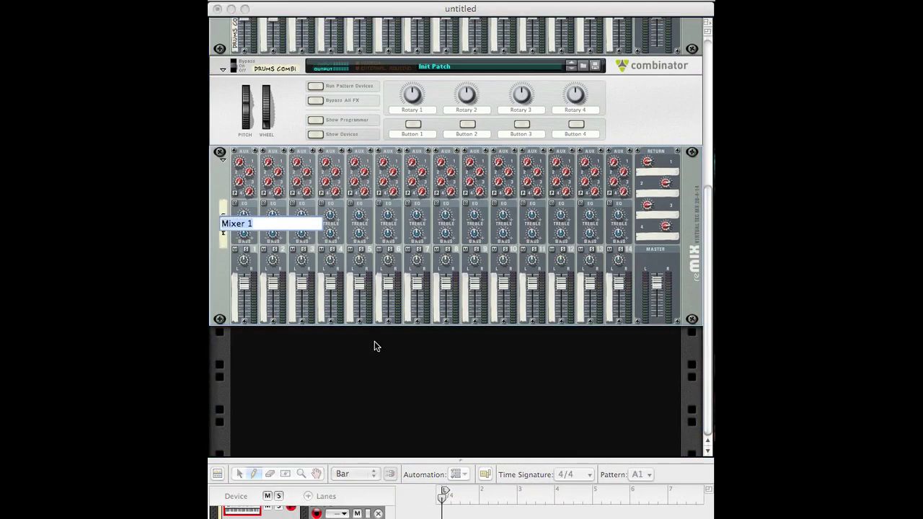
type("INSTR MIXER")
key("Return")
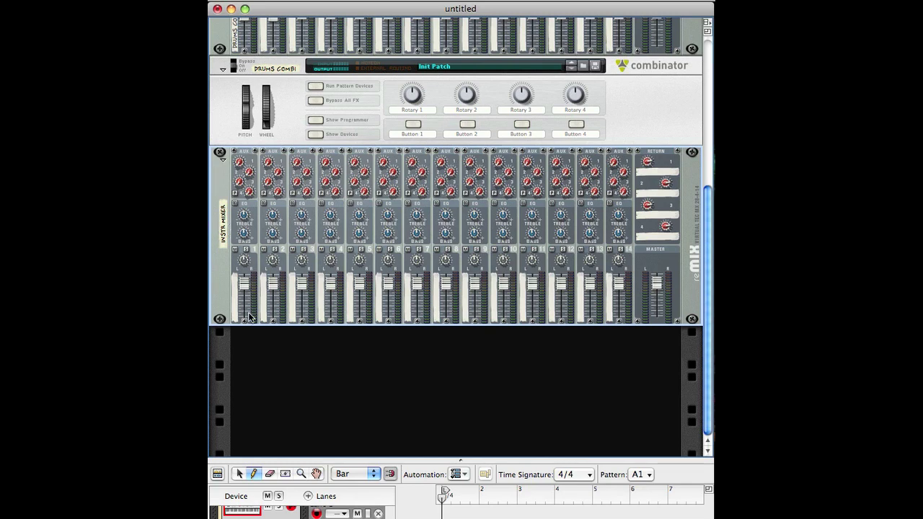
Step: Add two RV7000 Advanced Reverbs and a Scream 4 Distortion as effects below the INSTR MIXER
right_click(218, 308)
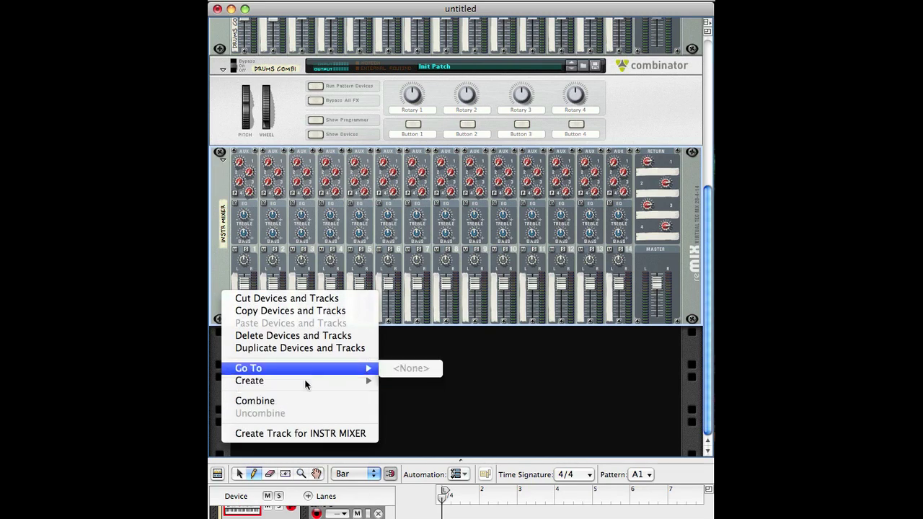
mouse_move(309, 380)
left_click(480, 337)
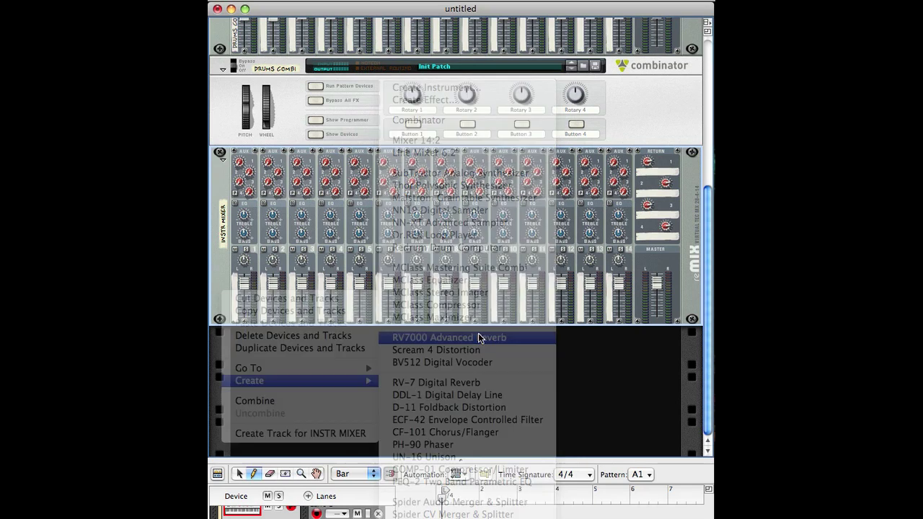
right_click(254, 329)
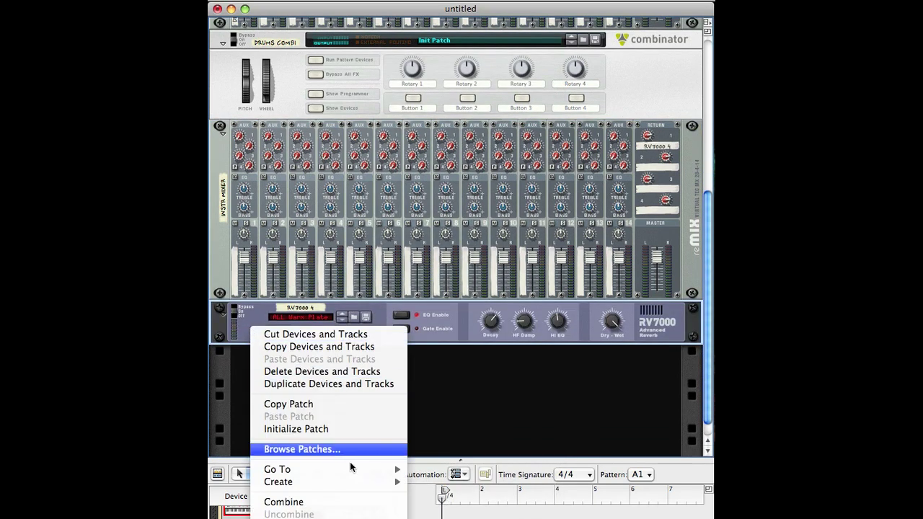
mouse_move(364, 483)
left_click(477, 337)
right_click(263, 331)
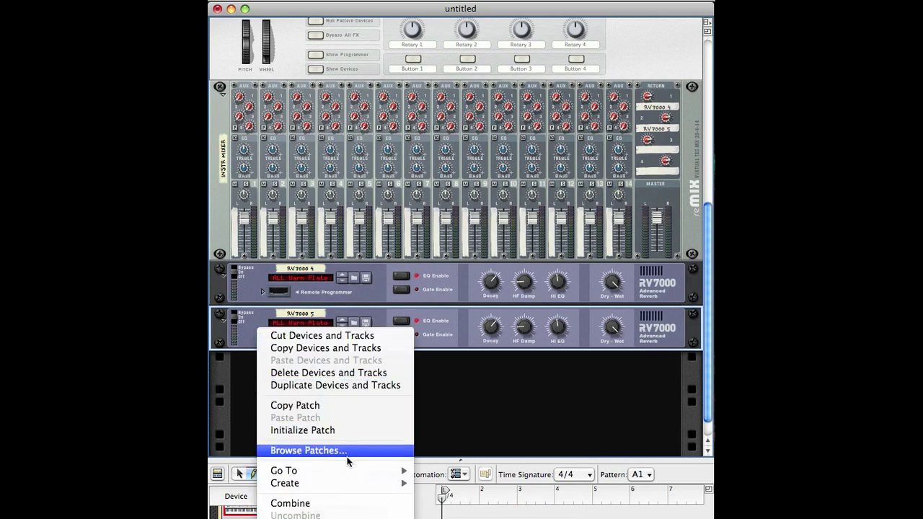
mouse_move(371, 483)
left_click(470, 350)
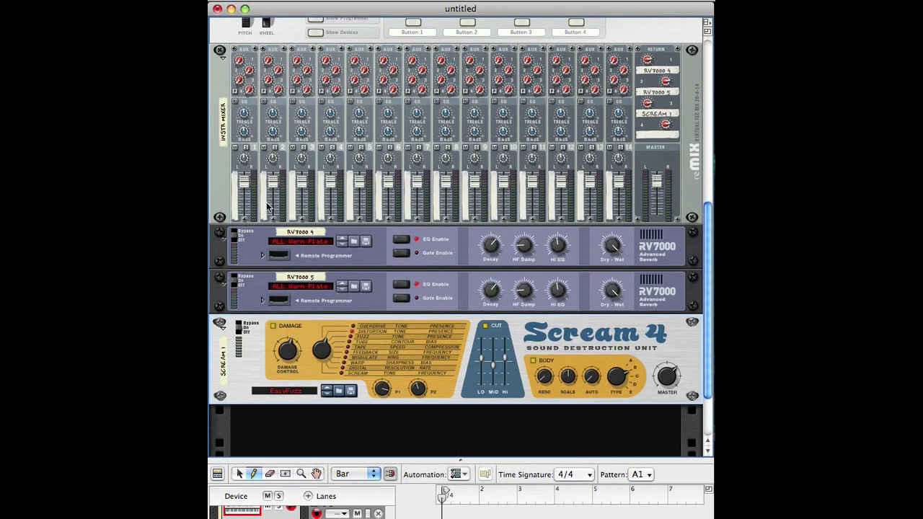
Step: Create a Thor instrument below the Scream 4 from the Big Fat Pad.thor patch
scroll(316, 217, "up", 3)
left_click(249, 295)
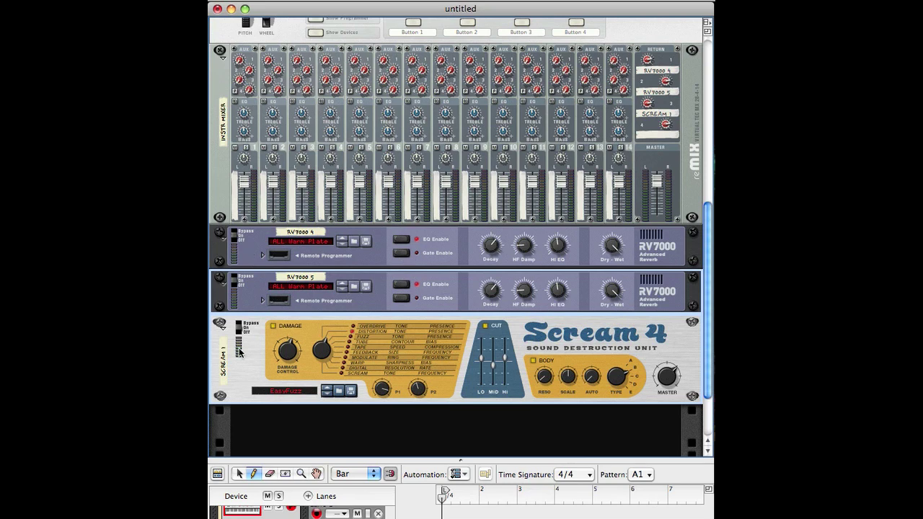
scroll(239, 352, "down", 2)
right_click(258, 303)
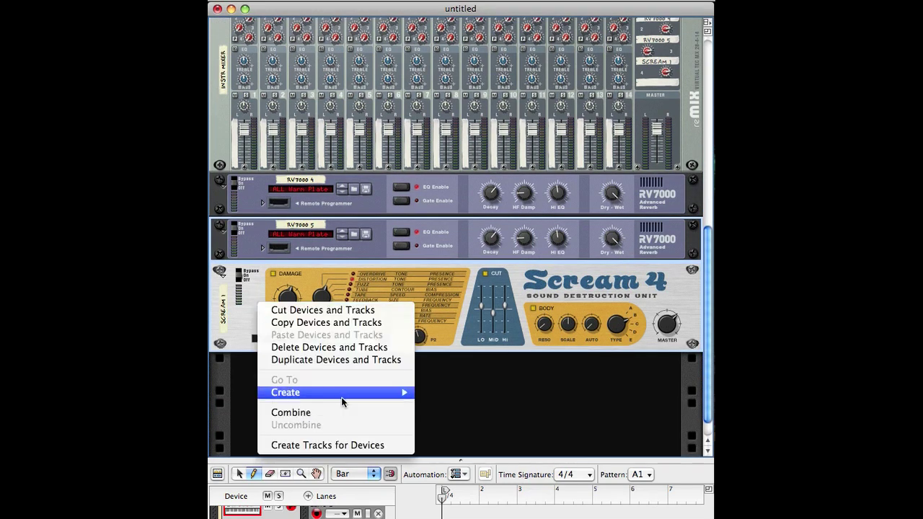
mouse_move(341, 398)
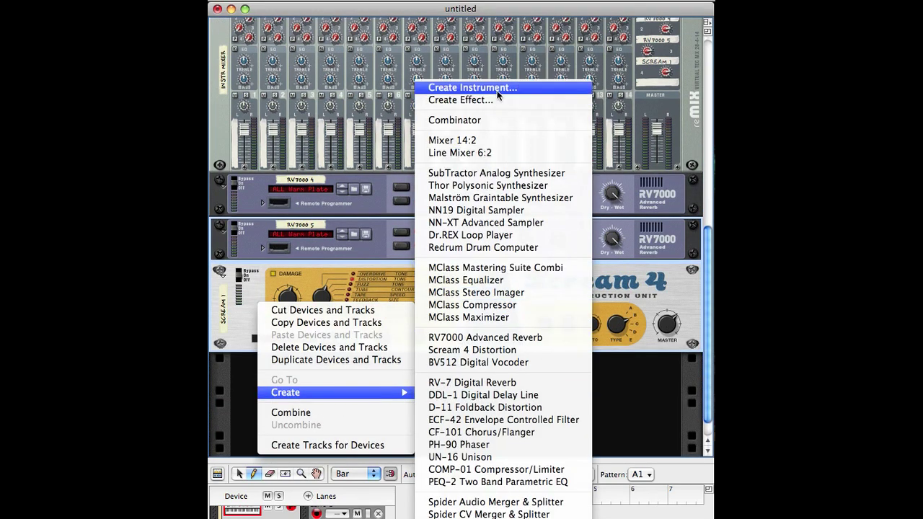
left_click(496, 91)
scroll(420, 243, "down", 5)
scroll(420, 240, "up", 5)
scroll(419, 236, "down", 2)
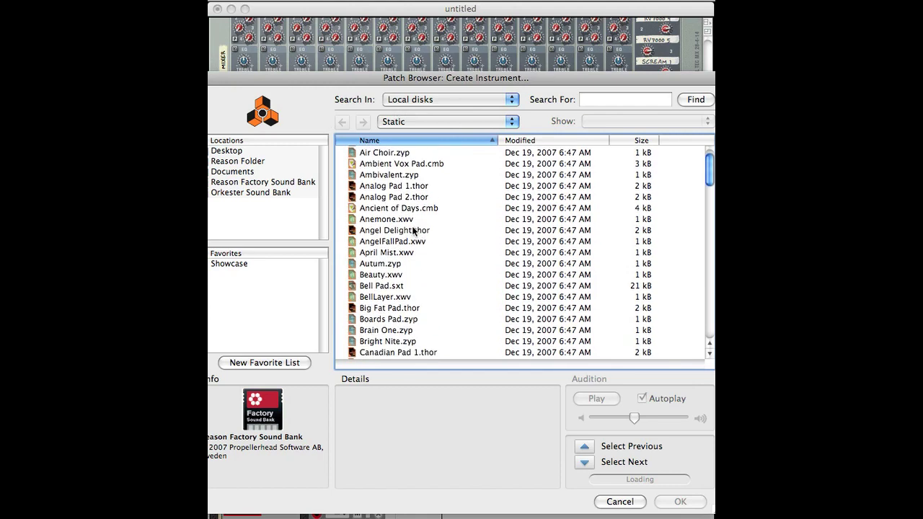
left_click(385, 308)
scroll(387, 303, "down", 2)
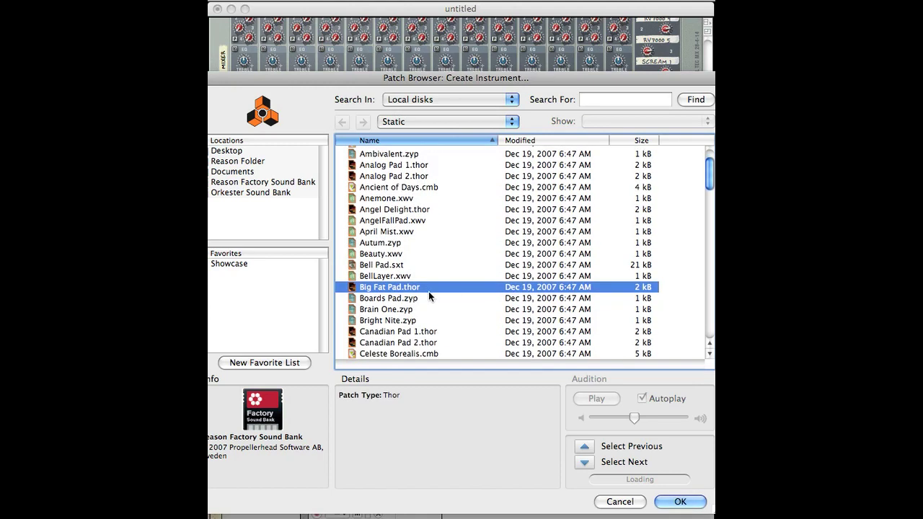
scroll(403, 288, "down", 2)
left_click(684, 500)
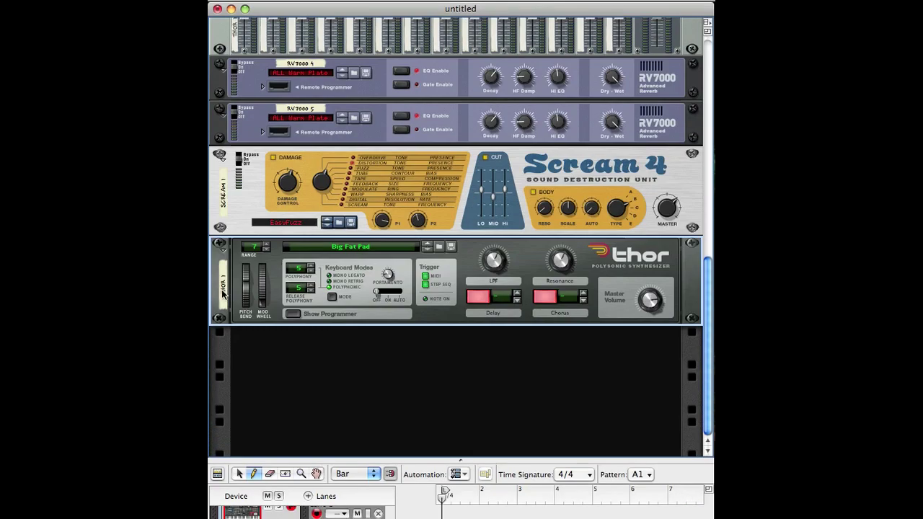
Step: Rename the Thor synthesizer as PAD_THOR
double_click(222, 285)
type("PAD_THOR")
key("Return")
Step: Create a SubTractor instrument below PAD_THOR from the Majesty.zyp patch
right_click(241, 331)
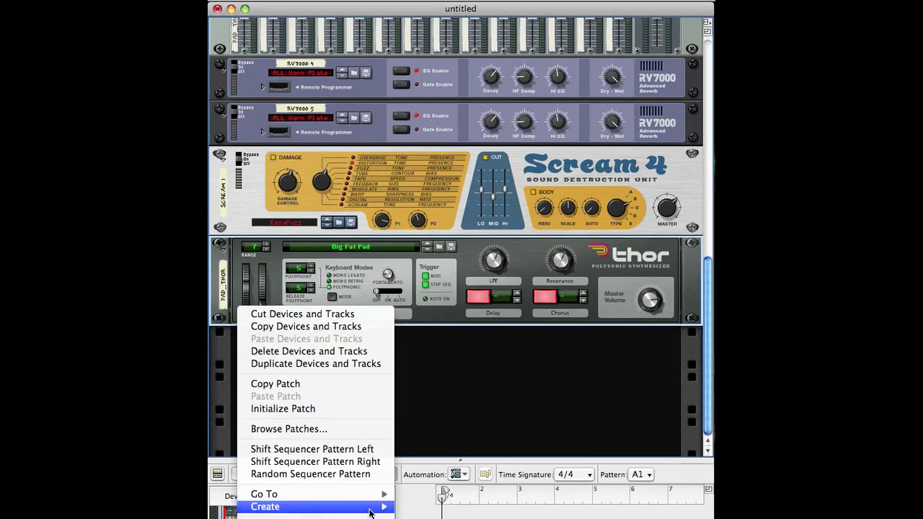
mouse_move(265, 507)
left_click(491, 86)
scroll(475, 249, "down", 10)
scroll(455, 250, "down", 6)
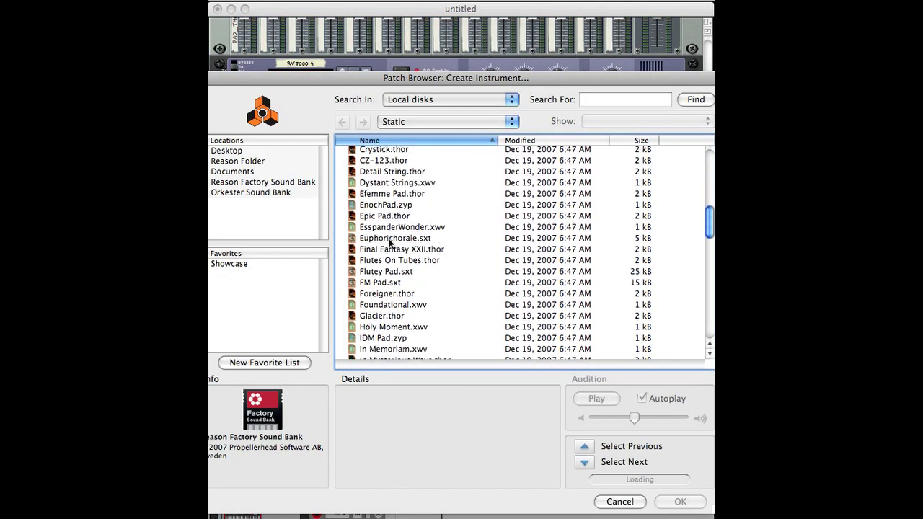
scroll(393, 249, "down", 5)
scroll(402, 269, "down", 1)
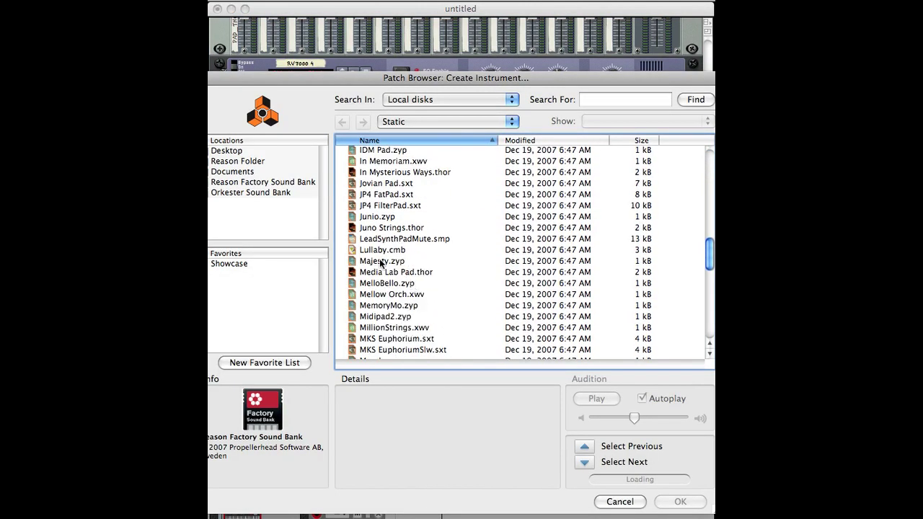
double_click(401, 261)
scroll(331, 343, "down", 3)
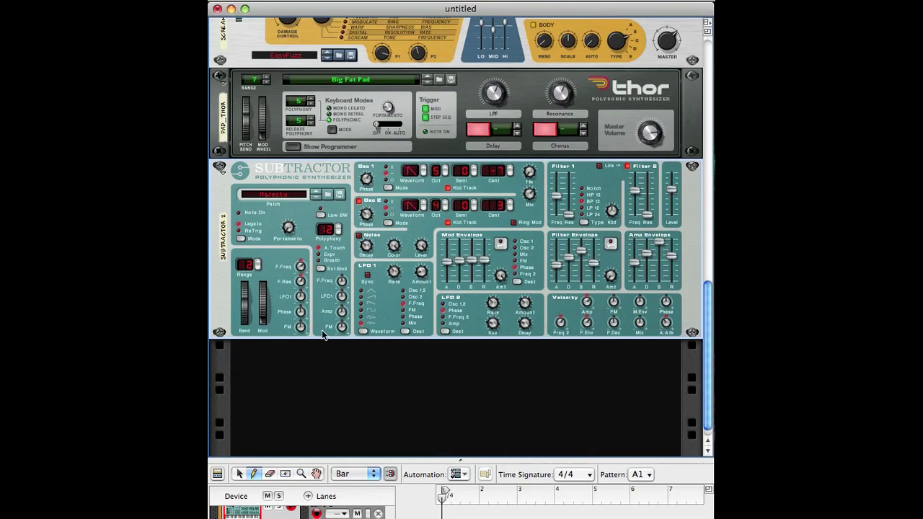
Step: Rename the new SubTractor as MAJESTY_SUB
double_click(235, 246)
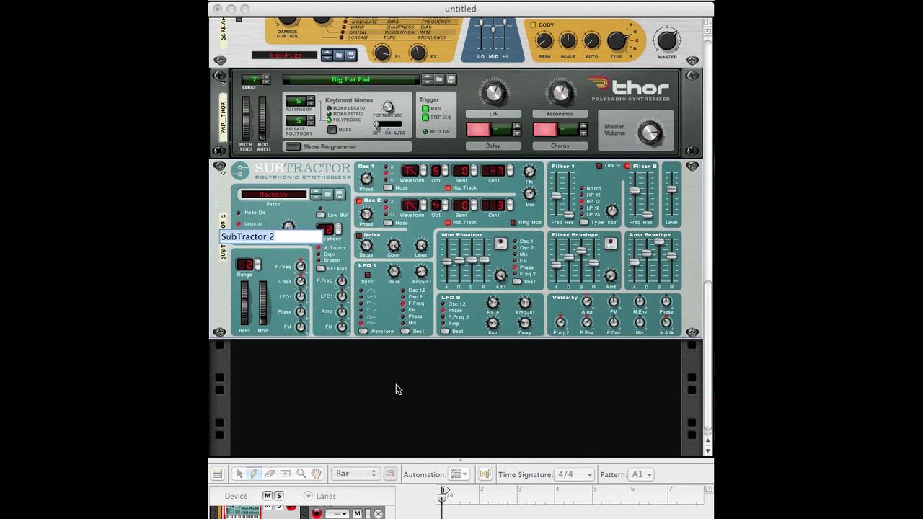
type("MAJESTY_SUB")
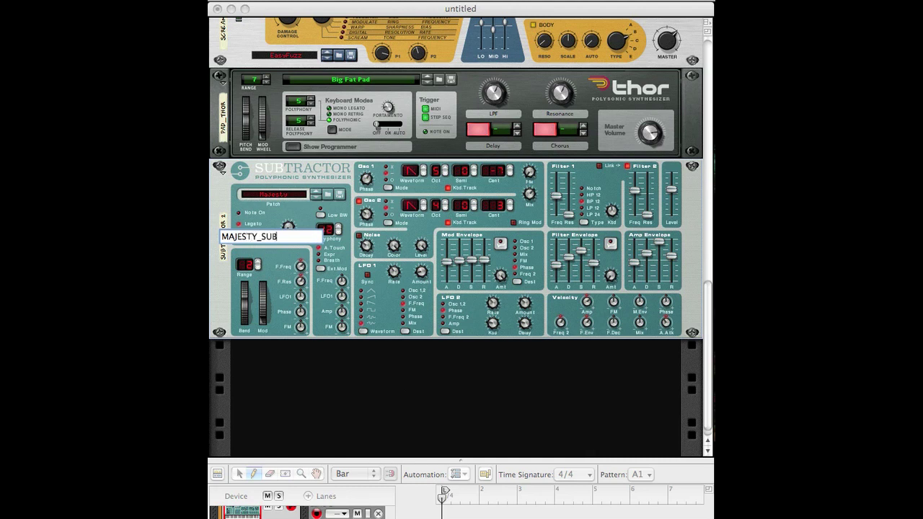
key("Return")
Step: Fold the MAJESTY_SUB SubTractor, the Scream 4 and the two instrument RV7000 reverbs
scroll(369, 323, "up", 5)
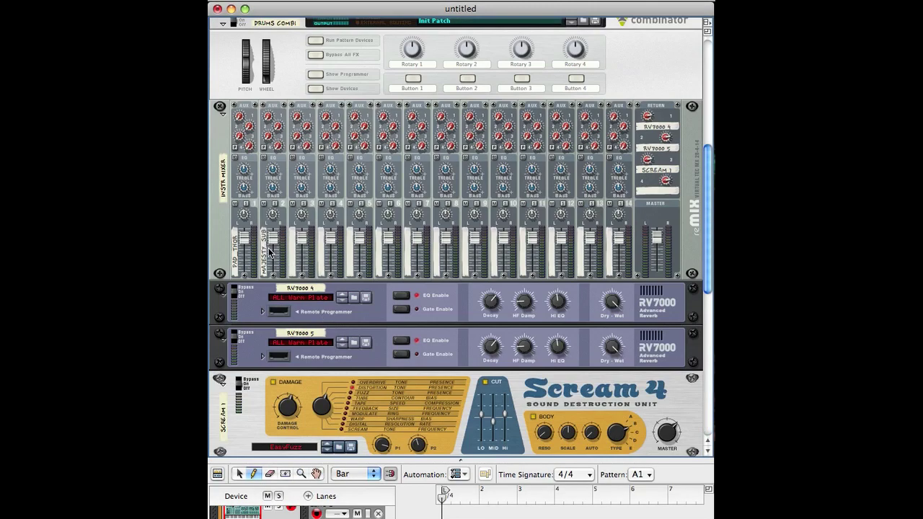
scroll(270, 245, "down", 5)
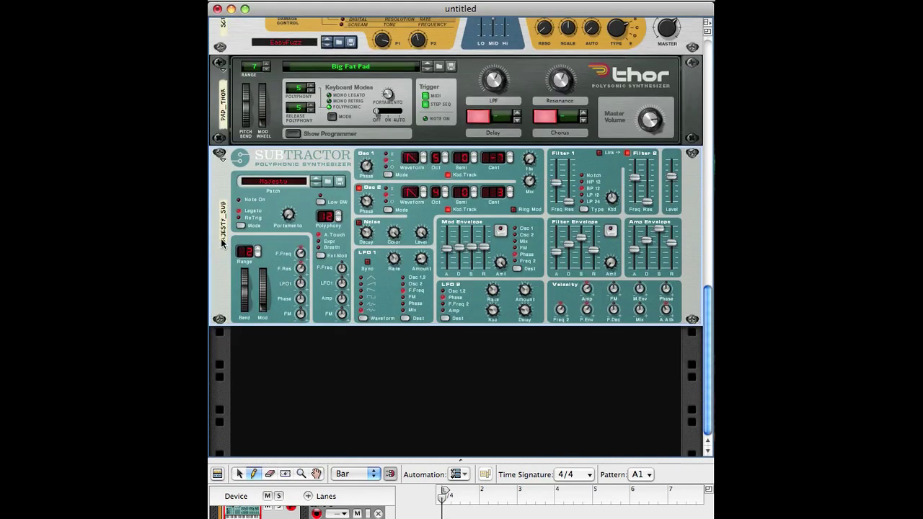
left_click(221, 156)
scroll(224, 169, "up", 1)
left_click(224, 167)
scroll(226, 171, "up", 1)
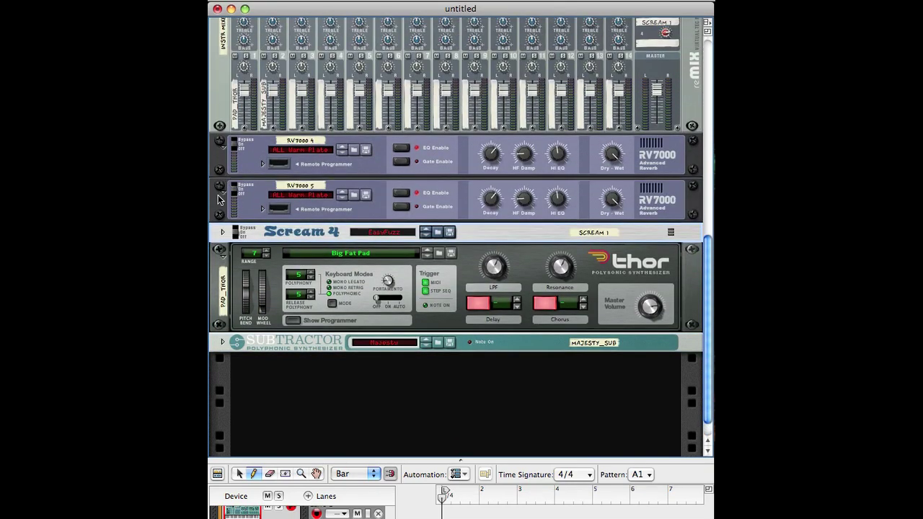
left_click(224, 193)
left_click(224, 148)
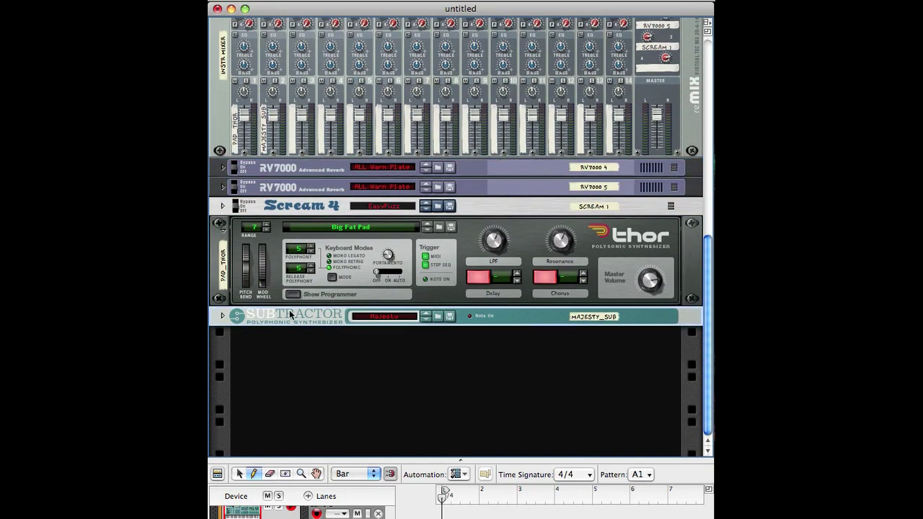
Step: Combine the INSTR MIXER, its three effects and both instruments into one Combinator
left_click_drag(269, 263, 226, 140)
right_click(229, 127)
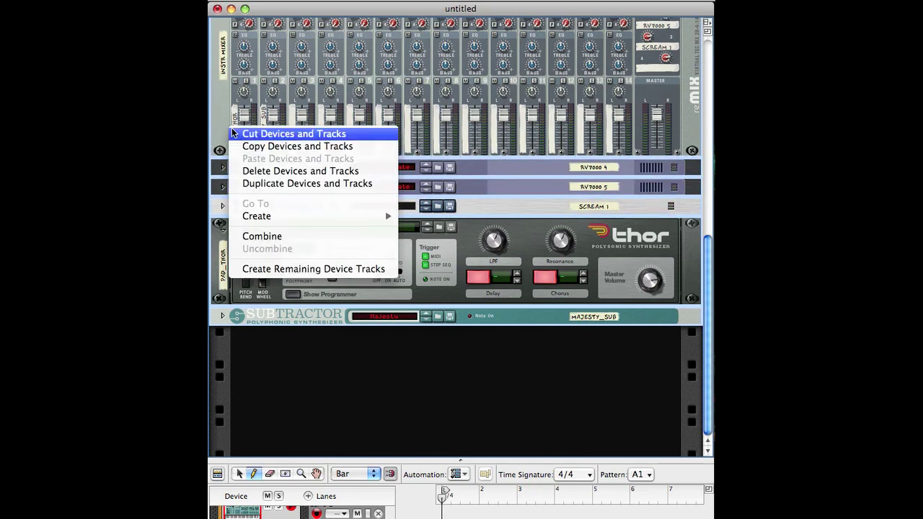
left_click(294, 238)
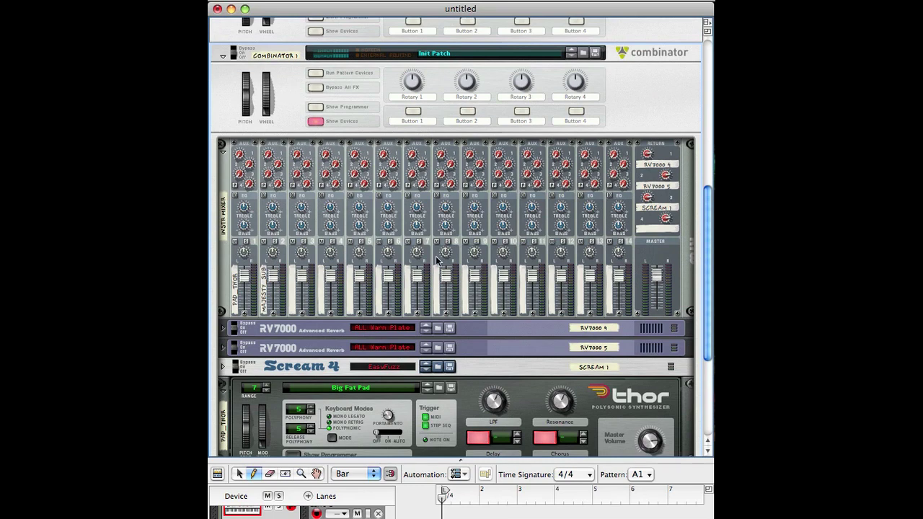
Step: Rename the new Combinator as INSTR COMBI
scroll(324, 180, "up", 1)
left_click(286, 86)
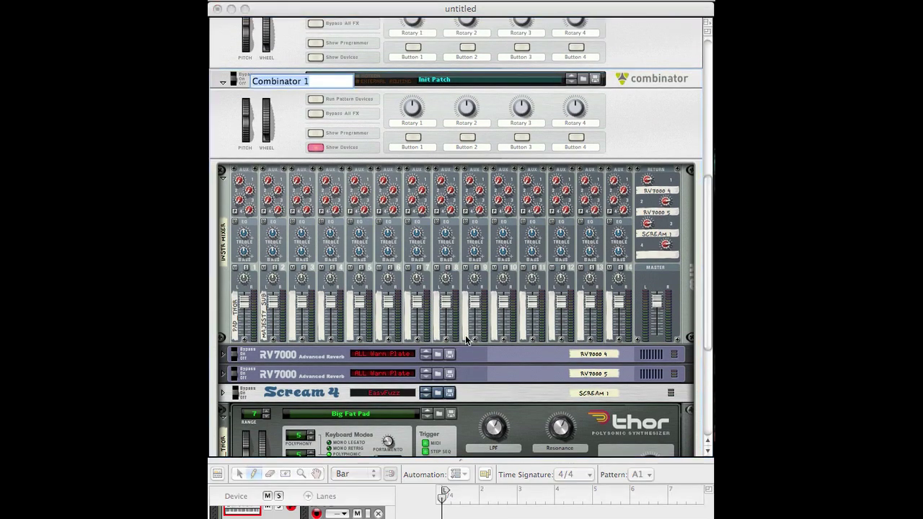
type("INSTR COMBI")
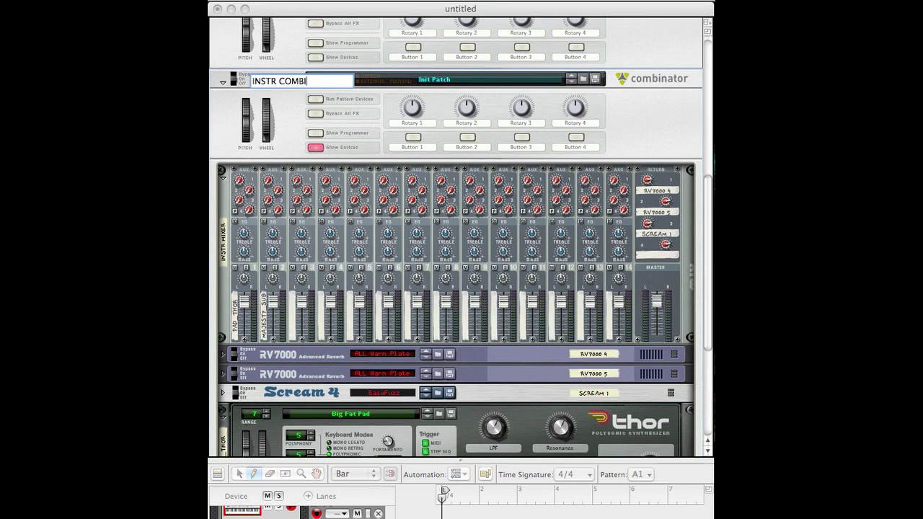
key("Return")
Step: Inspect the INSTR COMBI's rear cabling and hide its devices
key("Tab")
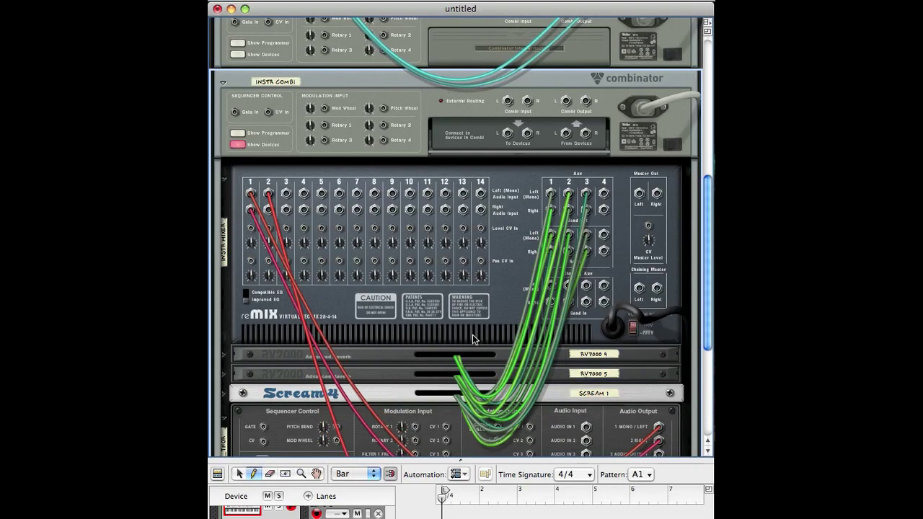
key("Tab")
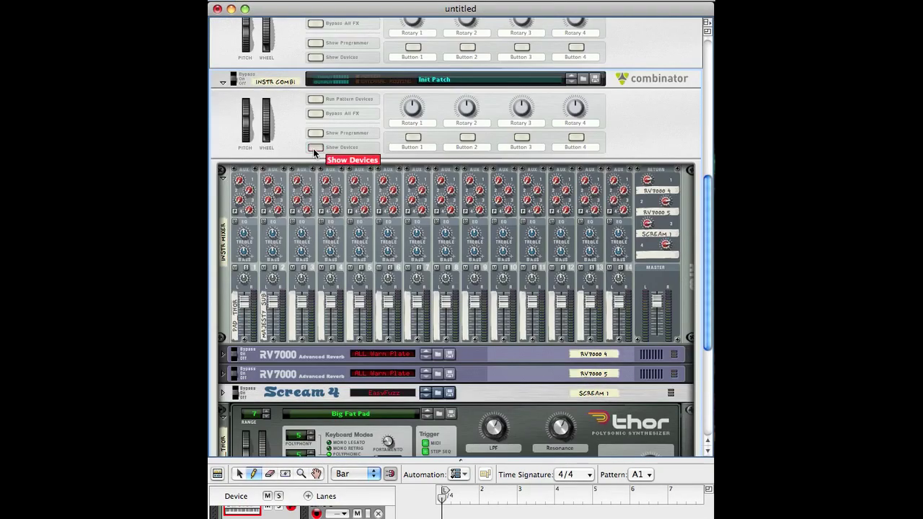
left_click(314, 147)
Step: Cable the INSTR COMBI's Combi Output to channel 2 of the FINAL MIXER and check both combi channels on the mixer's front
left_click(286, 155)
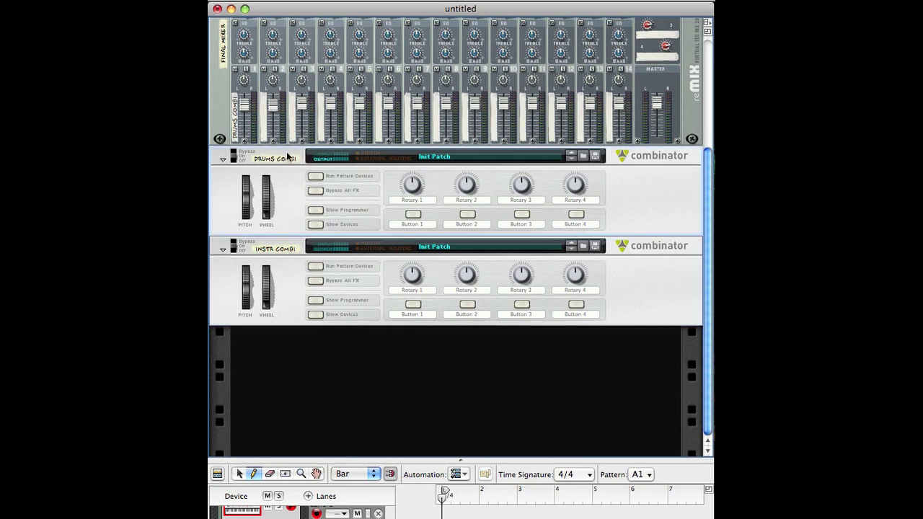
left_click(300, 306)
left_click(285, 214)
left_click(296, 288)
key("Tab")
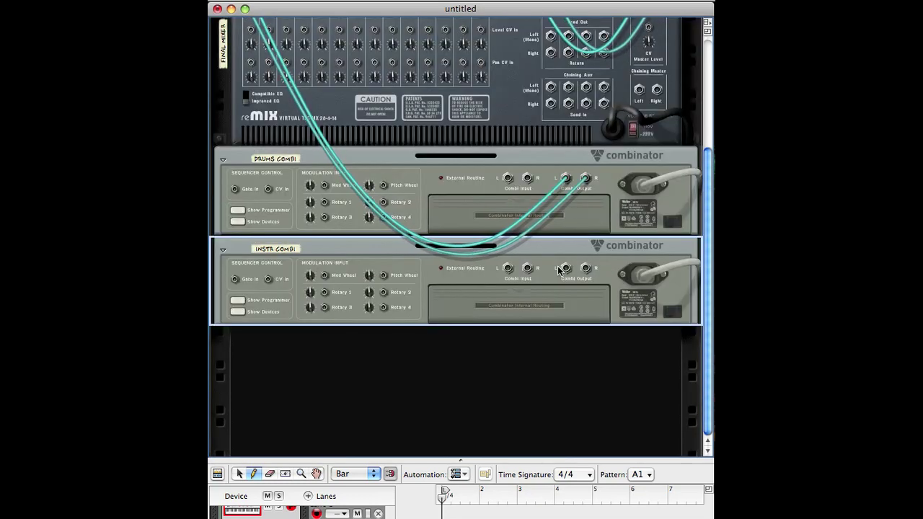
left_click_drag(566, 270, 268, 57)
key("Tab")
left_click(246, 158)
left_click_drag(244, 152, 272, 159)
left_click(288, 347)
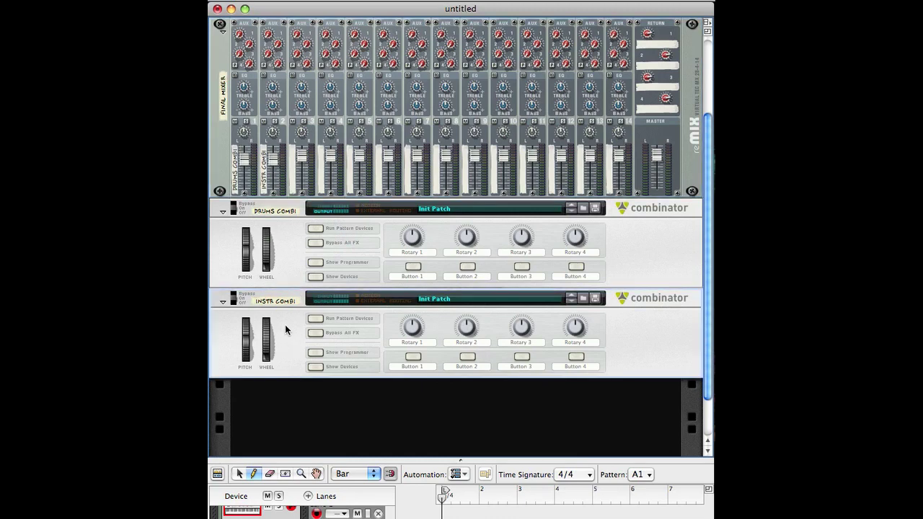
Step: Show the INSTR COMBI's devices and cable the INSTR MIXER's Master Out to the combi's From Devices inputs
key("Tab")
left_click(237, 311)
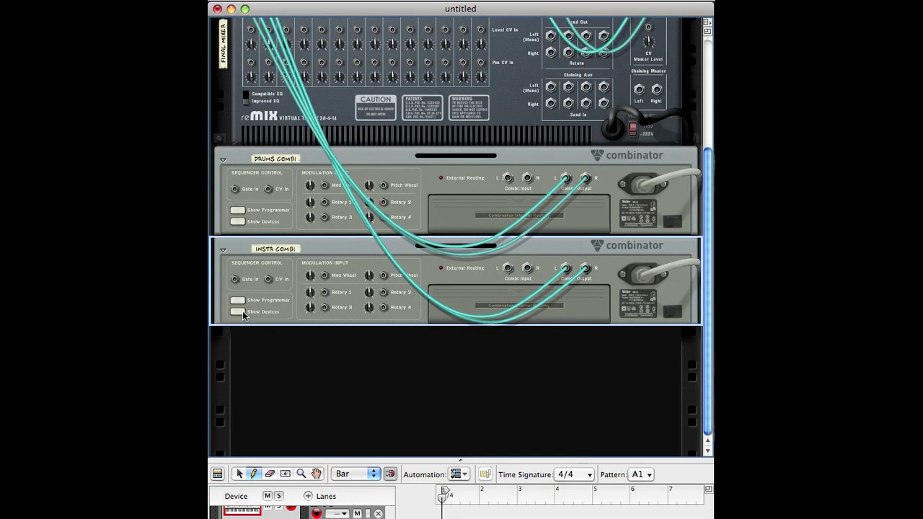
scroll(574, 295, "down", 3)
left_click_drag(639, 282, 568, 227)
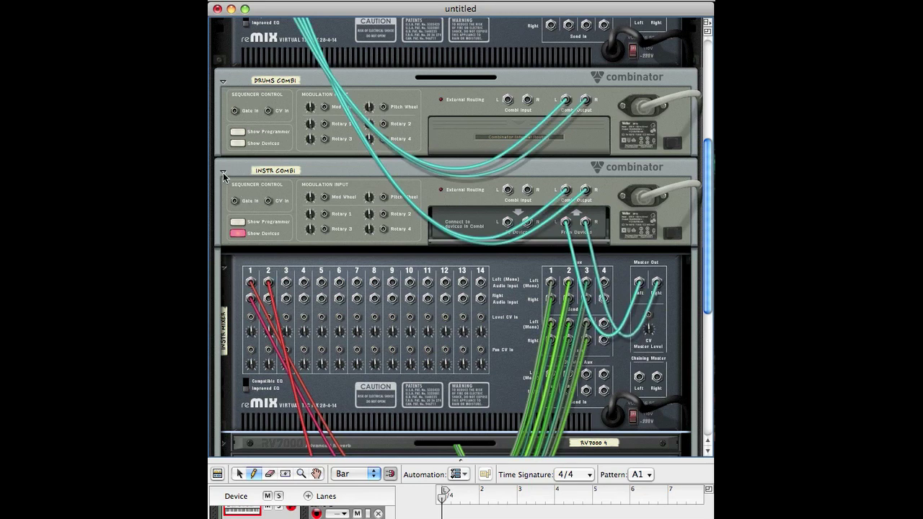
Step: Return to the front of the rack and hide the INSTR COMBI's devices
key("Tab")
scroll(222, 171, "down", 2)
left_click(315, 196)
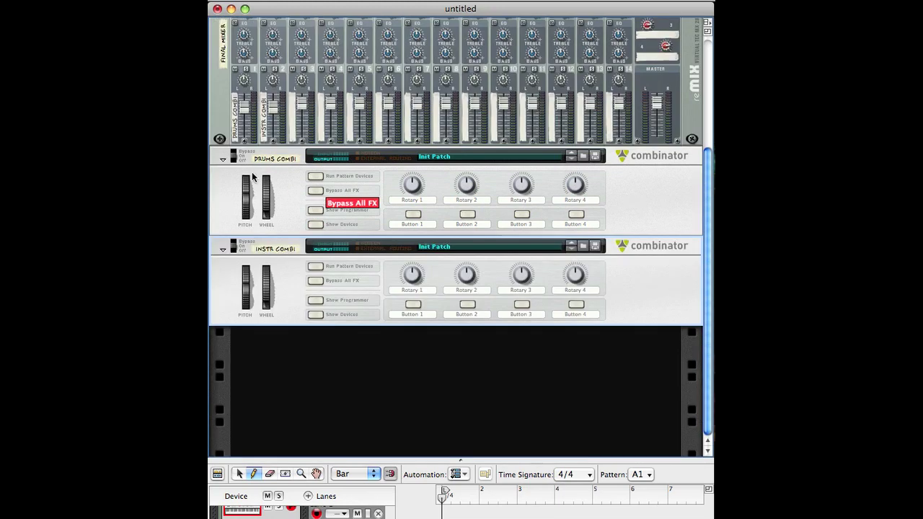
left_click(316, 300)
left_click(316, 300)
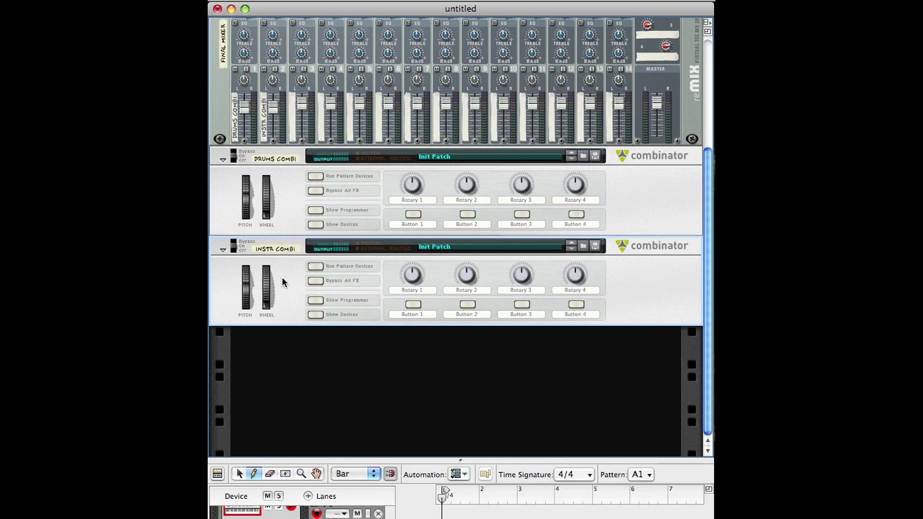
left_click(225, 201)
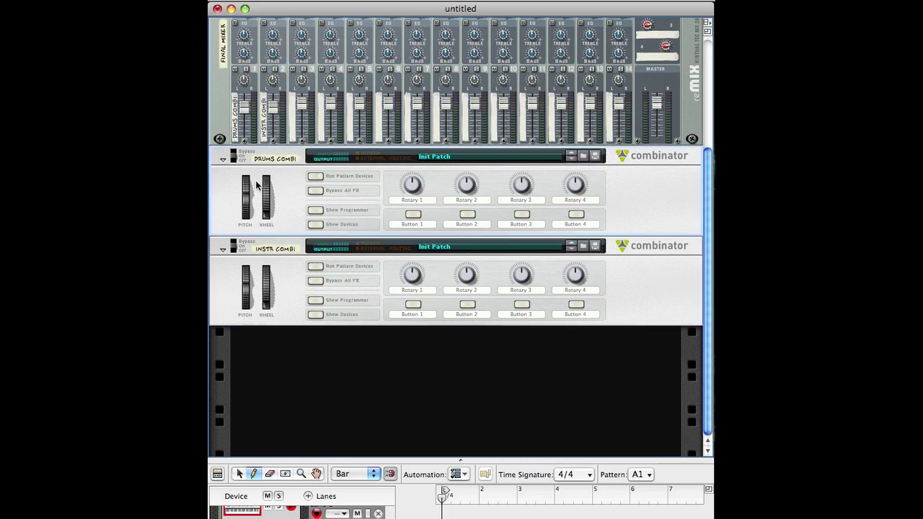
Step: Show the DRUMS COMBI's devices, look over its mixer and reverb layout, and hide the devices again
right_click(291, 308)
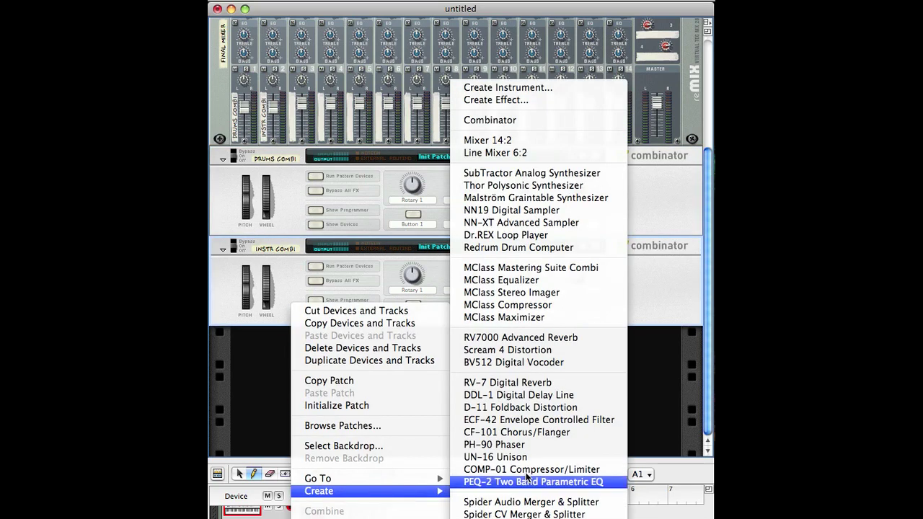
left_click(243, 272)
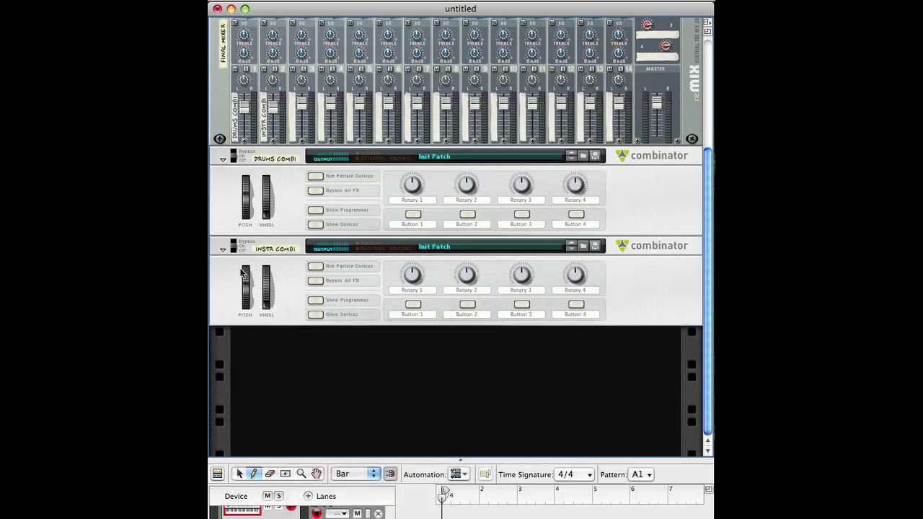
left_click(315, 224)
scroll(399, 302, "down", 3)
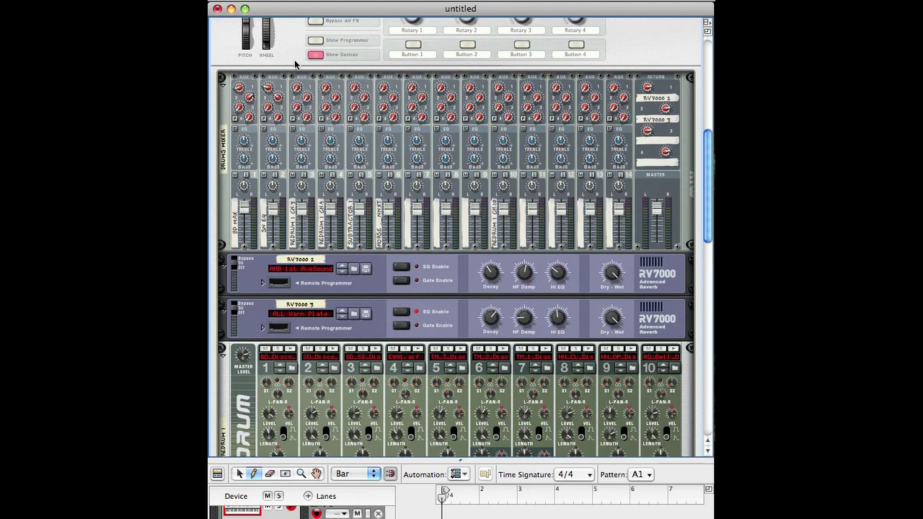
left_click(315, 54)
right_click(291, 279)
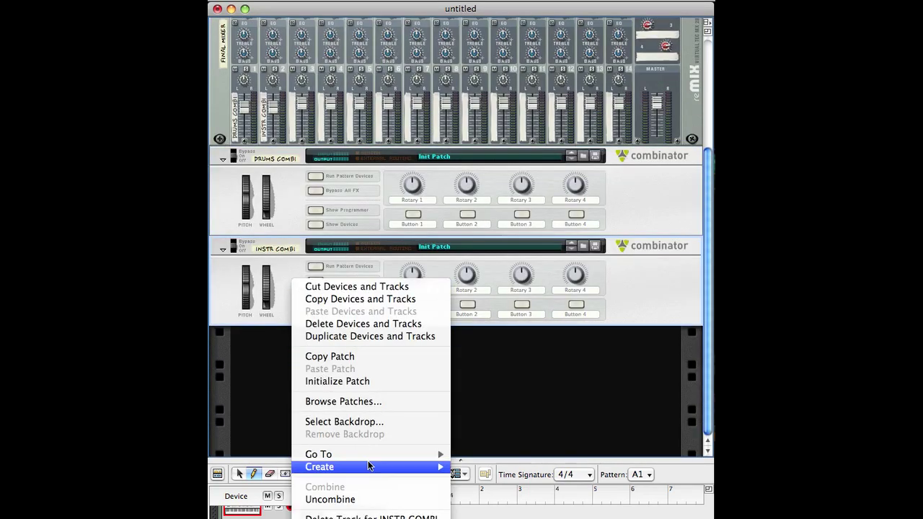
left_click(271, 423)
Step: Create a Mixer 14:2 below the INSTR COMBI and name it REX MIXER
right_click(291, 301)
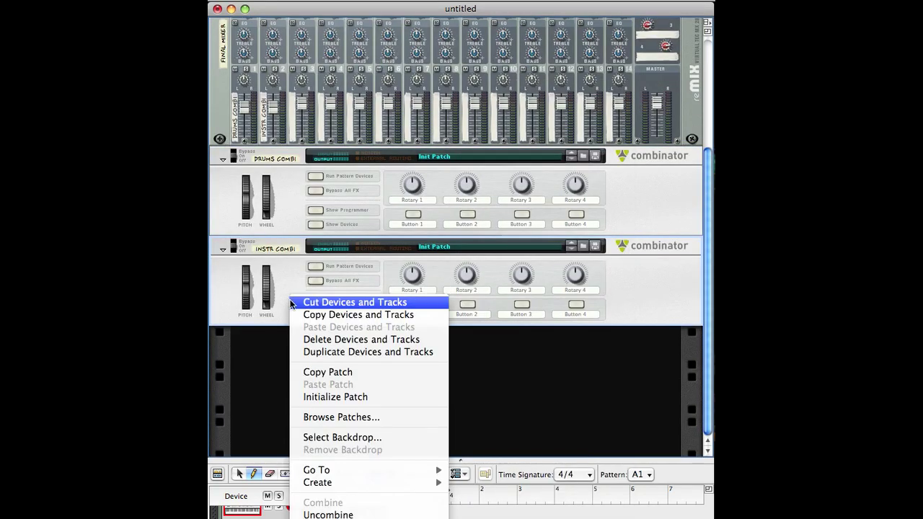
mouse_move(433, 483)
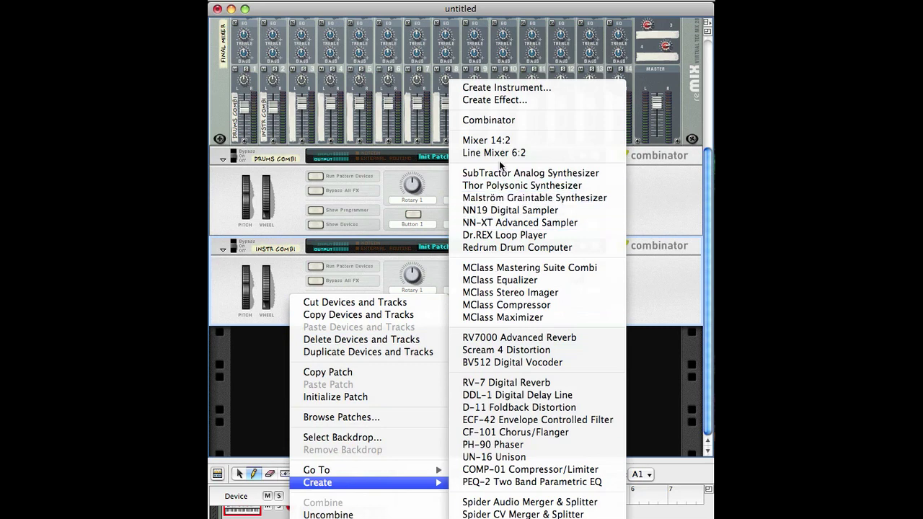
left_click(497, 140)
left_click(224, 230)
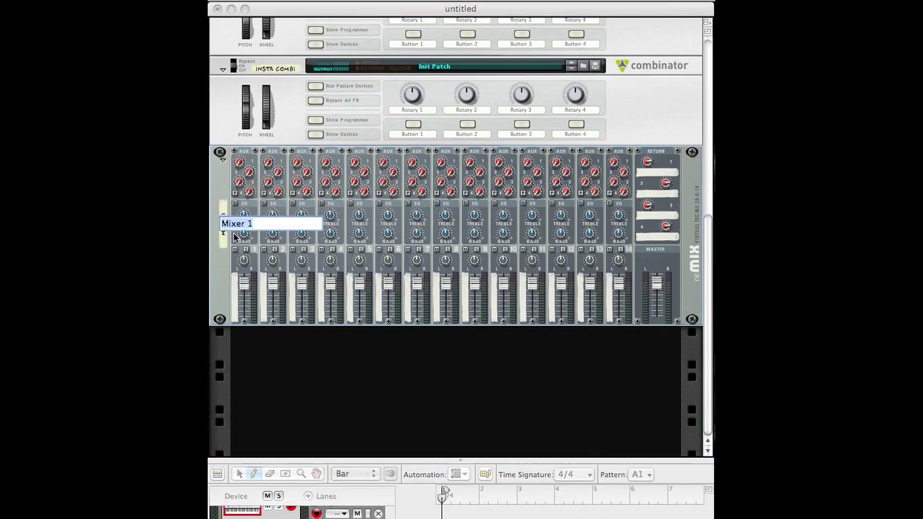
type("REX MIXE")
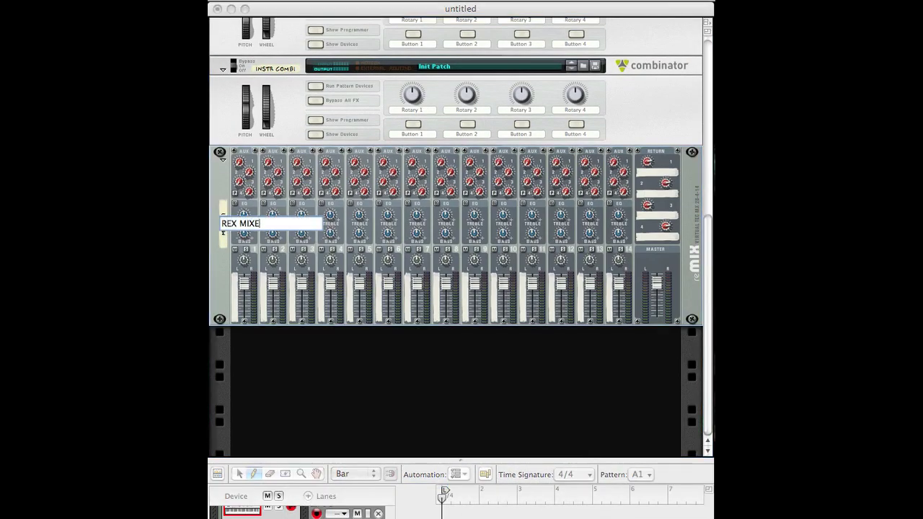
type("R")
key("Return")
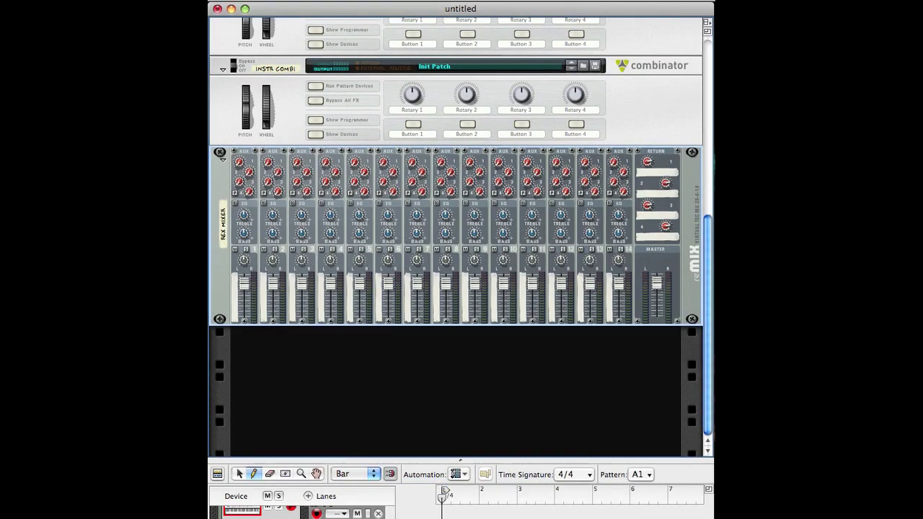
Step: Add two RV7000 Advanced Reverbs below the REX MIXER as its send effects
right_click(220, 272)
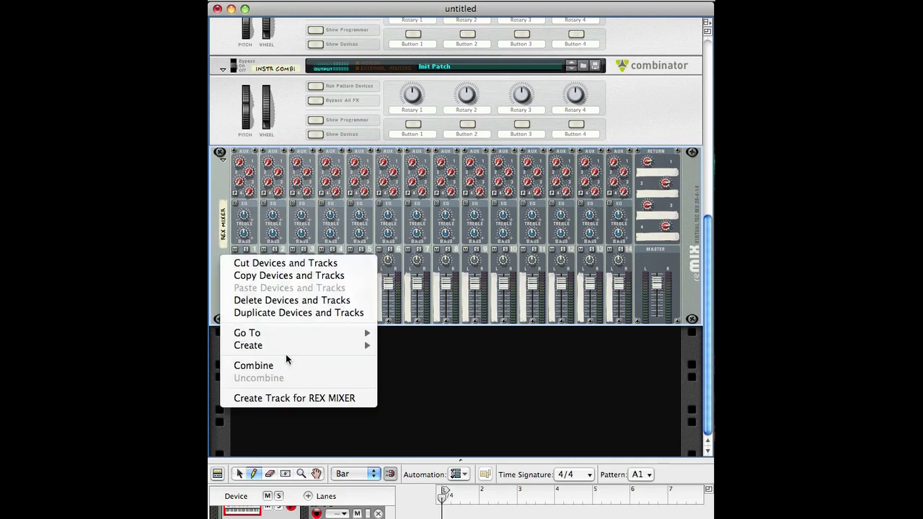
mouse_move(288, 346)
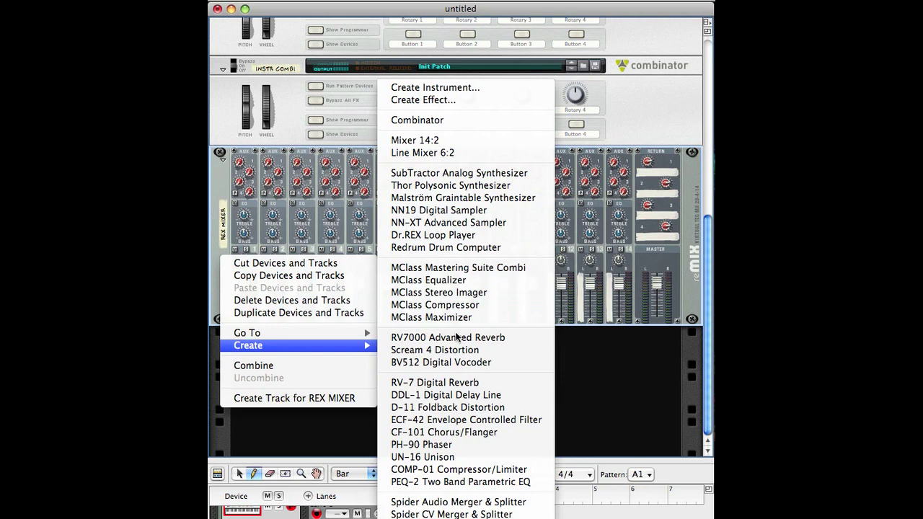
left_click(451, 338)
right_click(359, 311)
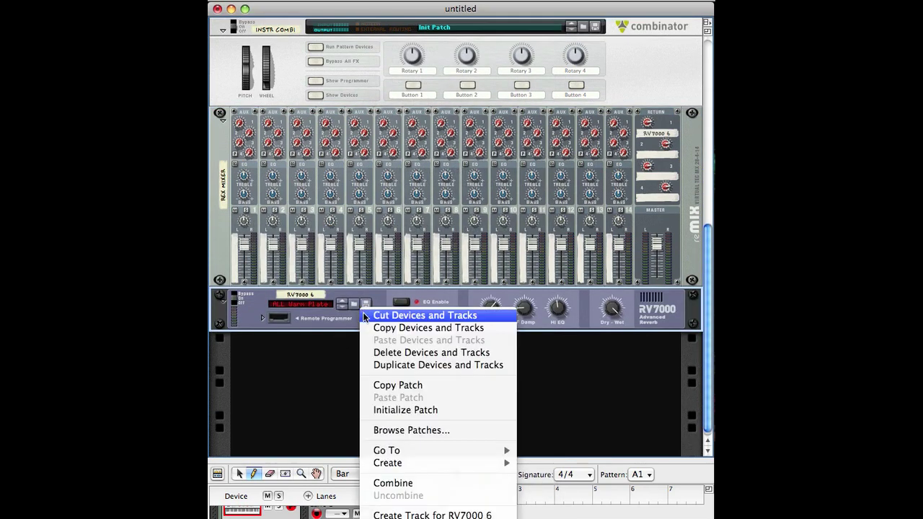
mouse_move(418, 463)
left_click(580, 338)
scroll(405, 315, "down", 3)
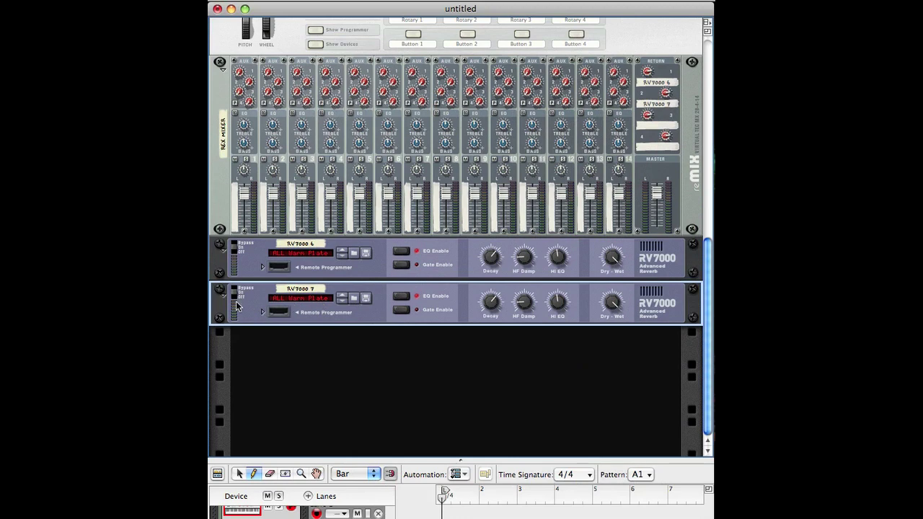
Step: Create two Dr.REX Loop Players below the REX MIXER's reverbs
right_click(241, 309)
mouse_move(353, 458)
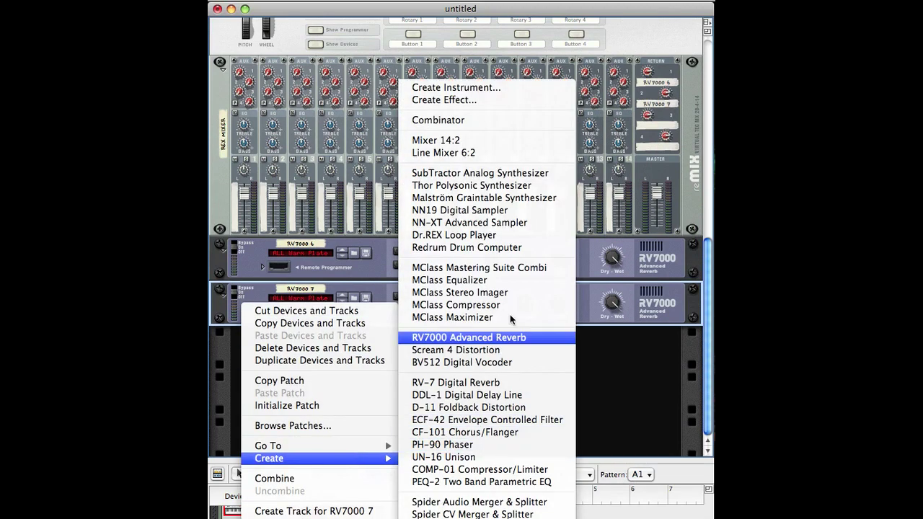
left_click(484, 234)
right_click(332, 349)
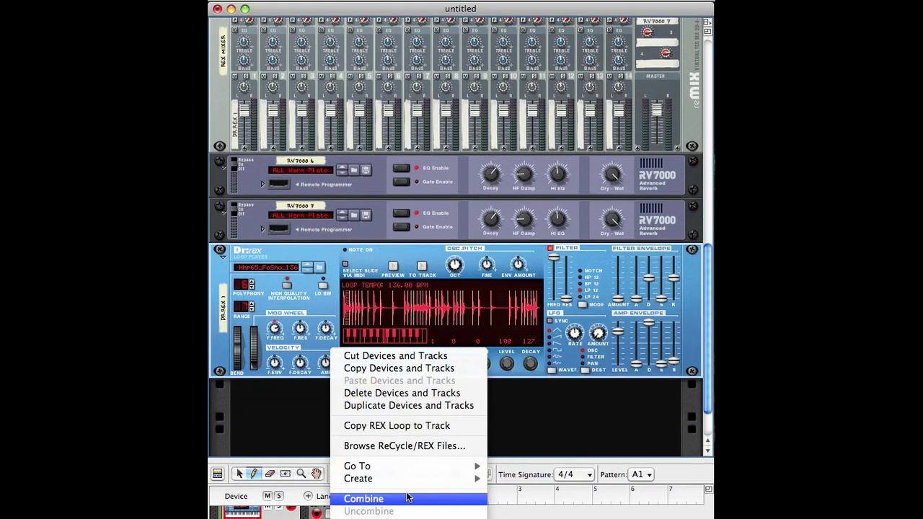
mouse_move(467, 472)
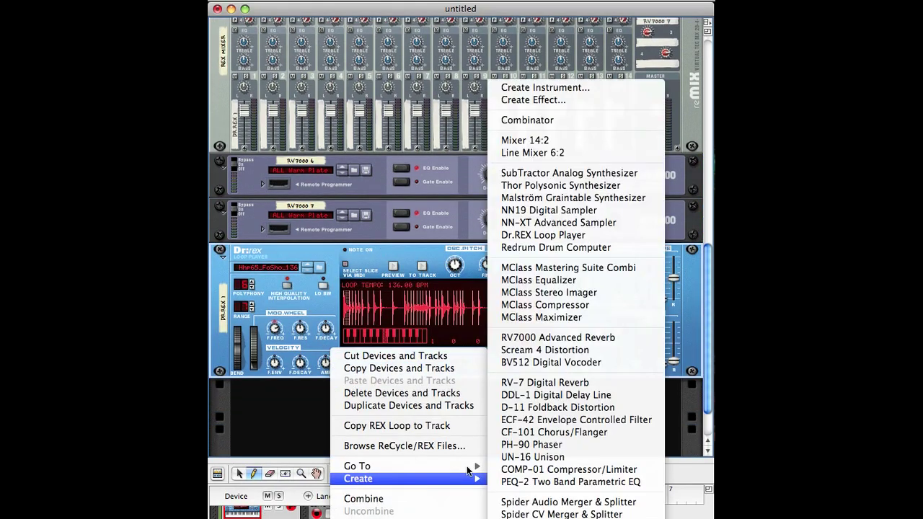
left_click(549, 235)
scroll(395, 222, "down", 3)
Step: Combine the REX MIXER, its two RV7000 reverbs and both Dr.REX players into a new Combinator
scroll(291, 255, "up", 6)
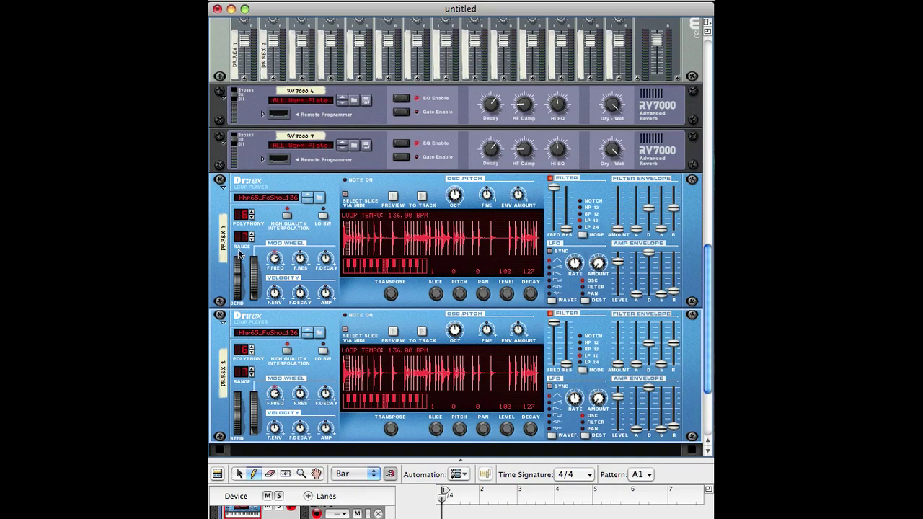
scroll(252, 275, "up", 2)
scroll(260, 260, "down", 2)
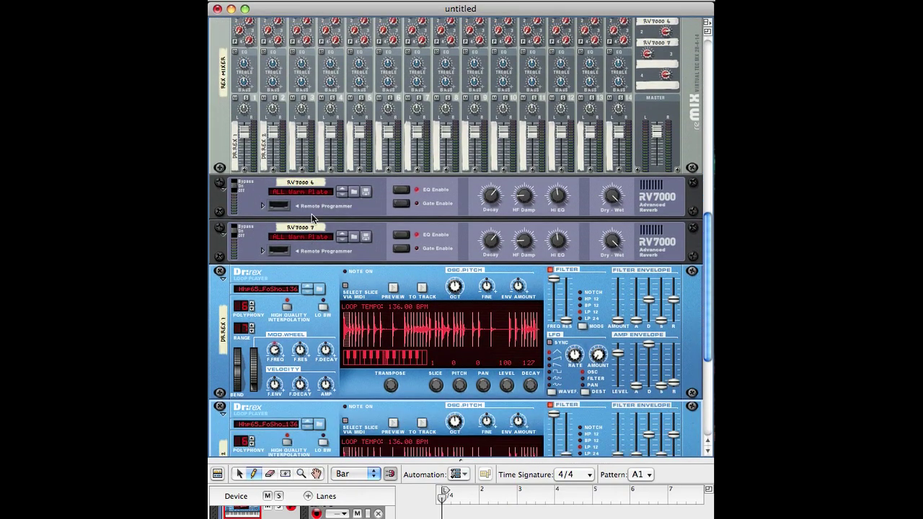
scroll(274, 223, "down", 3)
scroll(276, 224, "up", 1)
scroll(281, 288, "down", 5)
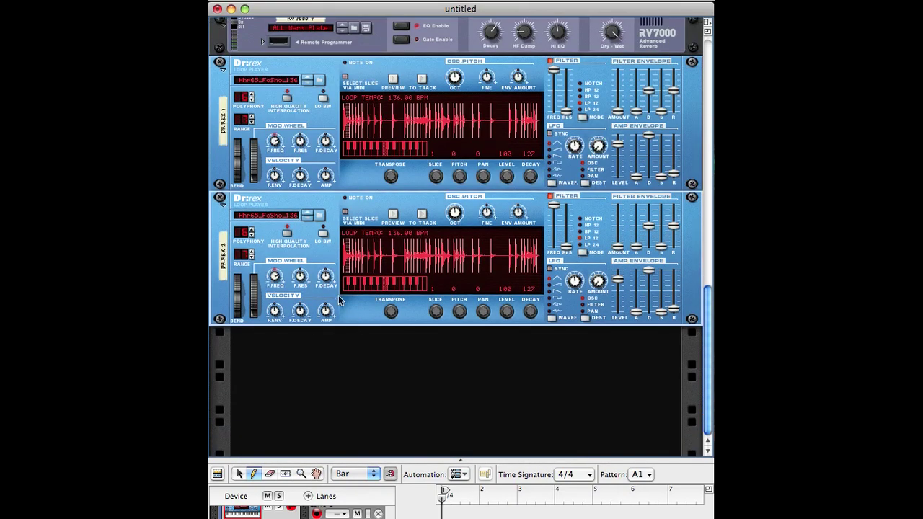
scroll(370, 282, "up", 1)
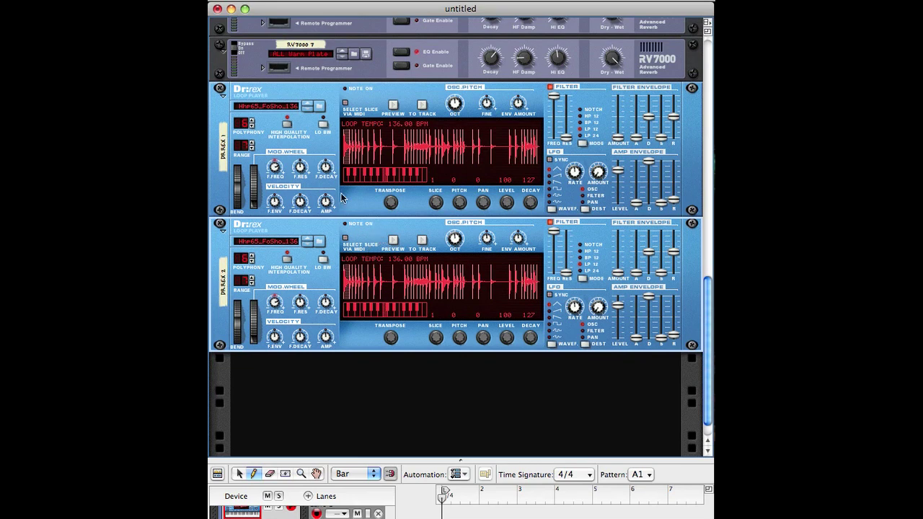
scroll(390, 72, "up", 6)
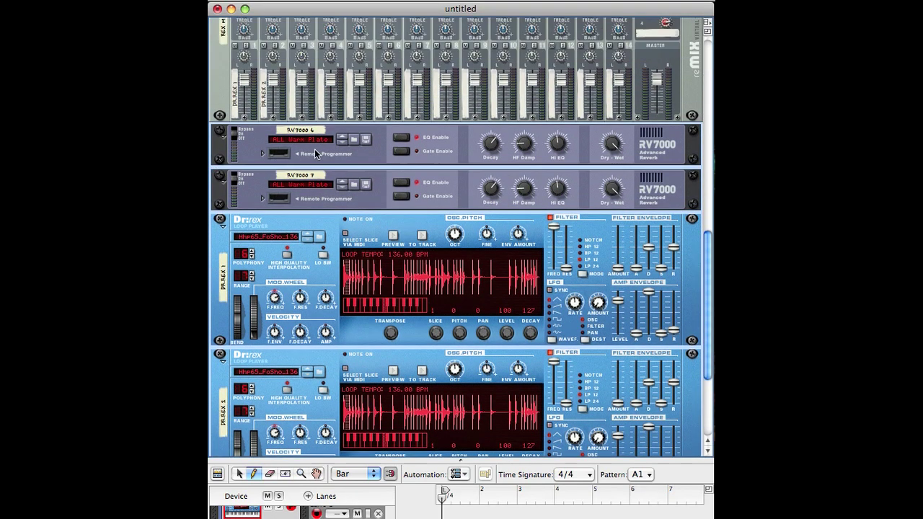
right_click(224, 122)
mouse_move(278, 212)
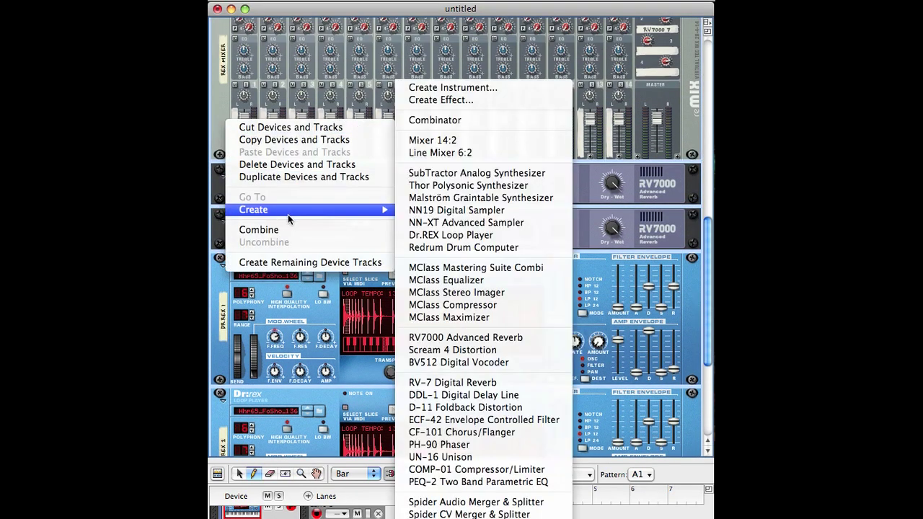
left_click(298, 231)
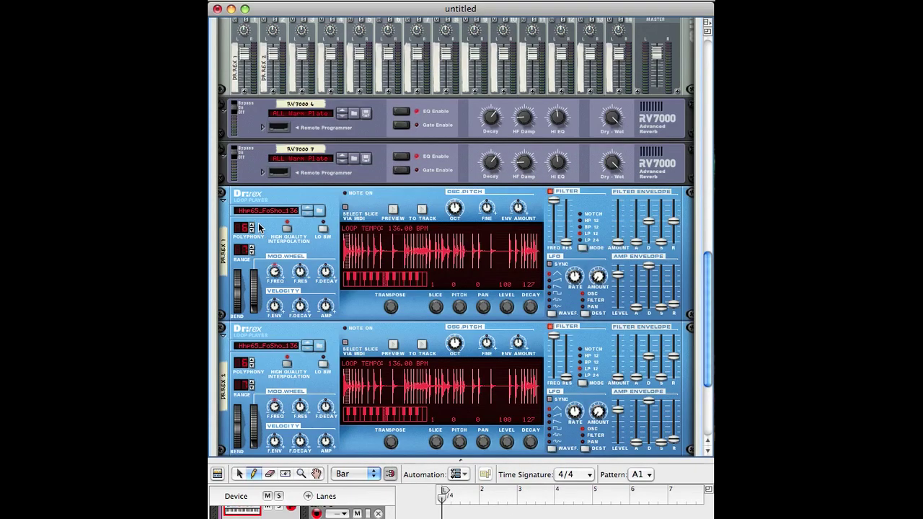
Step: Hide the new Combinator's devices and rename it REX COMBI
scroll(285, 233, "down", 5)
scroll(302, 251, "up", 10)
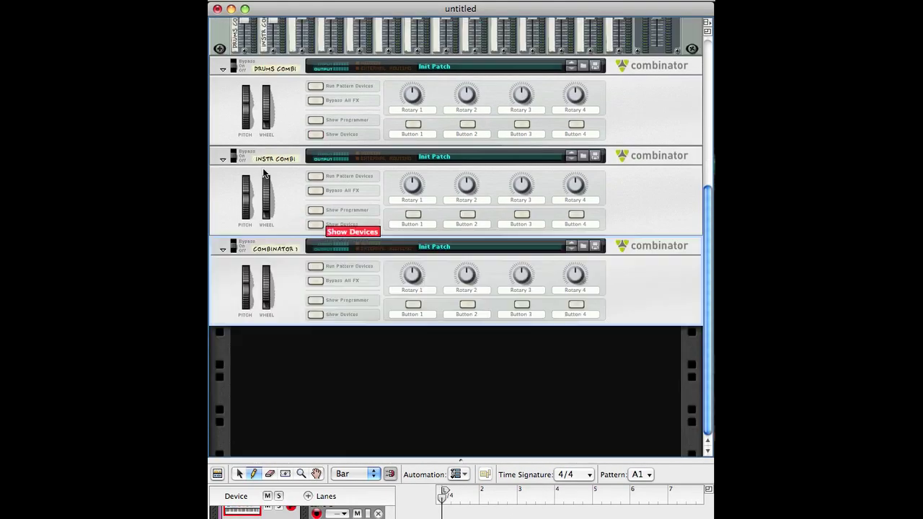
double_click(282, 248)
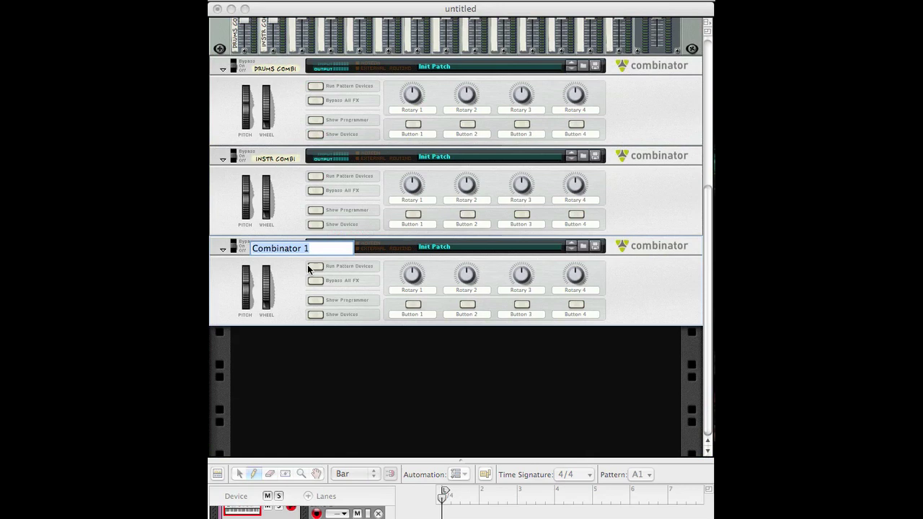
type("REX COMBI")
key("Return")
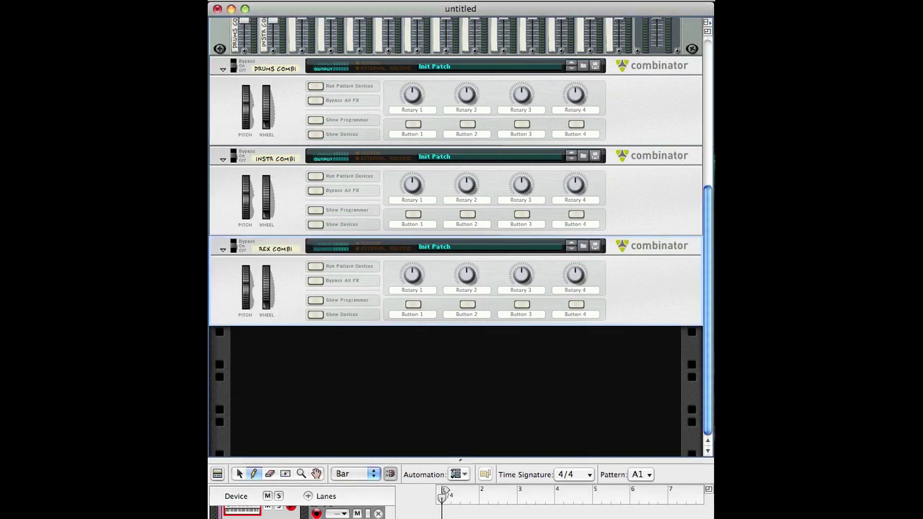
Step: Cable the REX COMBI's Combi Output to channel 3 of the FINAL MIXER and the REX MIXER's Master Out to the combi's From Devices inputs
key("Tab")
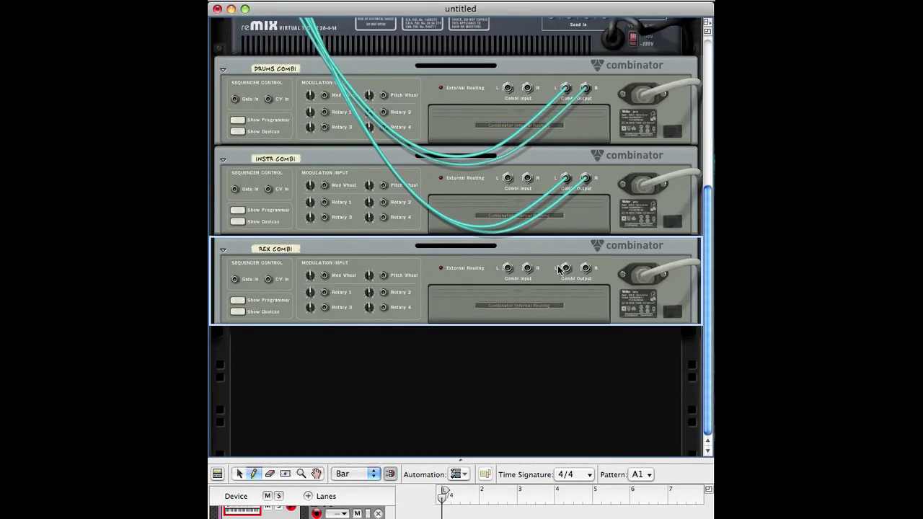
left_click_drag(566, 267, 268, 76)
scroll(540, 350, "down", 5)
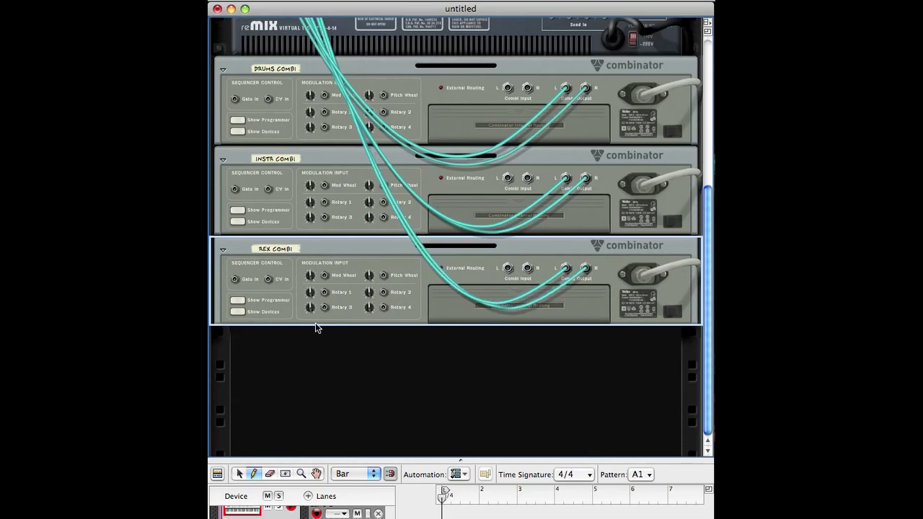
left_click(240, 316)
left_click_drag(639, 309, 585, 248)
Step: Return to the front of the rack, check the REX COMBI's devices and hide them
key("Tab")
scroll(333, 231, "down", 5)
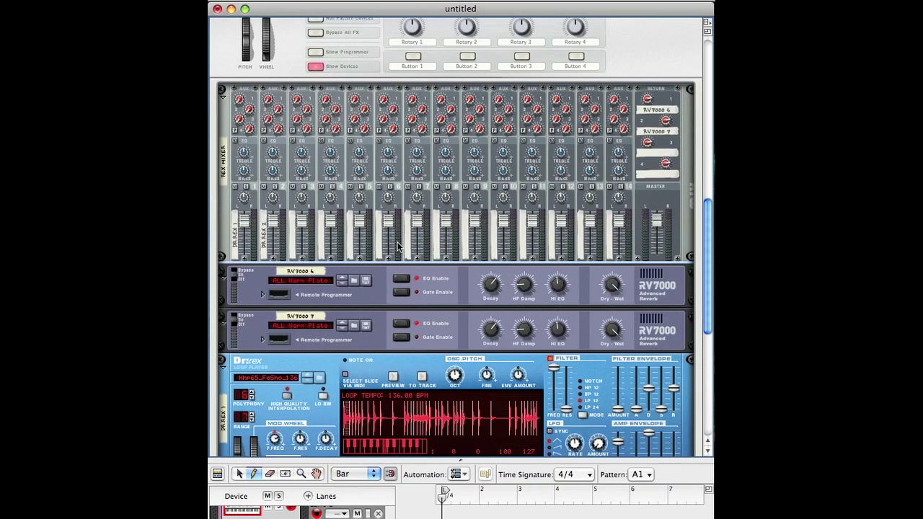
scroll(334, 231, "up", 3)
left_click(317, 196)
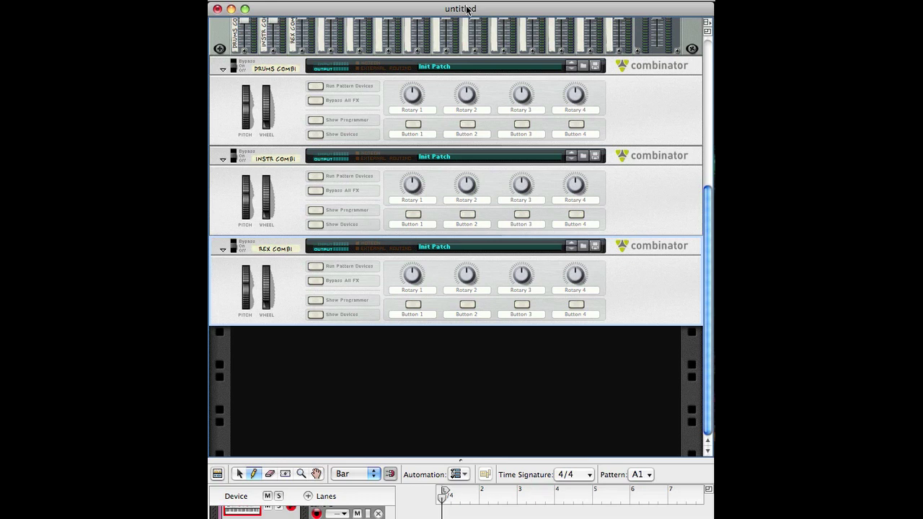
Step: Review the DRUMS COMBI's devices from its mixer down to the SubTractor, then hide them and view the FINAL MIXER
scroll(389, 210, "up", 3)
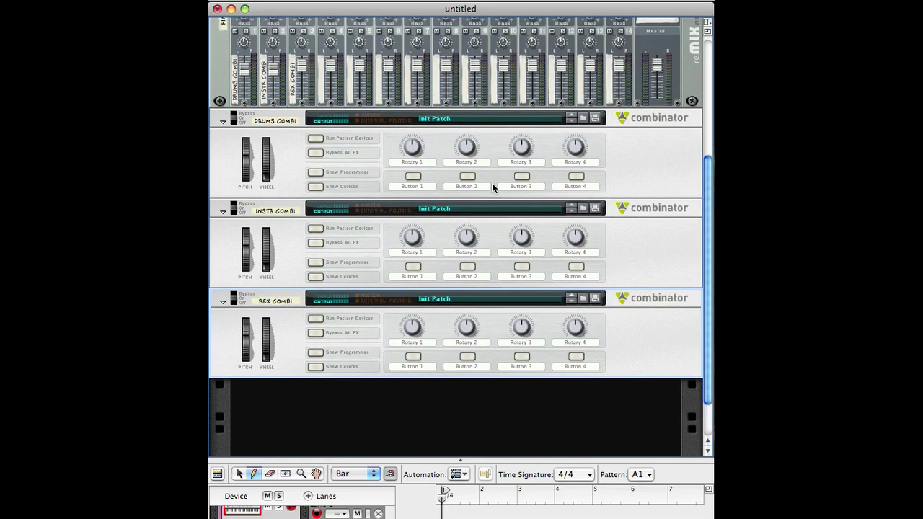
left_click(315, 187)
scroll(375, 315, "down", 10)
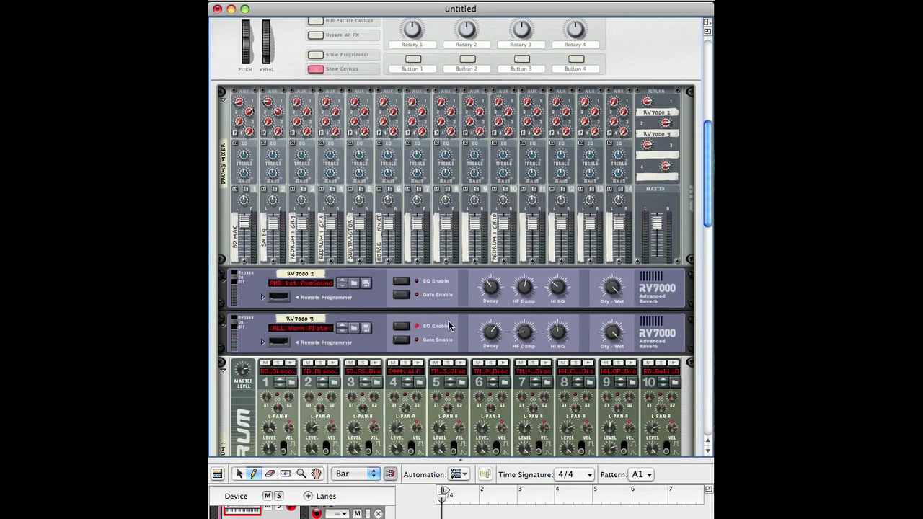
scroll(375, 315, "down", 20)
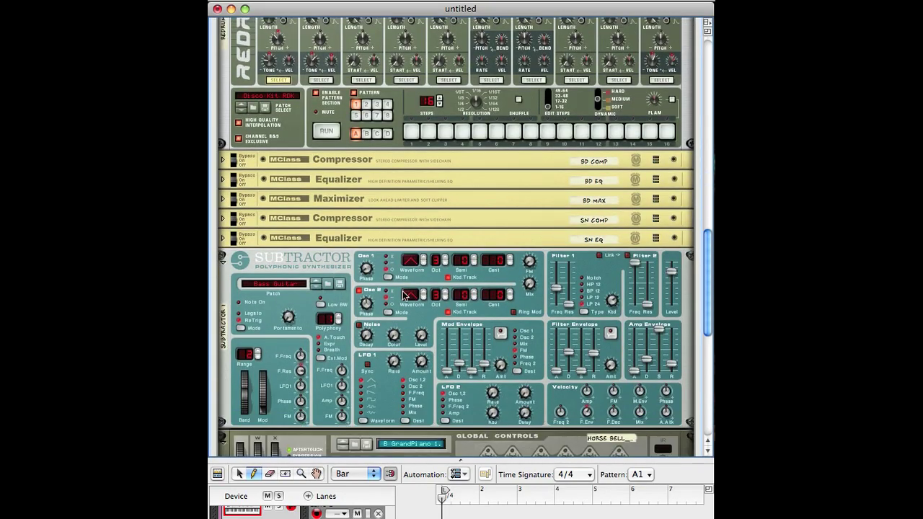
scroll(549, 261, "up", 20)
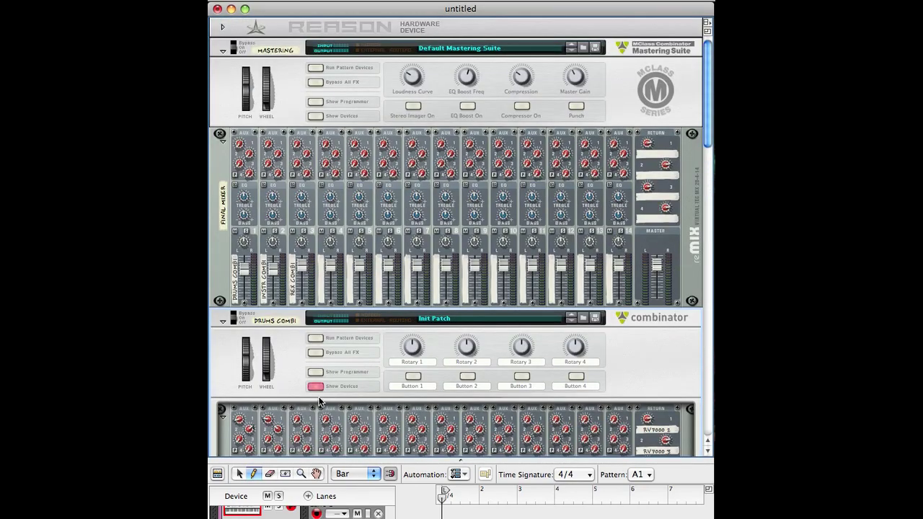
left_click(316, 386)
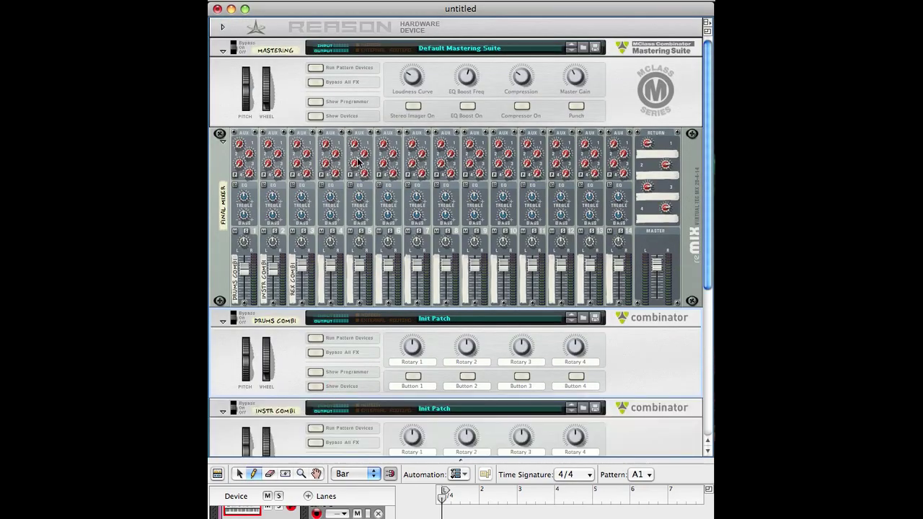